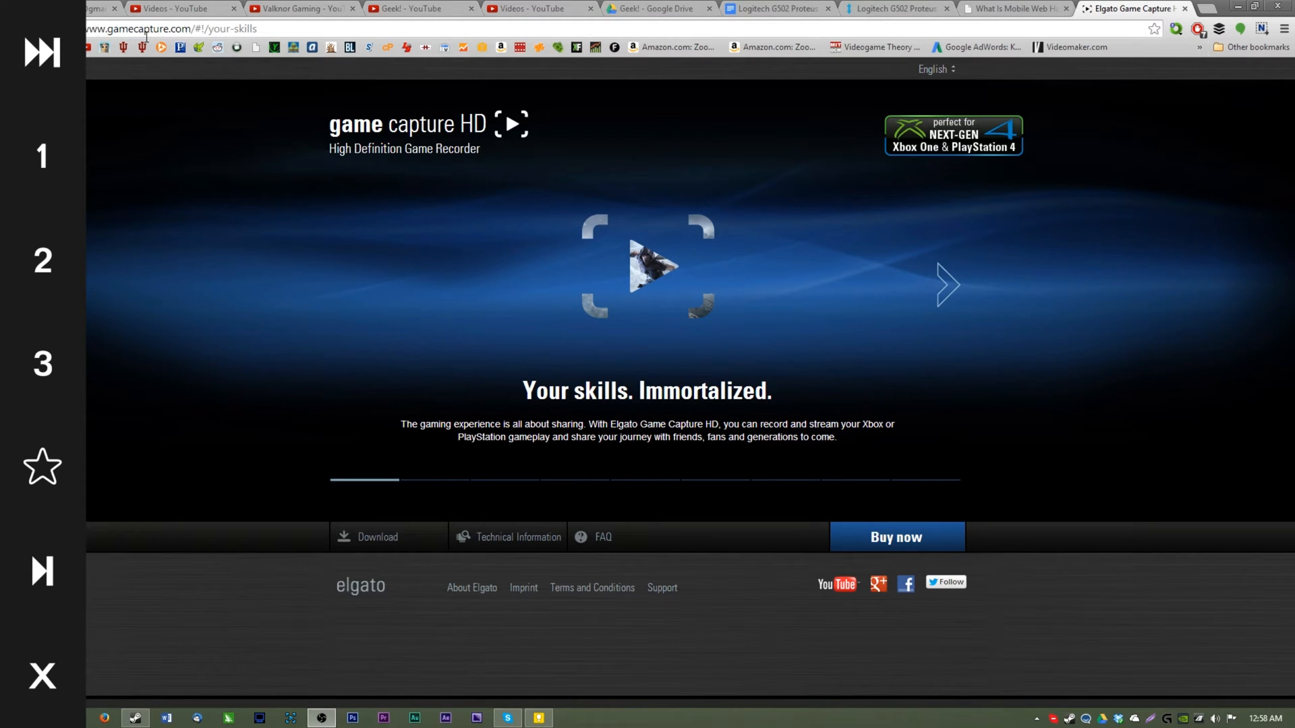
# Download the Game Capture HD 1.4 installer for Windows 7/8, save GameCaptureSetup_1.42.23.msi to Downloads, and close the download popup
pyautogui.click(368, 536)
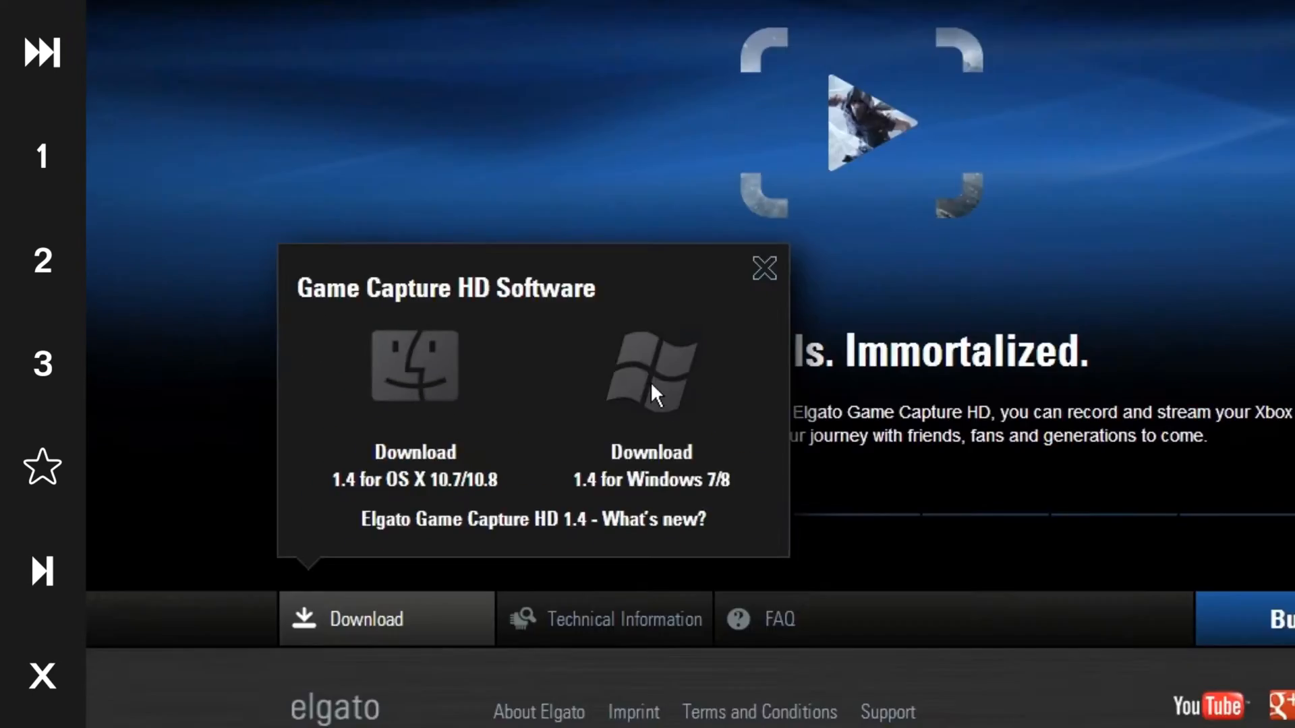
pyautogui.click(652, 386)
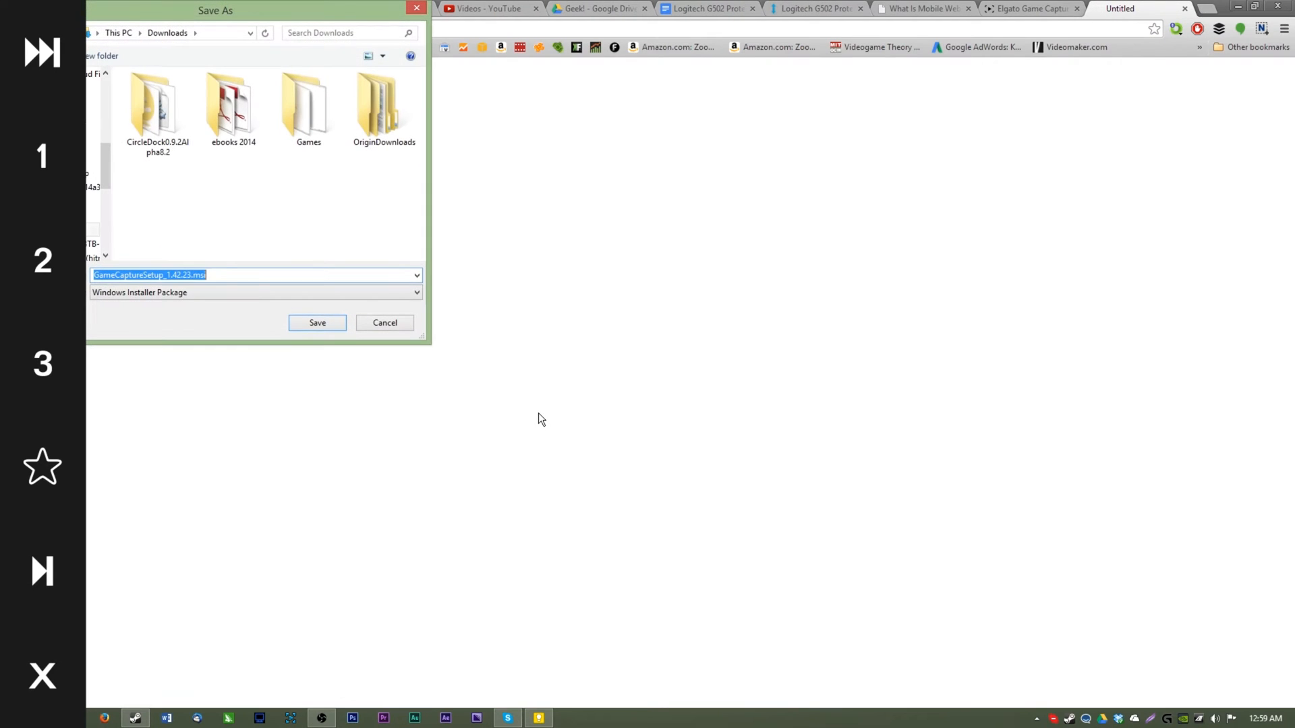
pyautogui.click(320, 323)
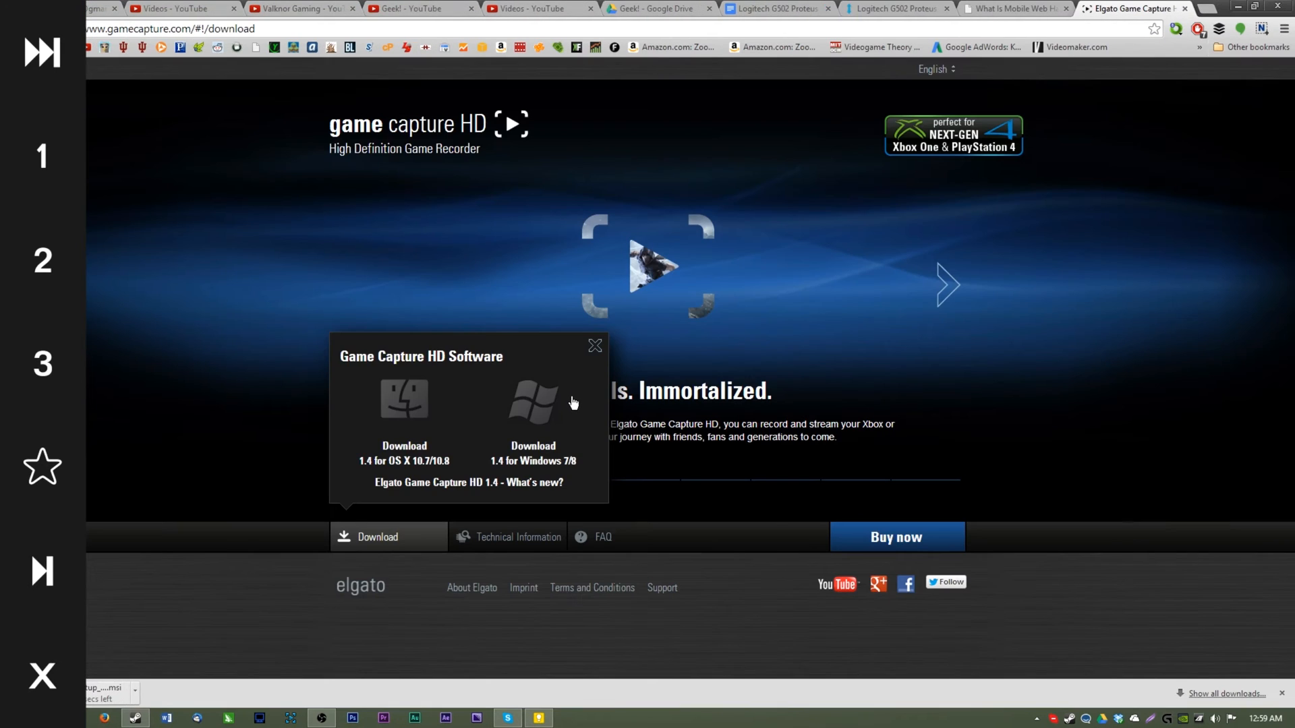
pyautogui.click(593, 347)
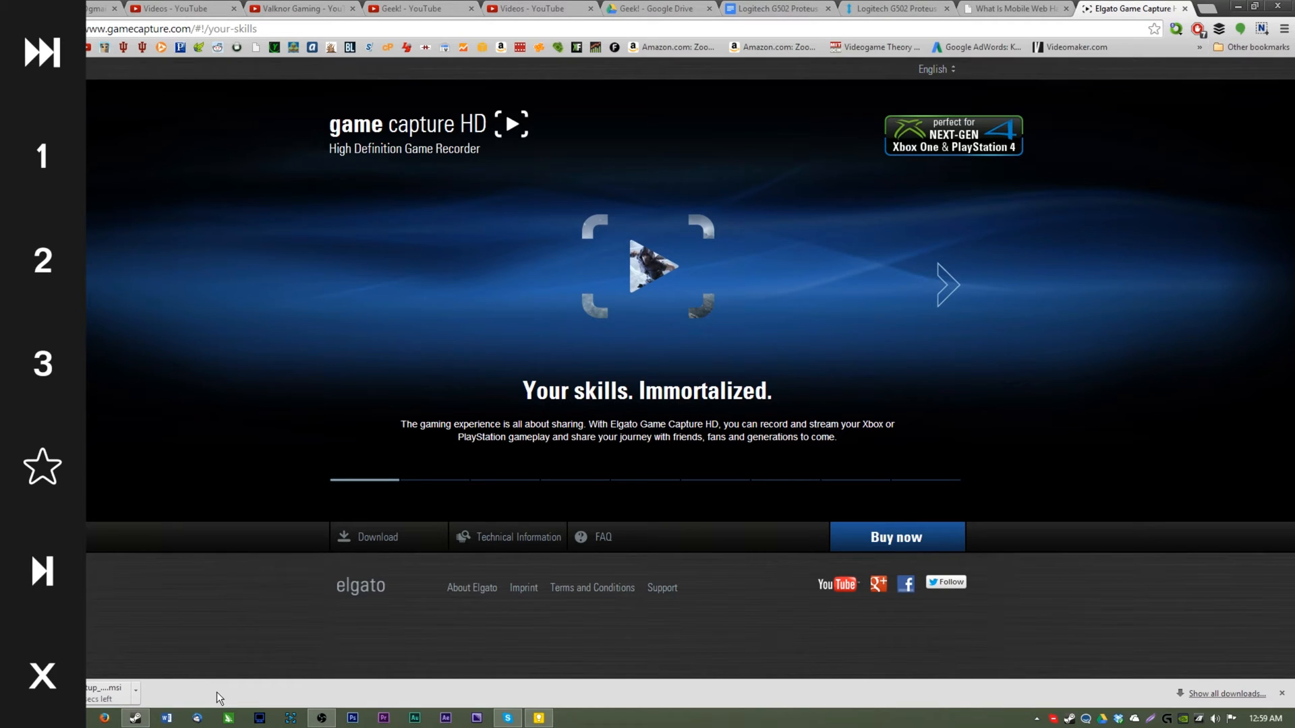
# Open the downloaded installer, minimize the browser, and continue past the setup wizard's welcome page
pyautogui.click(96, 682)
pyautogui.click(693, 373)
pyautogui.click(1238, 8)
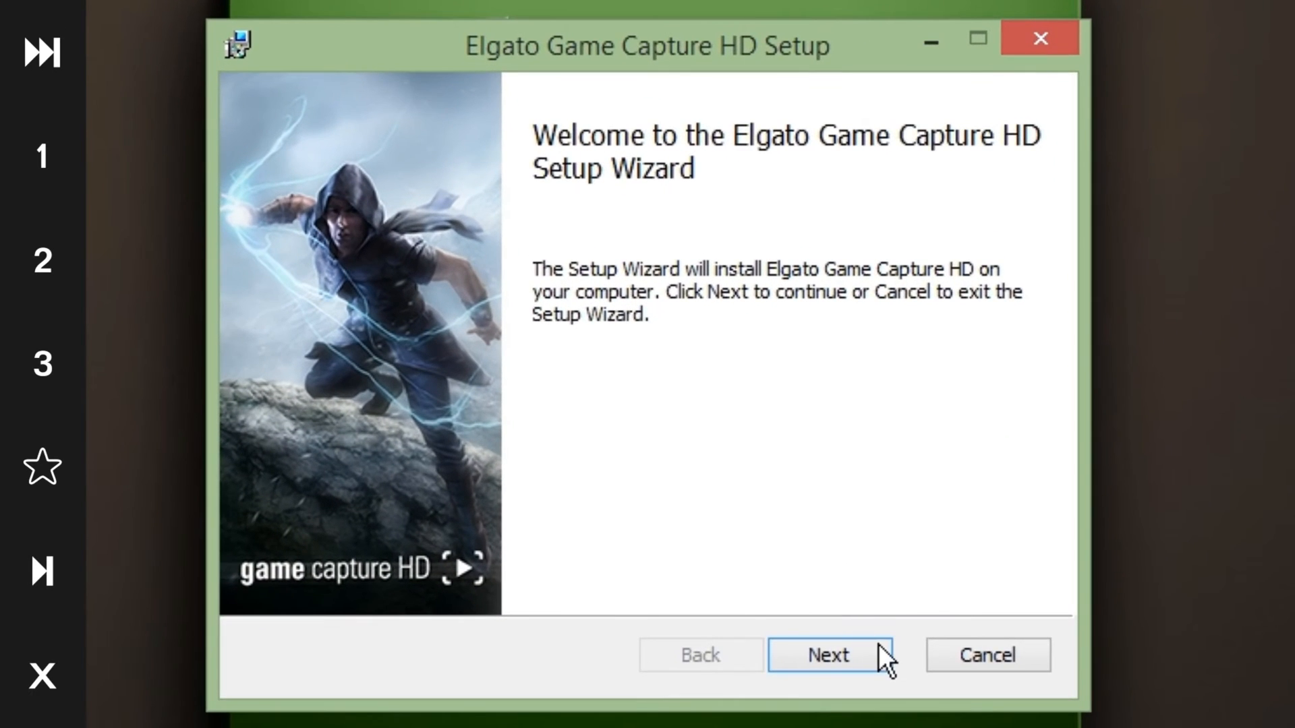
pyautogui.click(877, 646)
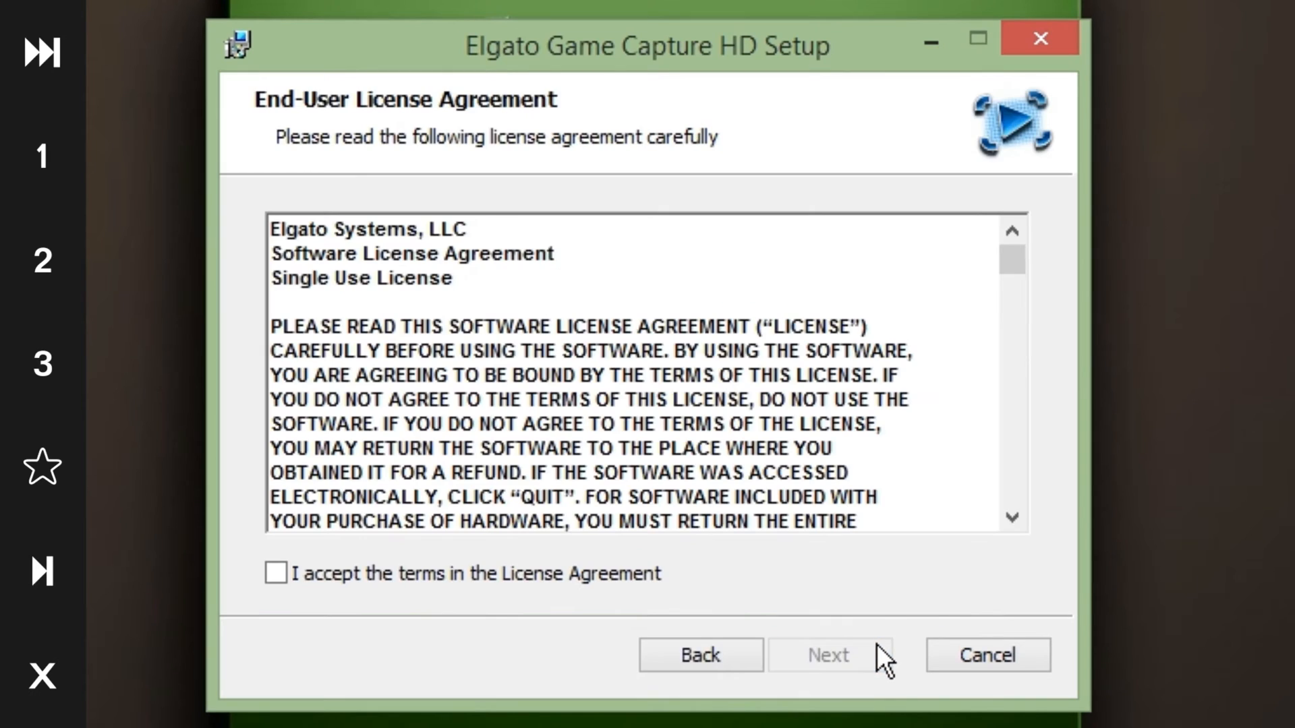
# Accept the license agreement, keep the default destination folder C:\Program Files (x86)\Elgato\GameCapture\, and start the installation
pyautogui.click(622, 584)
pyautogui.click(845, 668)
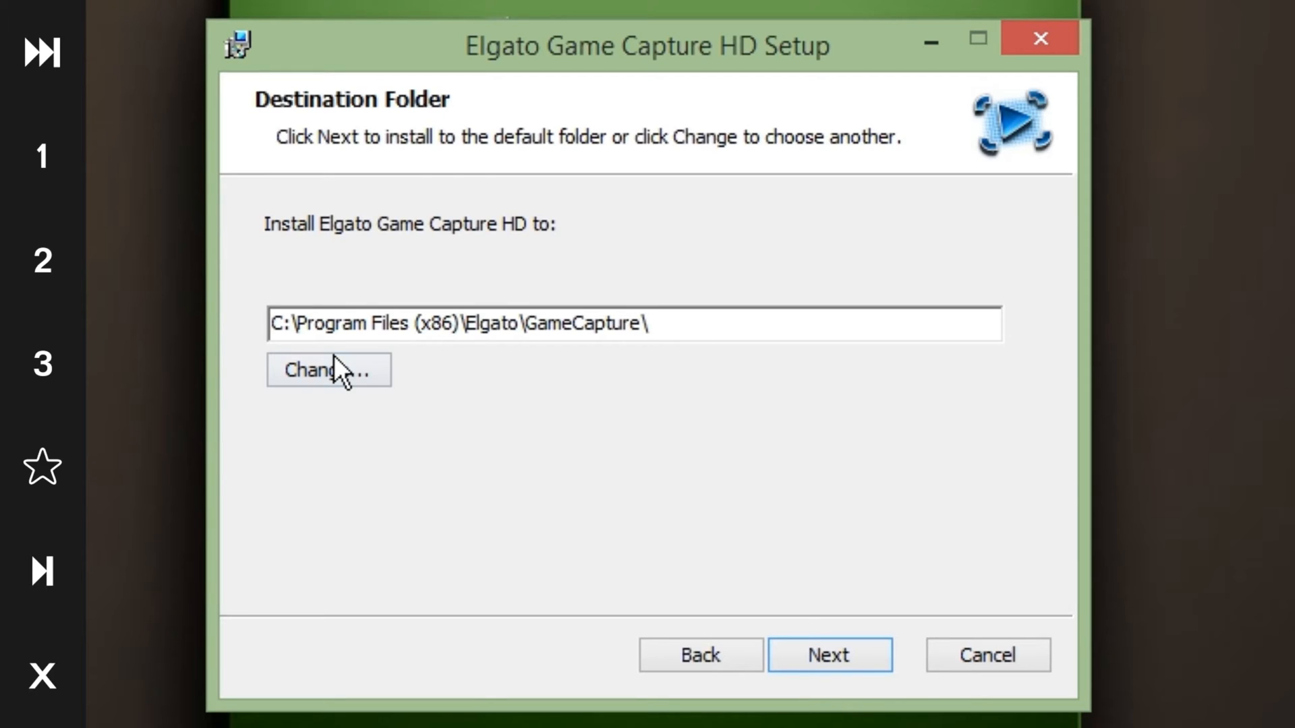
pyautogui.click(828, 651)
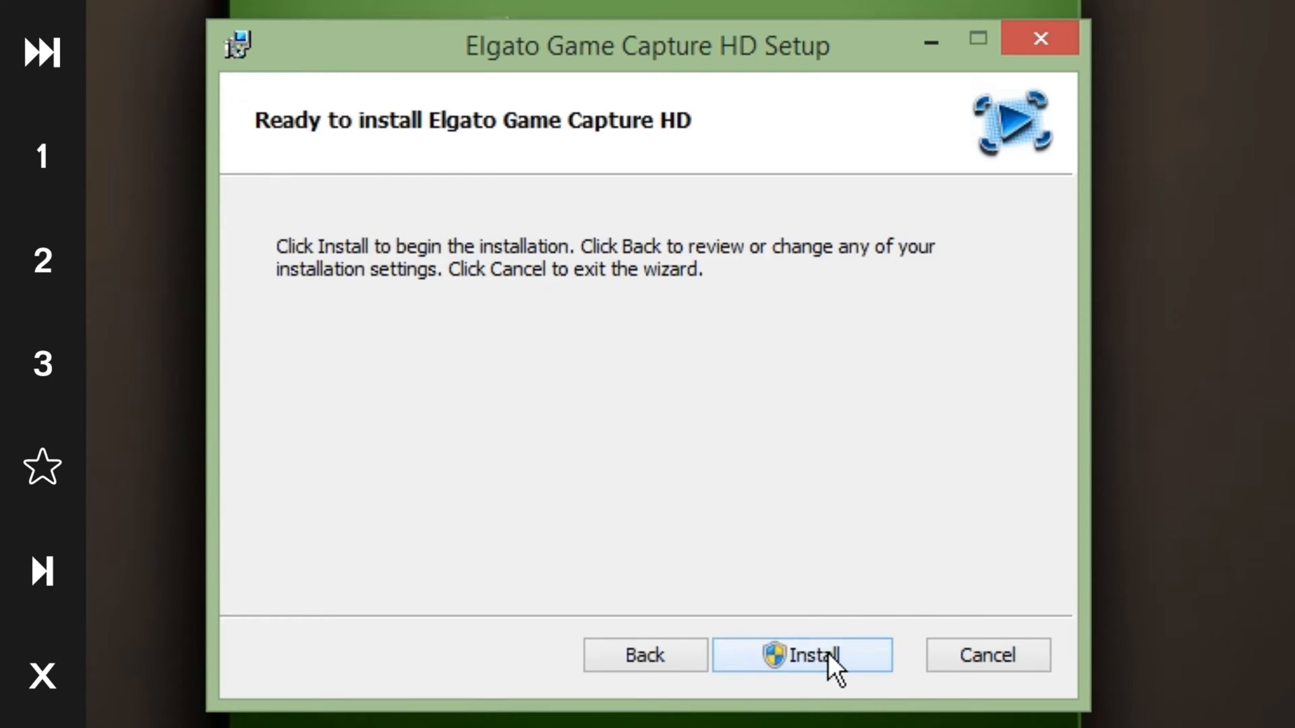
pyautogui.click(827, 653)
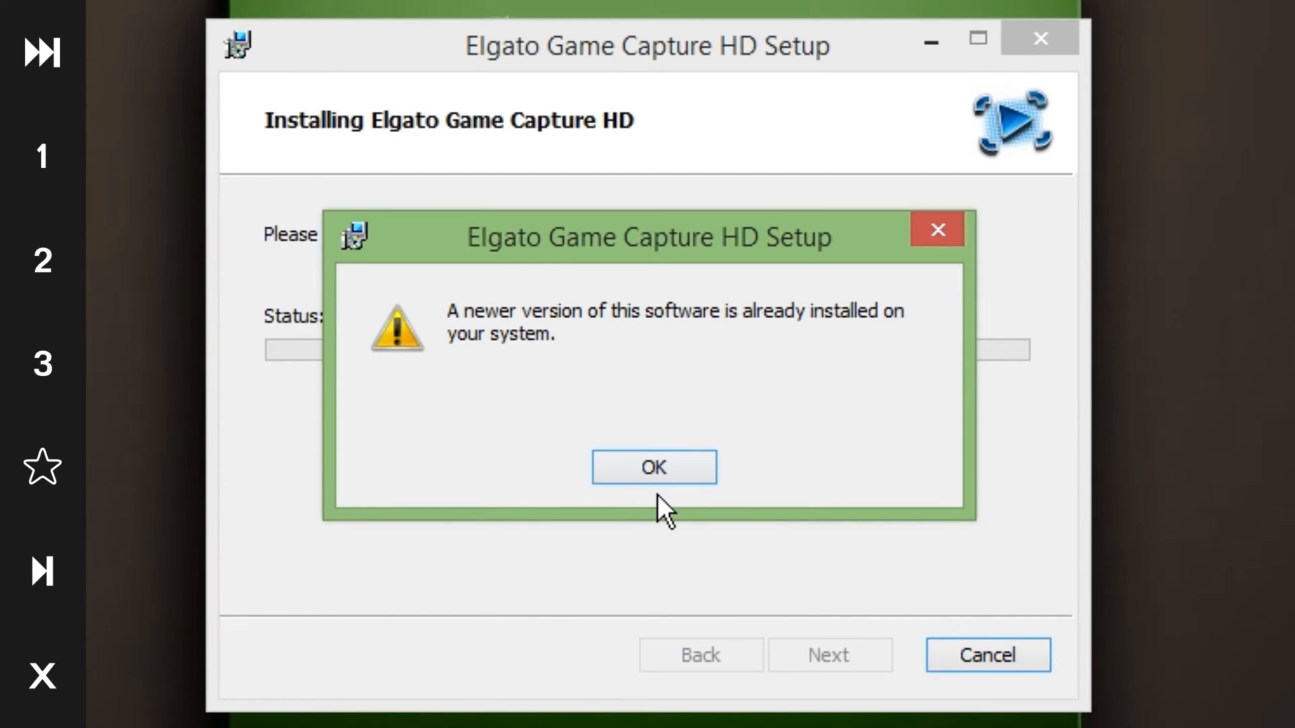
# Dismiss the newer-version warning and finish the Game Capture HD setup wizard
pyautogui.click(672, 475)
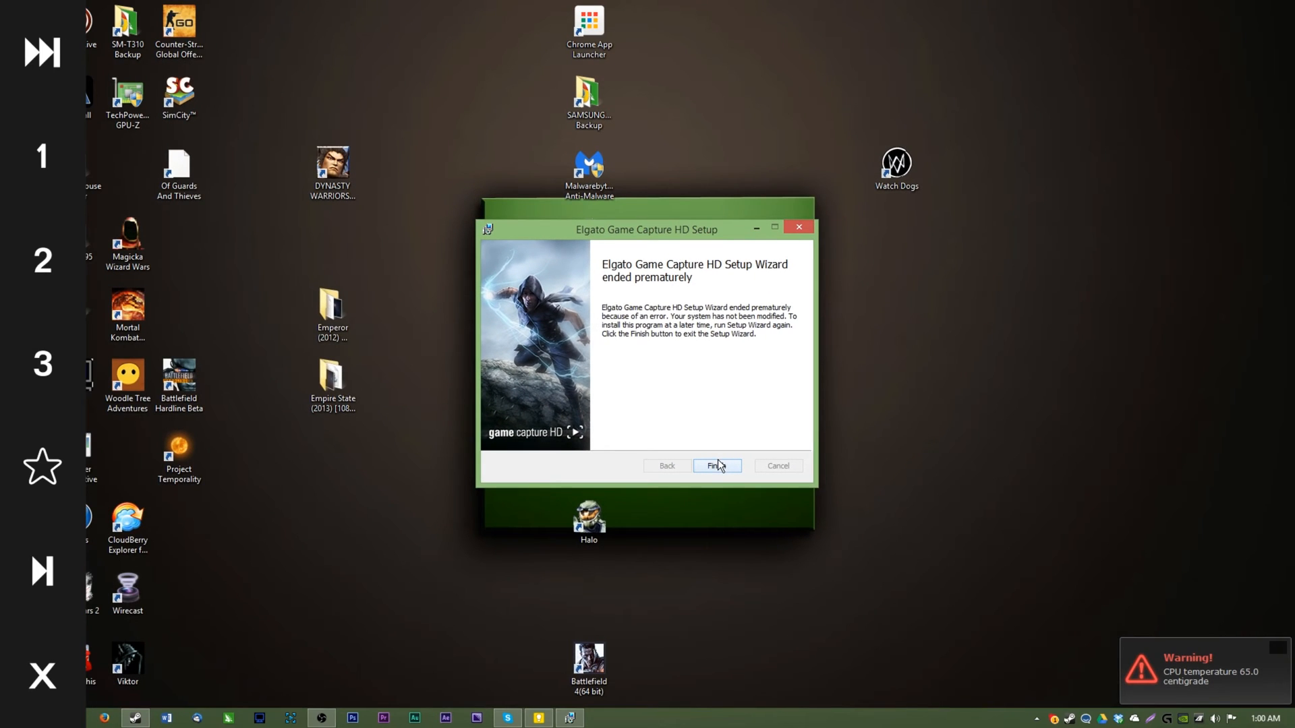
pyautogui.click(718, 464)
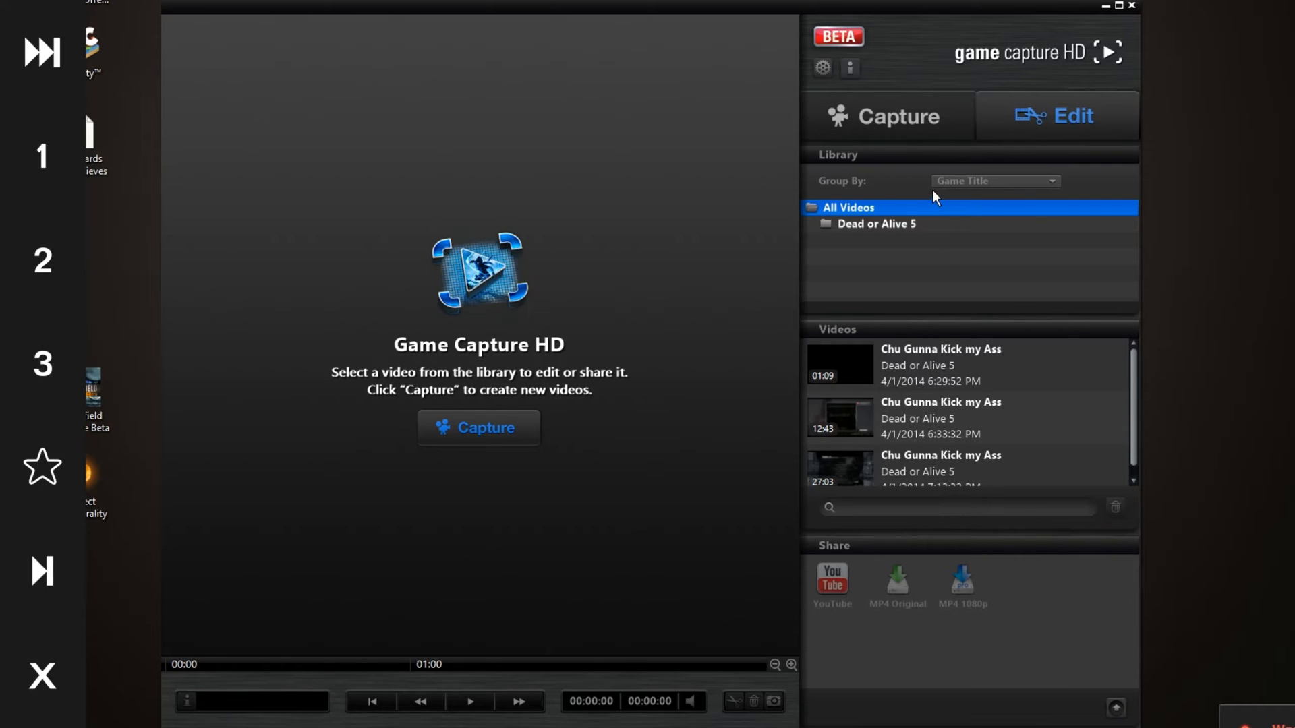
# Switch Game Capture HD to the Capture view, open the Preferences dialog, and close it
pyautogui.click(884, 127)
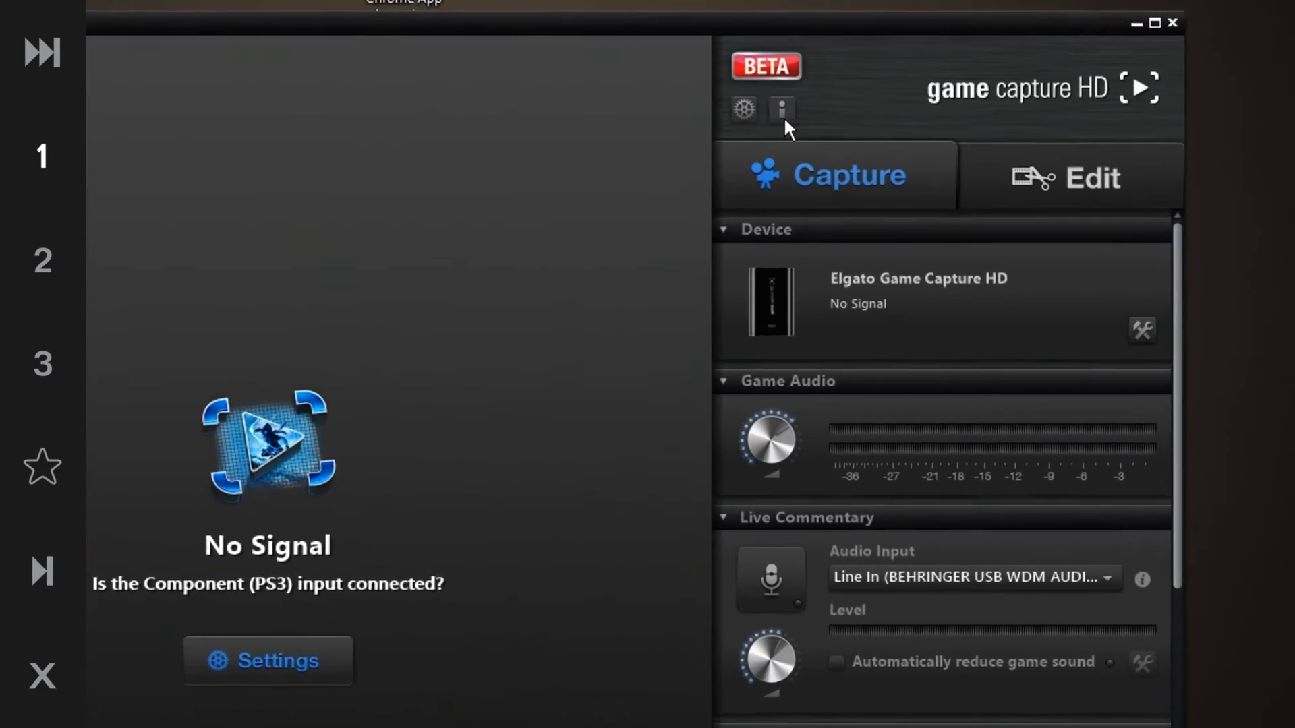
pyautogui.click(850, 70)
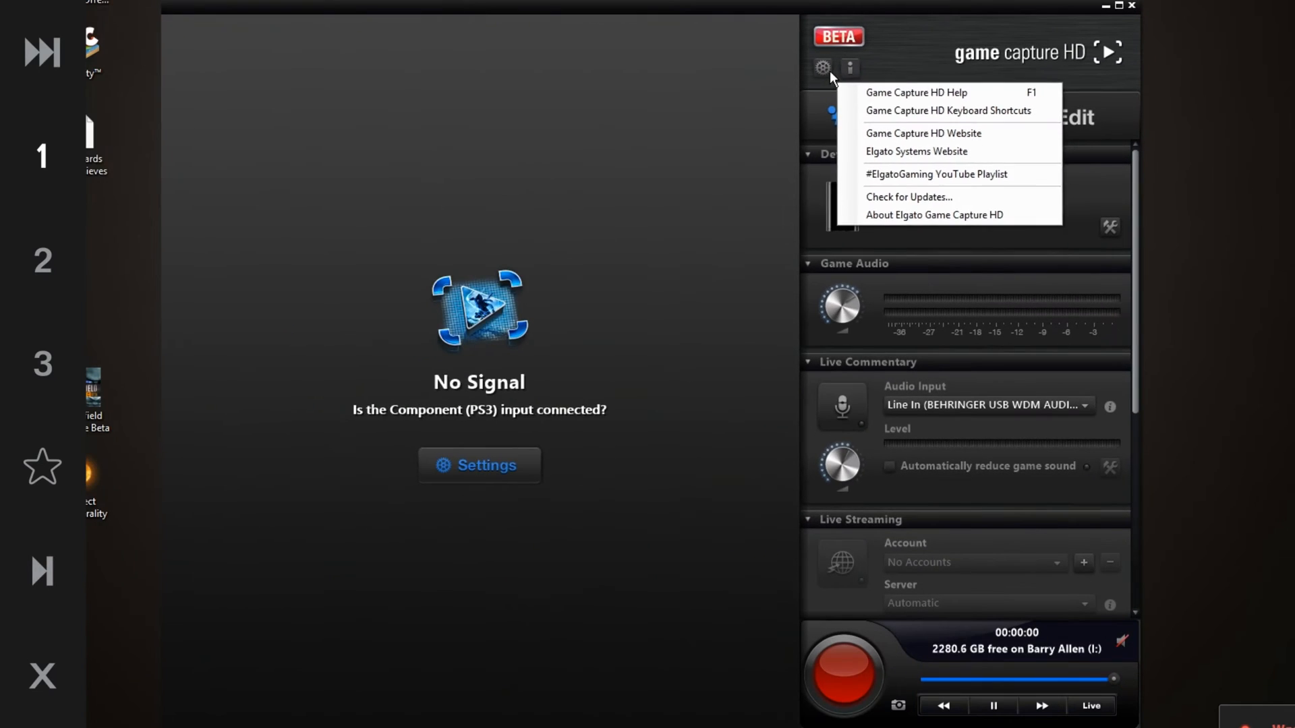
pyautogui.click(640, 146)
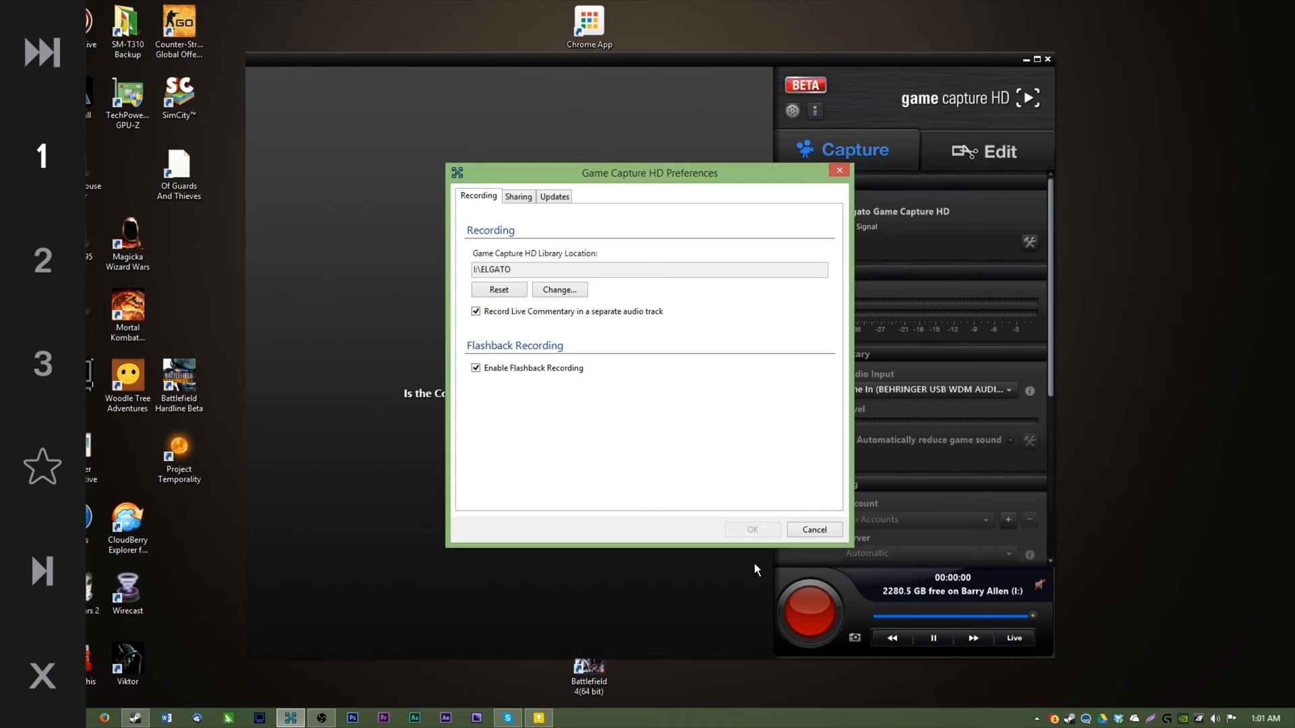
pyautogui.click(815, 529)
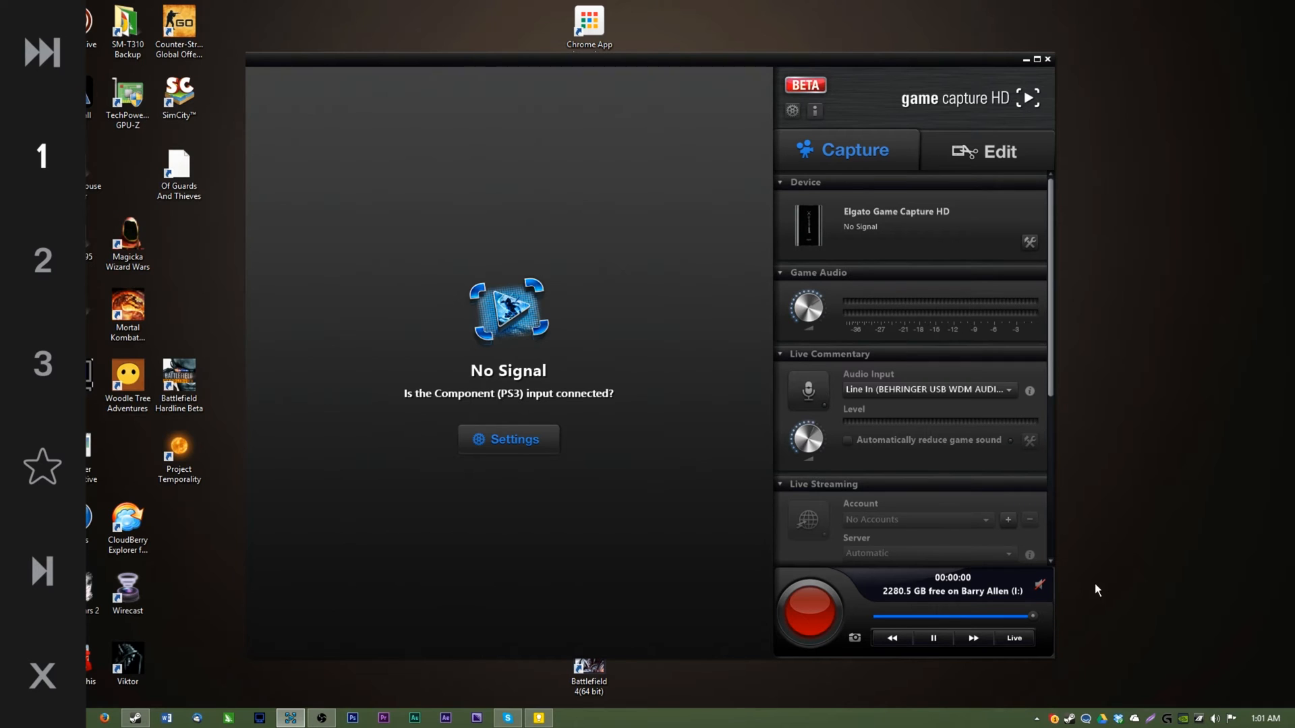
# Reopen Preferences and browse the available drives when changing the Game Capture HD library location
pyautogui.click(793, 112)
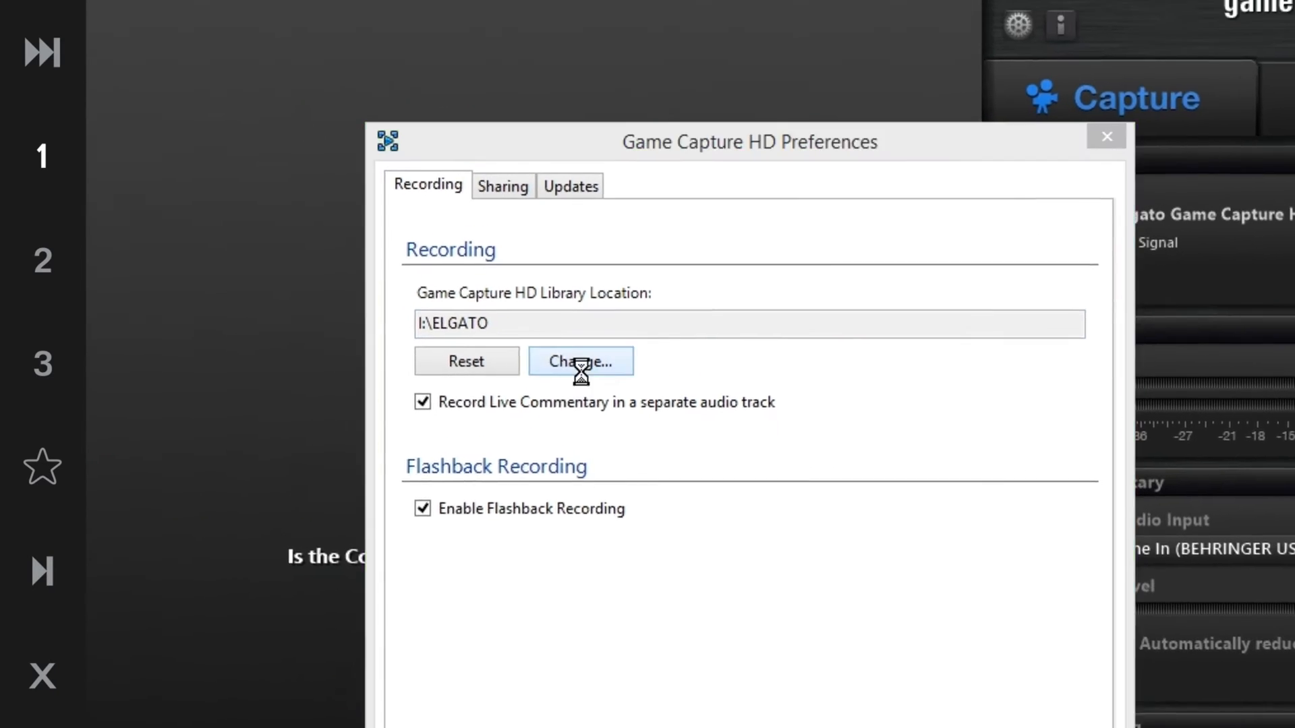
pyautogui.click(484, 246)
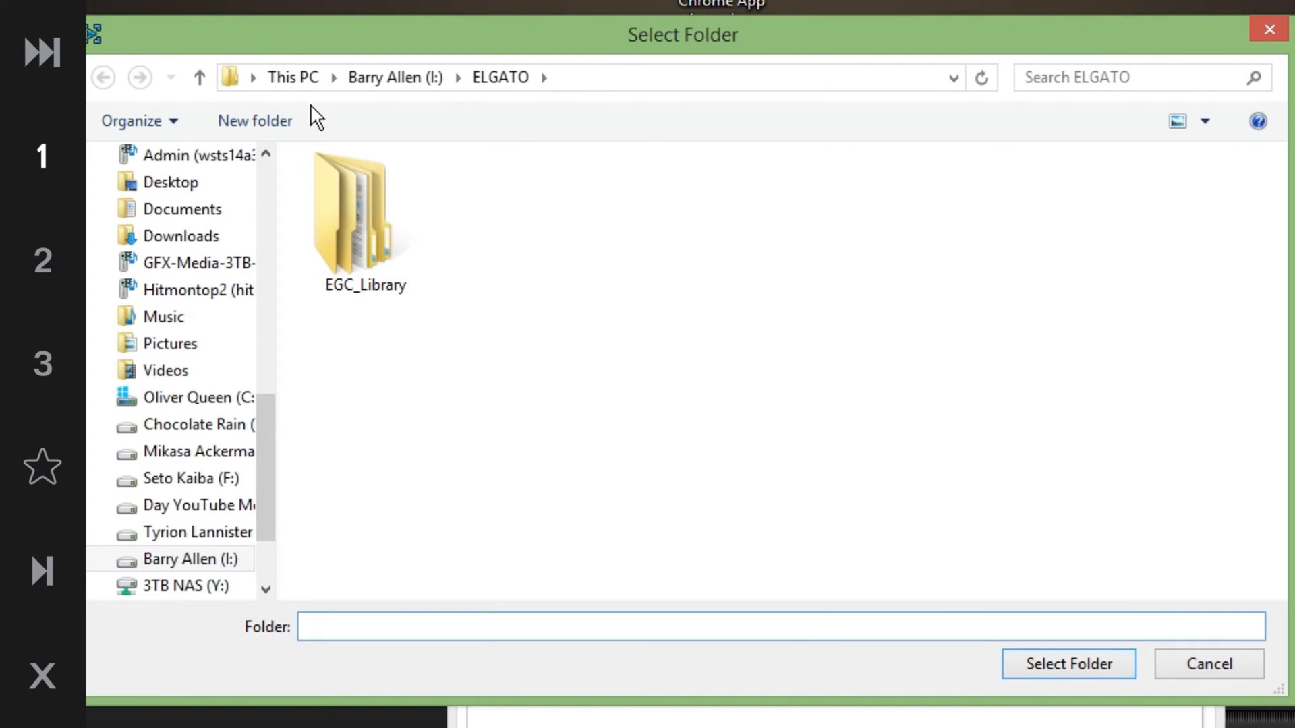
pyautogui.click(293, 88)
pyautogui.moveTo(642, 547); pyautogui.dragTo(593, 584)
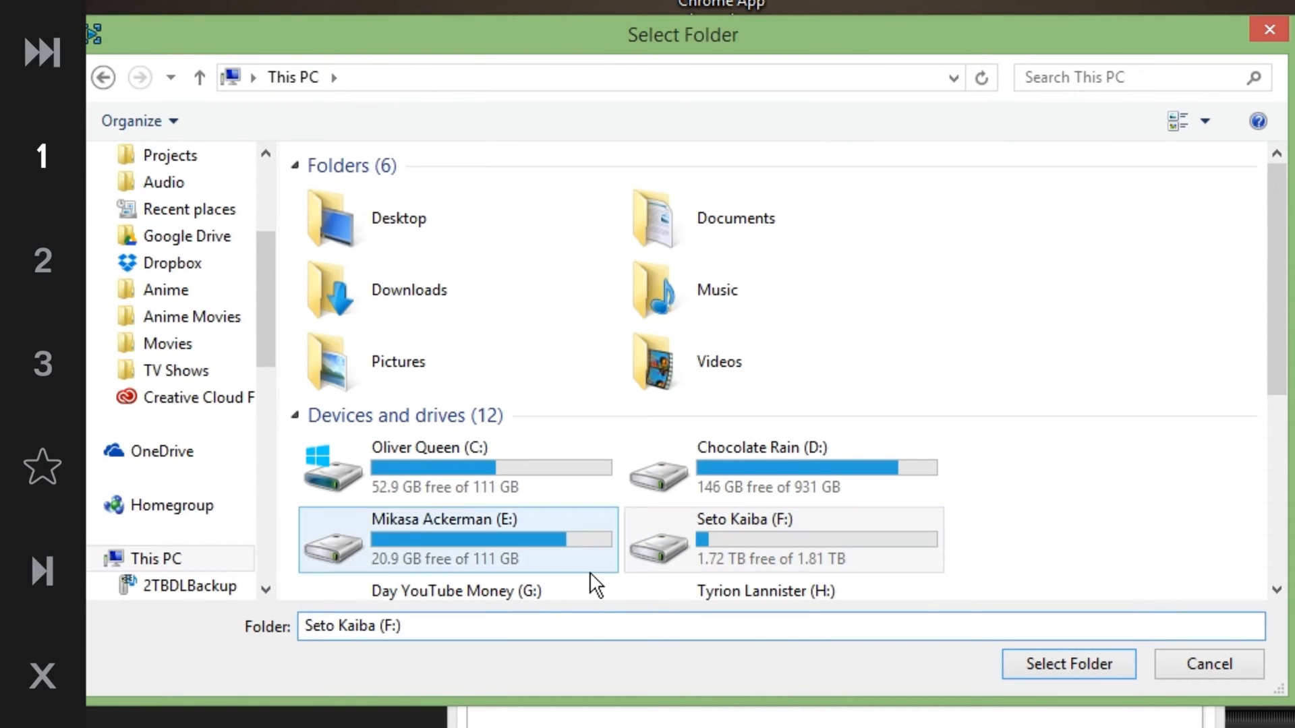
pyautogui.scroll(-5, 1032, 560)
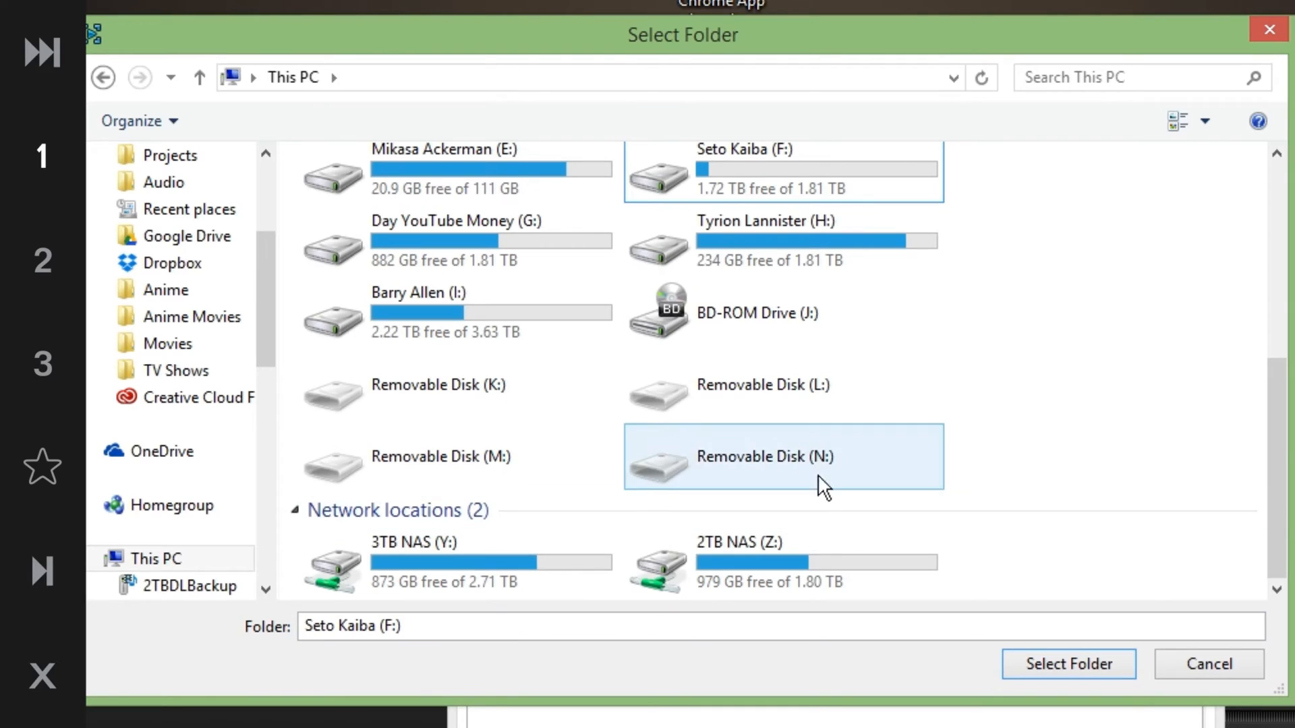
pyautogui.click(556, 313)
pyautogui.scroll(2, 556, 312)
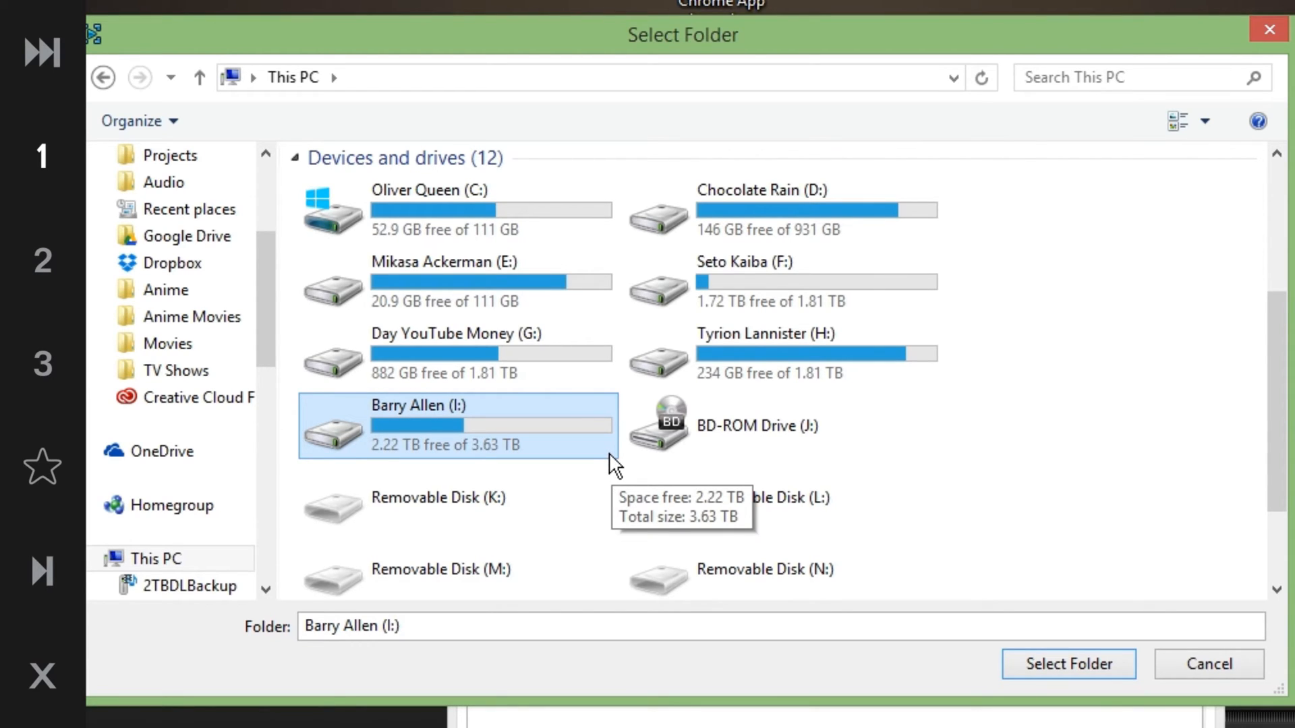
pyautogui.scroll(3, 610, 464)
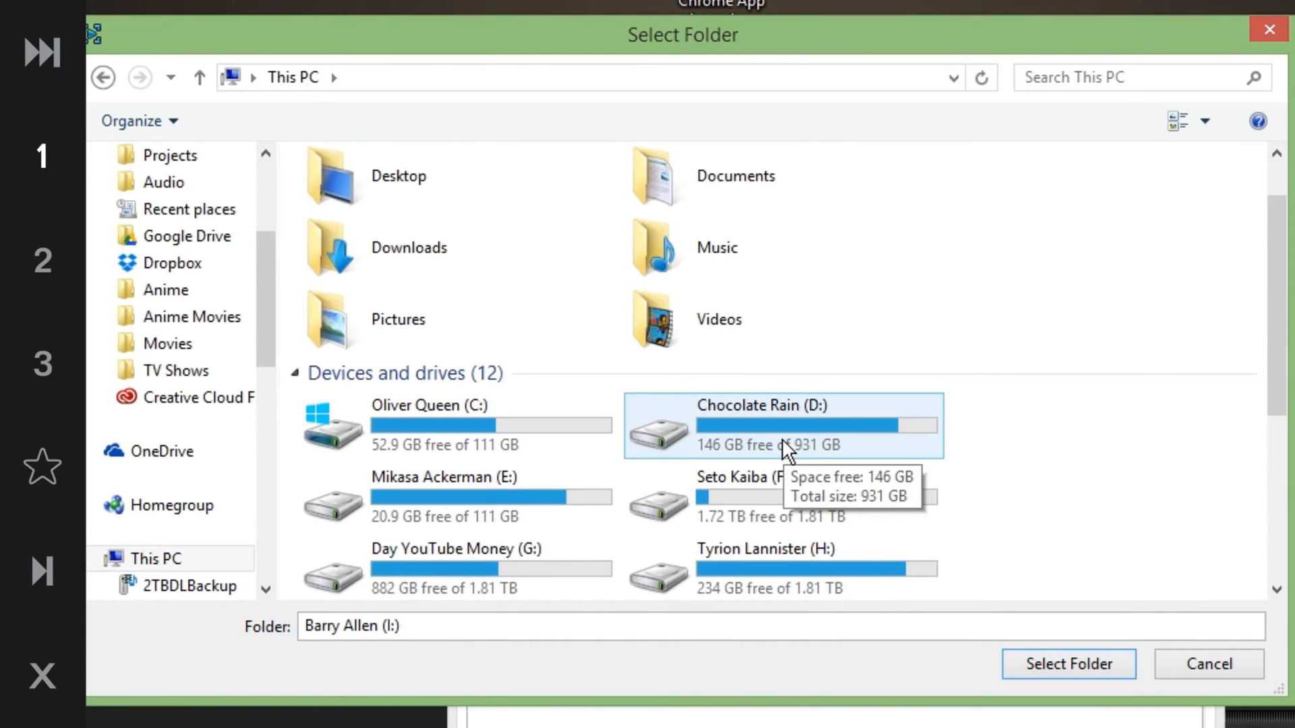
pyautogui.click(884, 446)
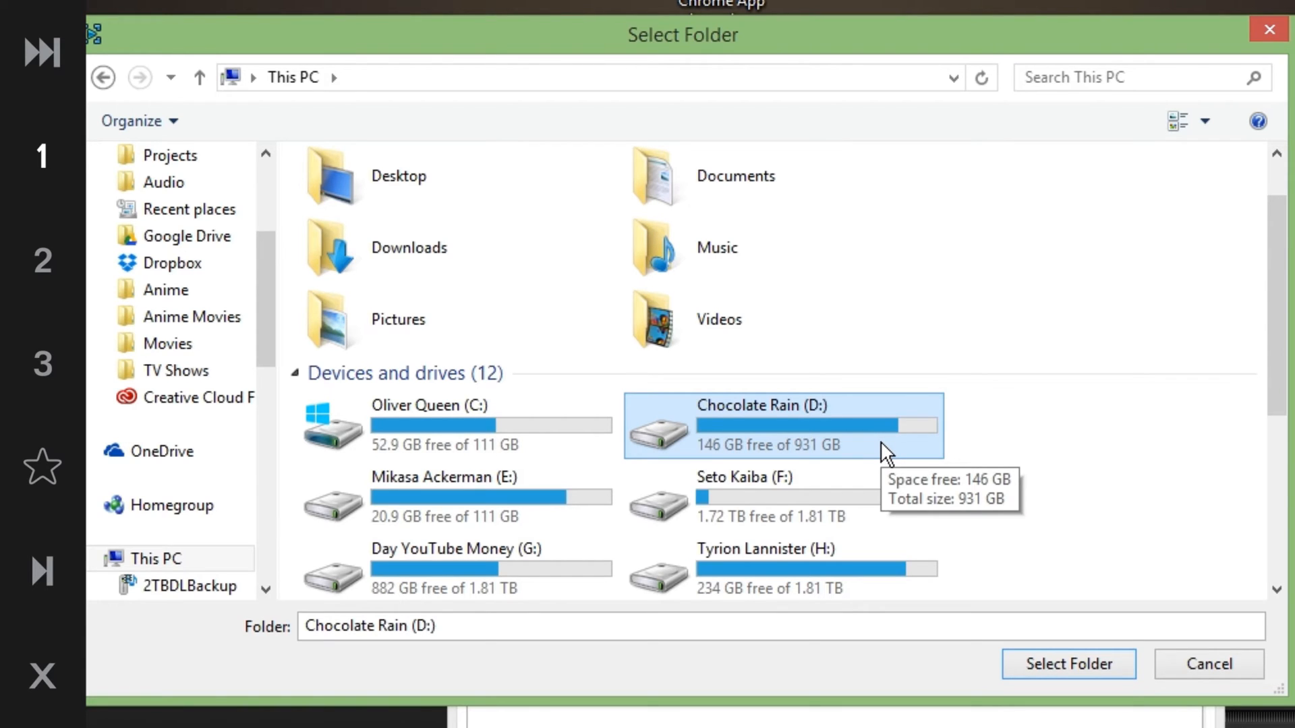
pyautogui.click(455, 414)
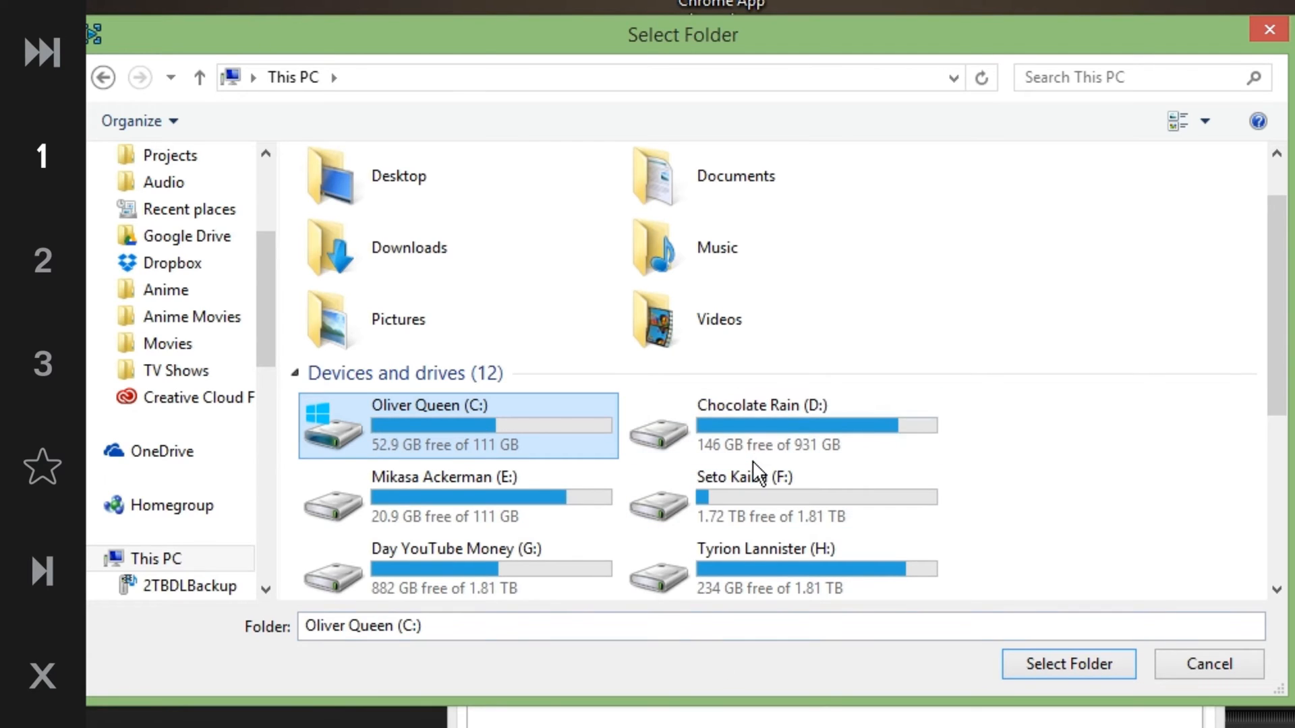
pyautogui.click(780, 458)
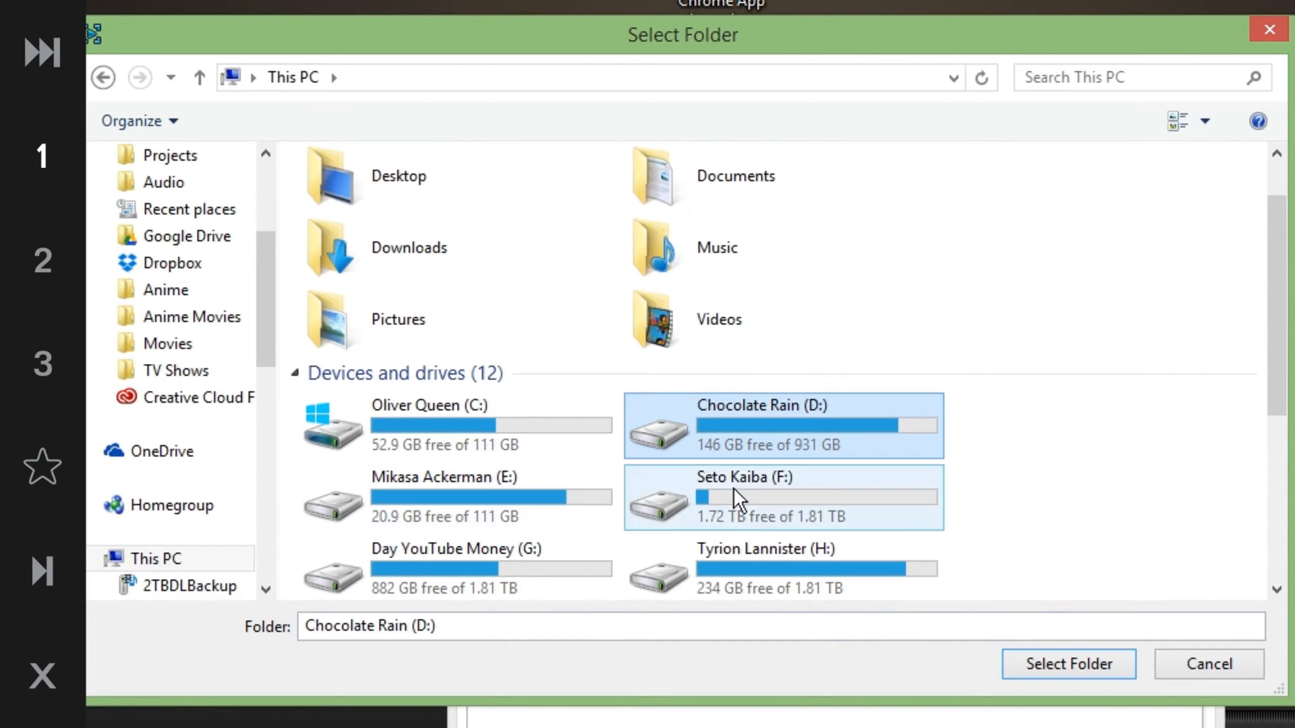
pyautogui.click(557, 547)
pyautogui.scroll(-3, 557, 548)
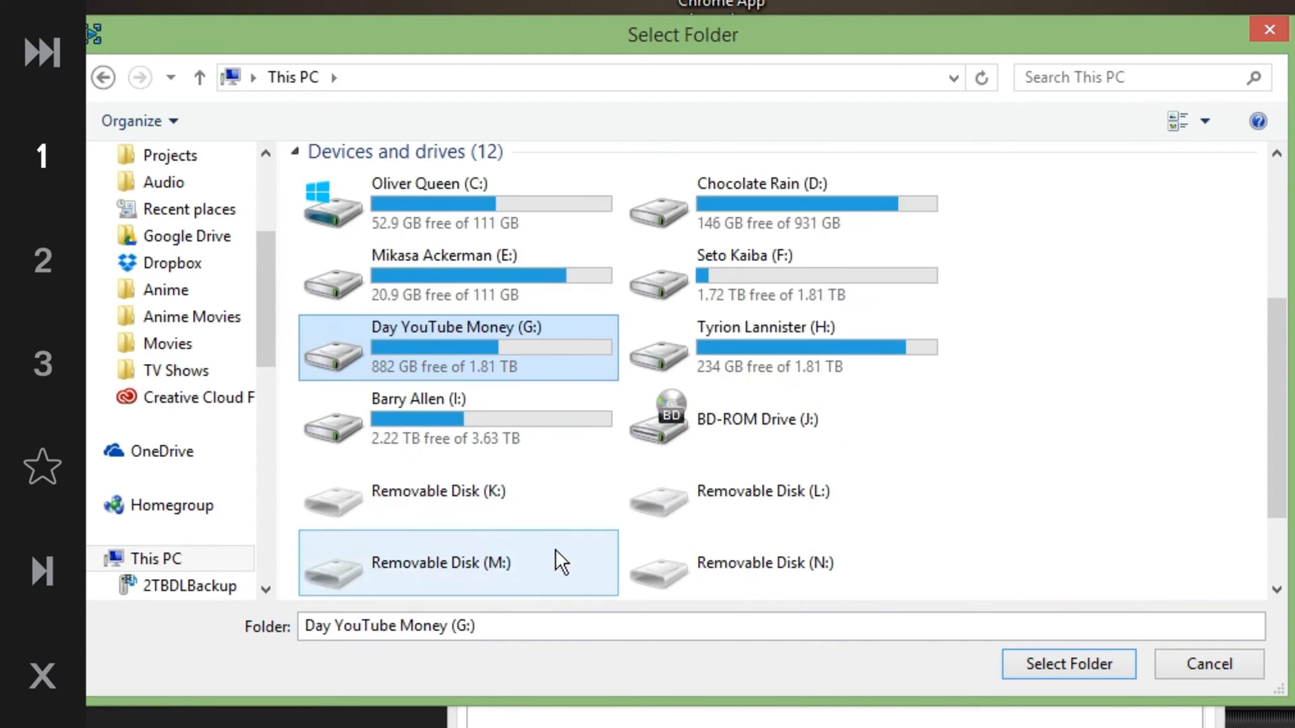
# Select the ELGATO folder on drive I: as the Game Capture HD library location
pyautogui.doubleClick(414, 437)
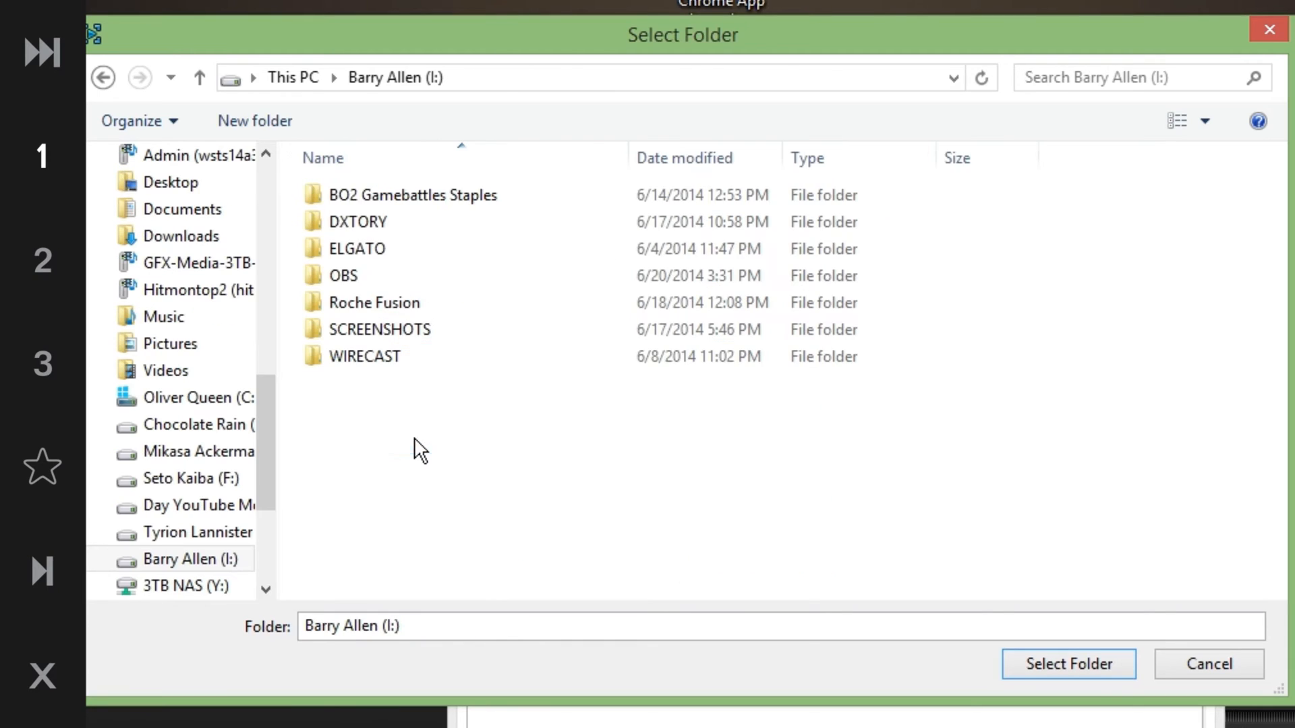
pyautogui.doubleClick(364, 249)
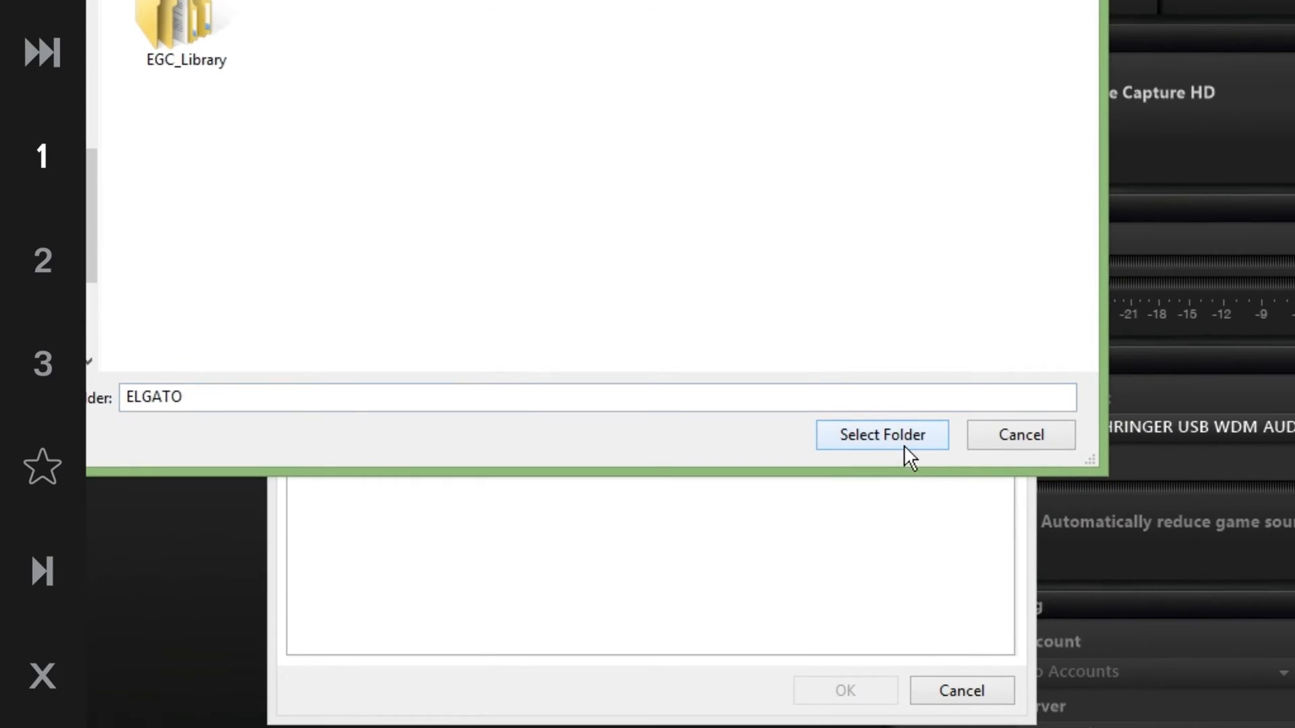
pyautogui.click(941, 503)
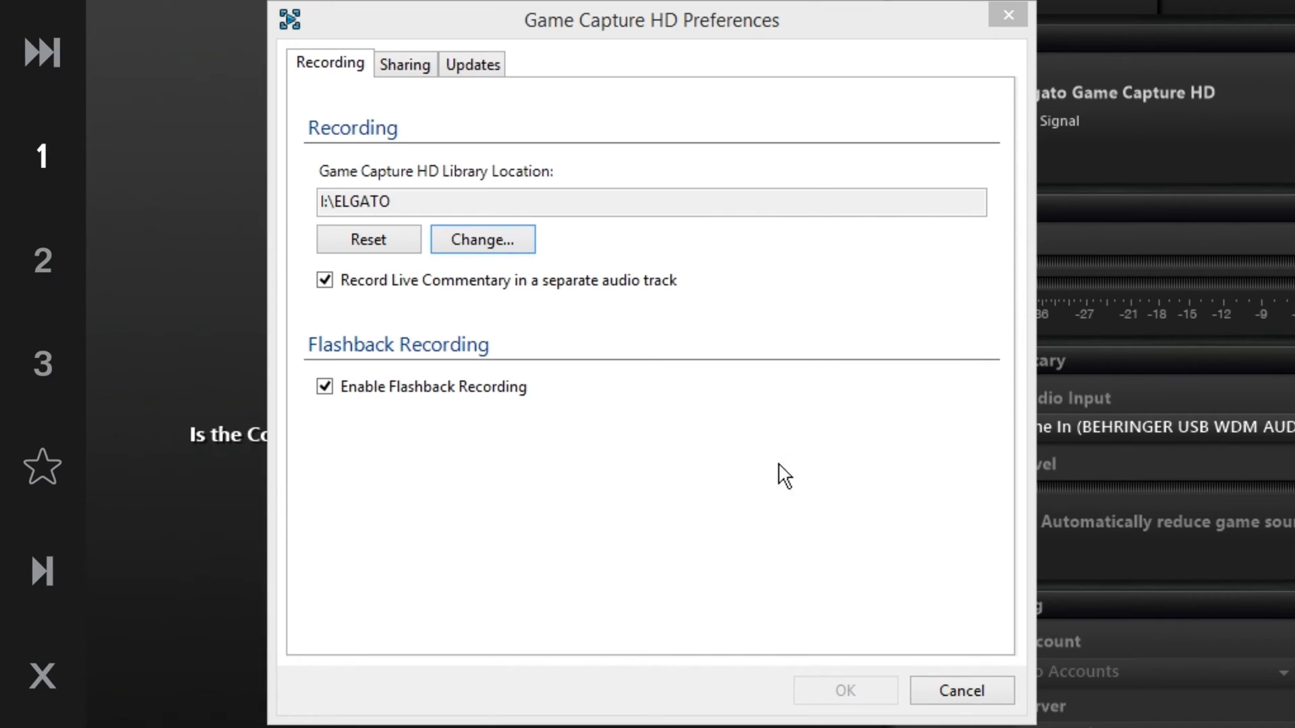
# Review the Sharing tab of Preferences and close the dialog
pyautogui.click(406, 64)
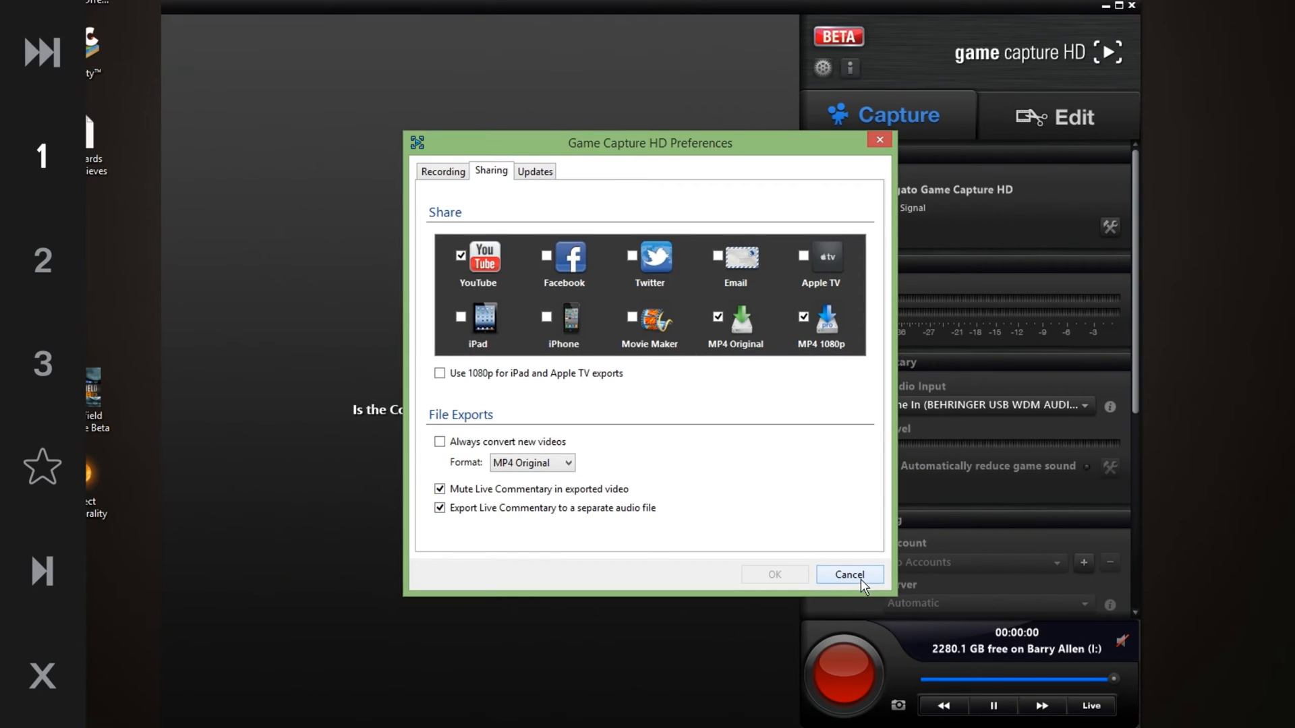
pyautogui.click(849, 575)
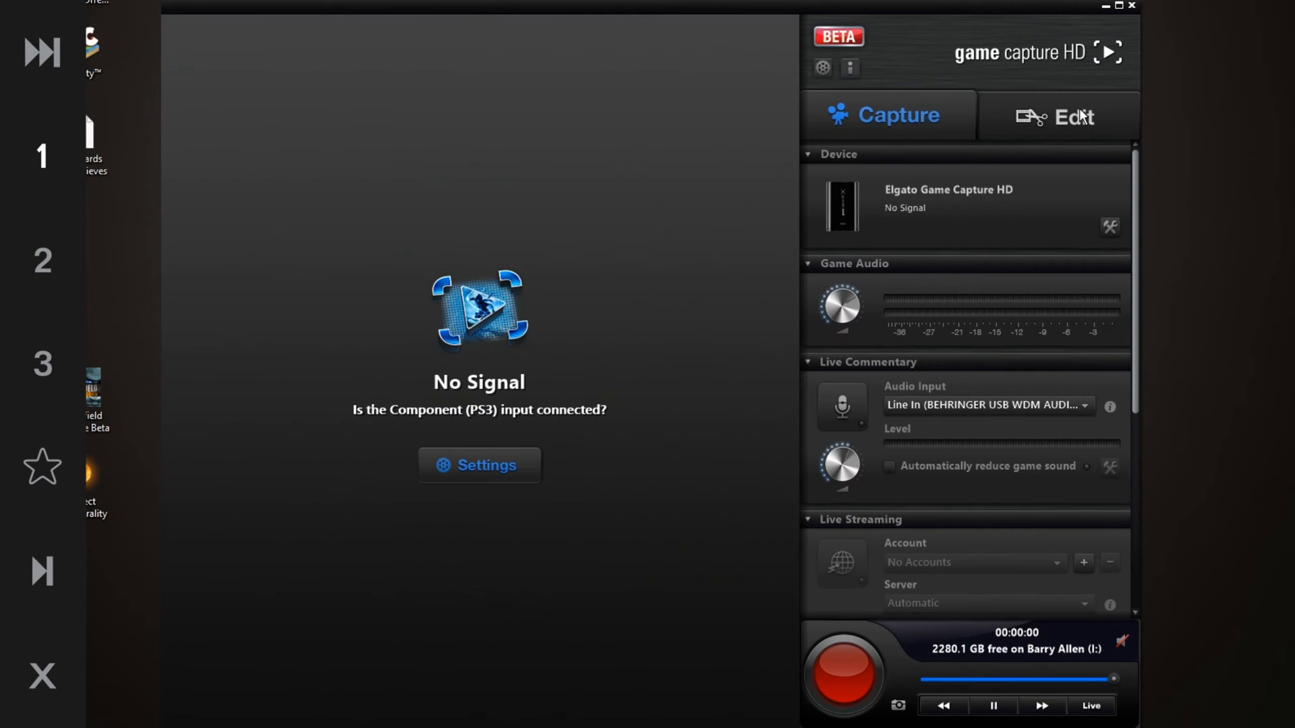
# Switch to the Edit view, reopen Preferences, and review the File Exports format options MP4 Original and MP4 1080p
pyautogui.click(978, 118)
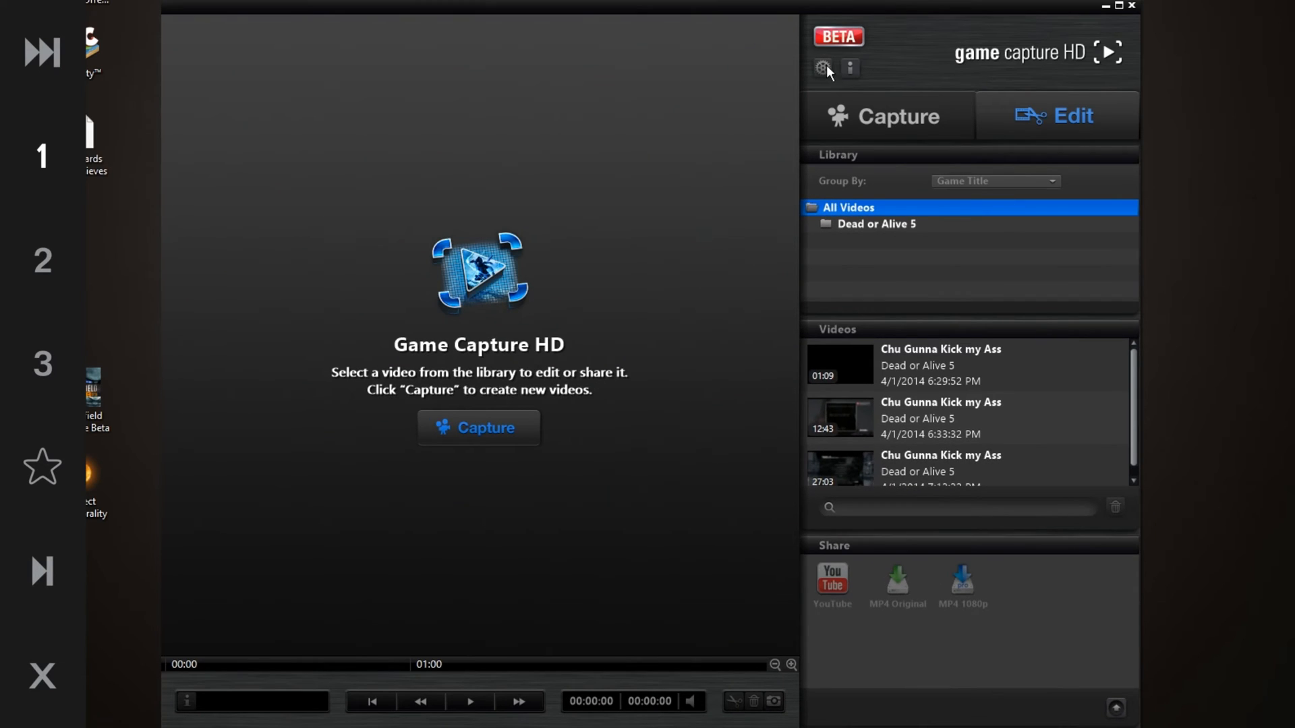
pyautogui.click(824, 68)
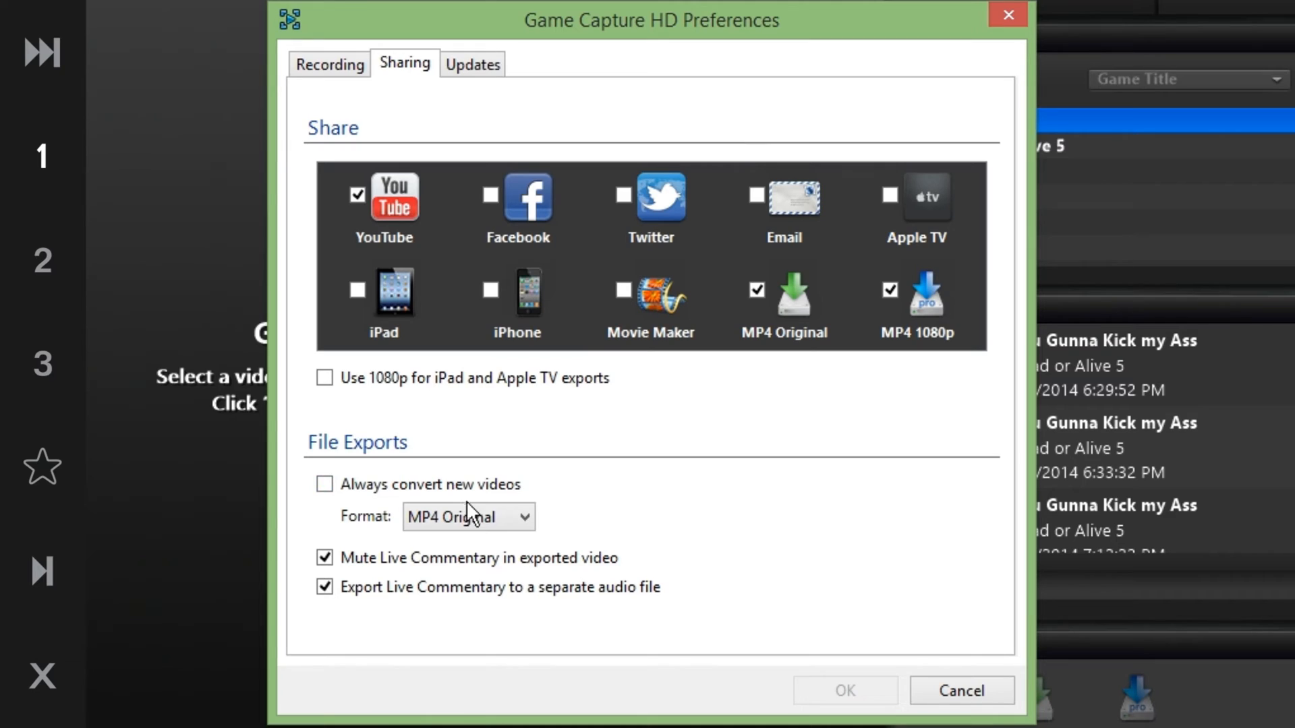
pyautogui.click(524, 519)
pyautogui.click(526, 533)
pyautogui.click(498, 512)
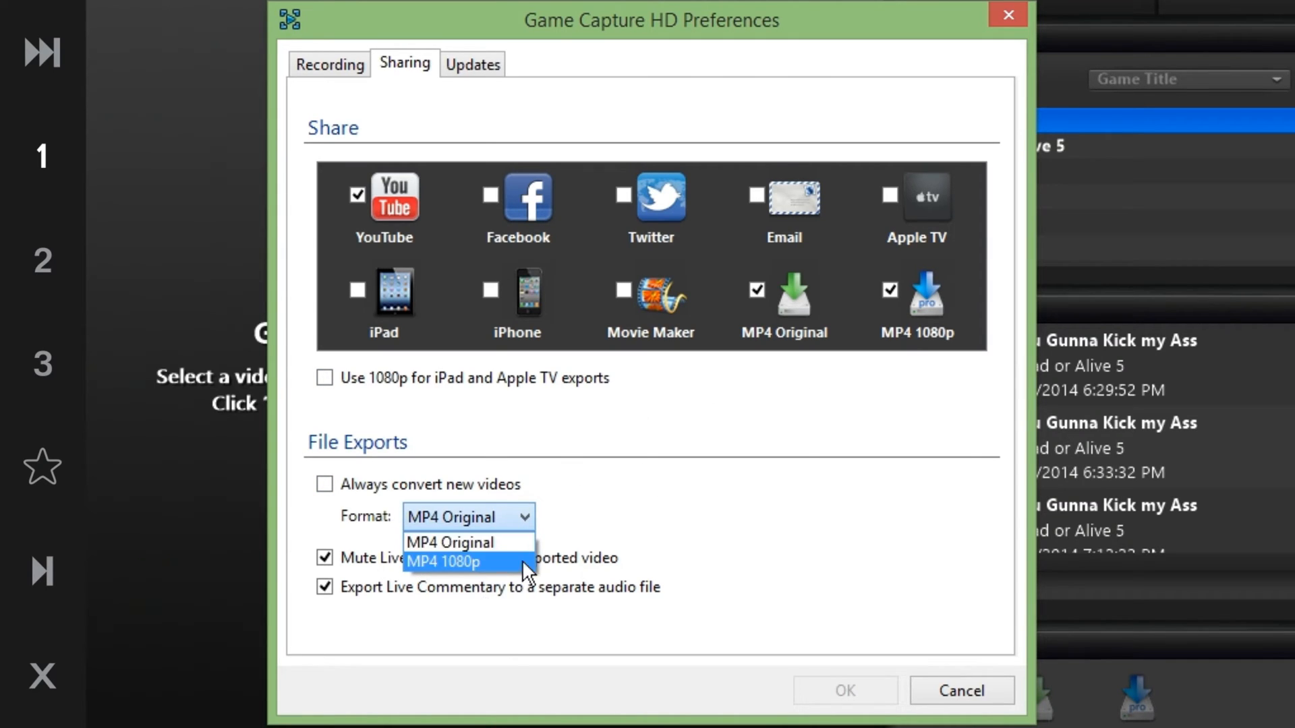
pyautogui.click(485, 507)
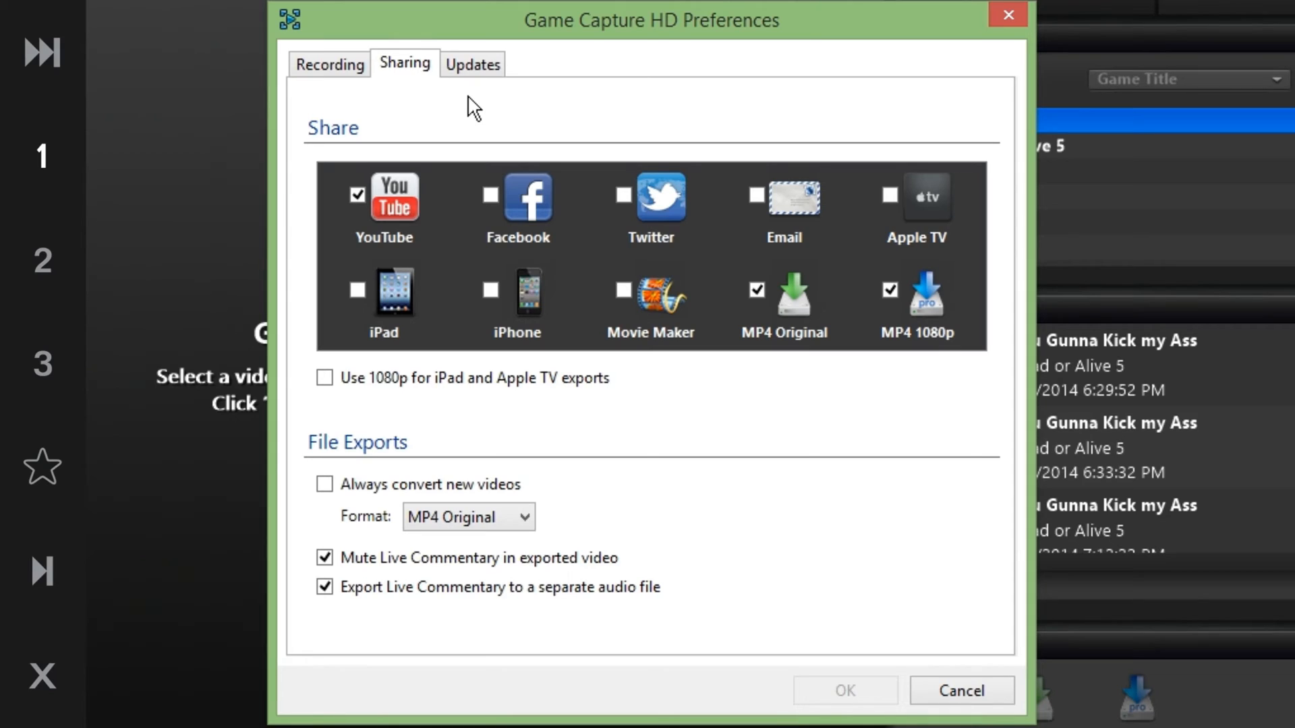
# Open the Updates tab of Preferences to review the automatic update setting
pyautogui.click(501, 65)
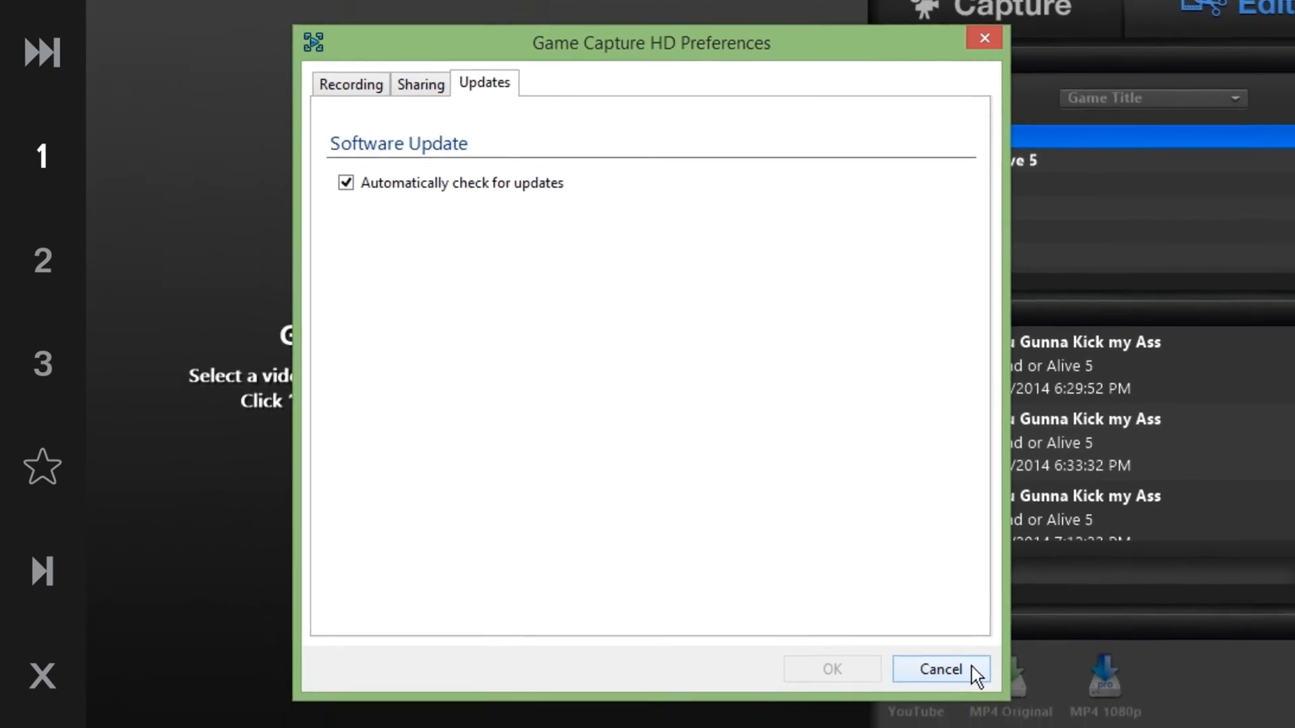
# Close Preferences and open the capture device settings on the Capture tab
pyautogui.click(962, 691)
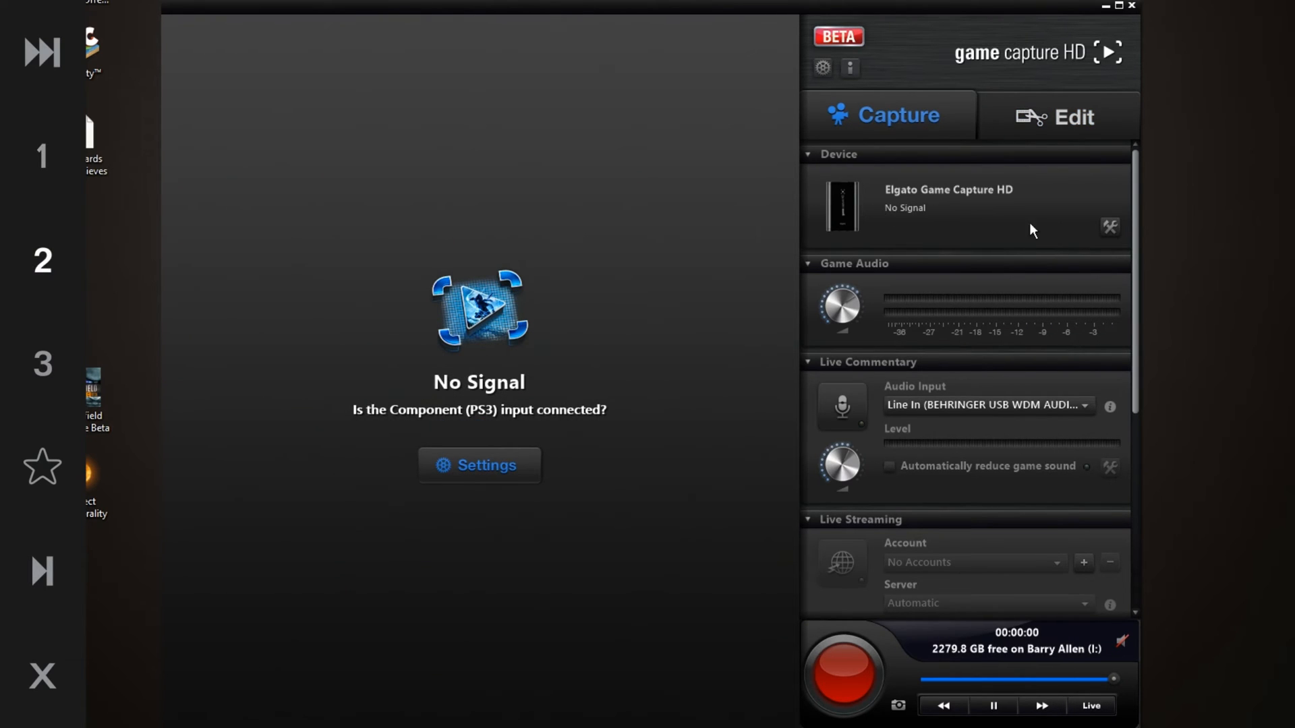
pyautogui.click(1113, 226)
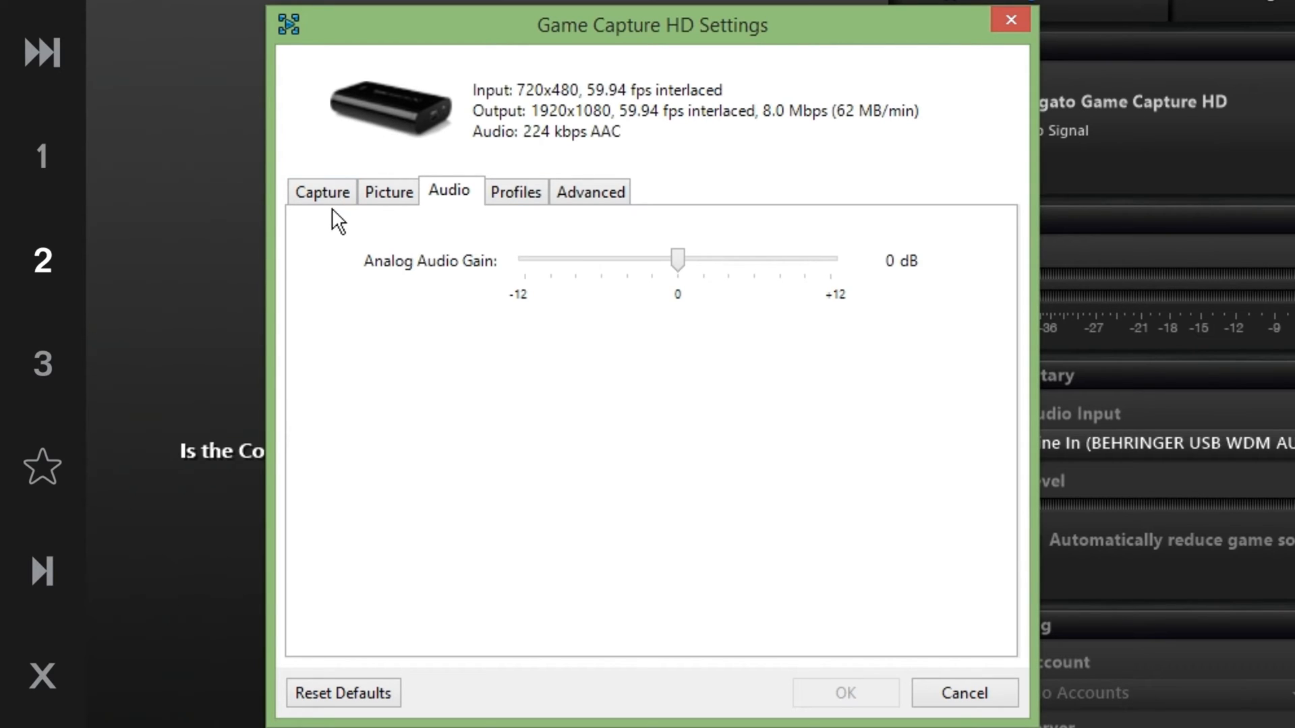
pyautogui.click(320, 192)
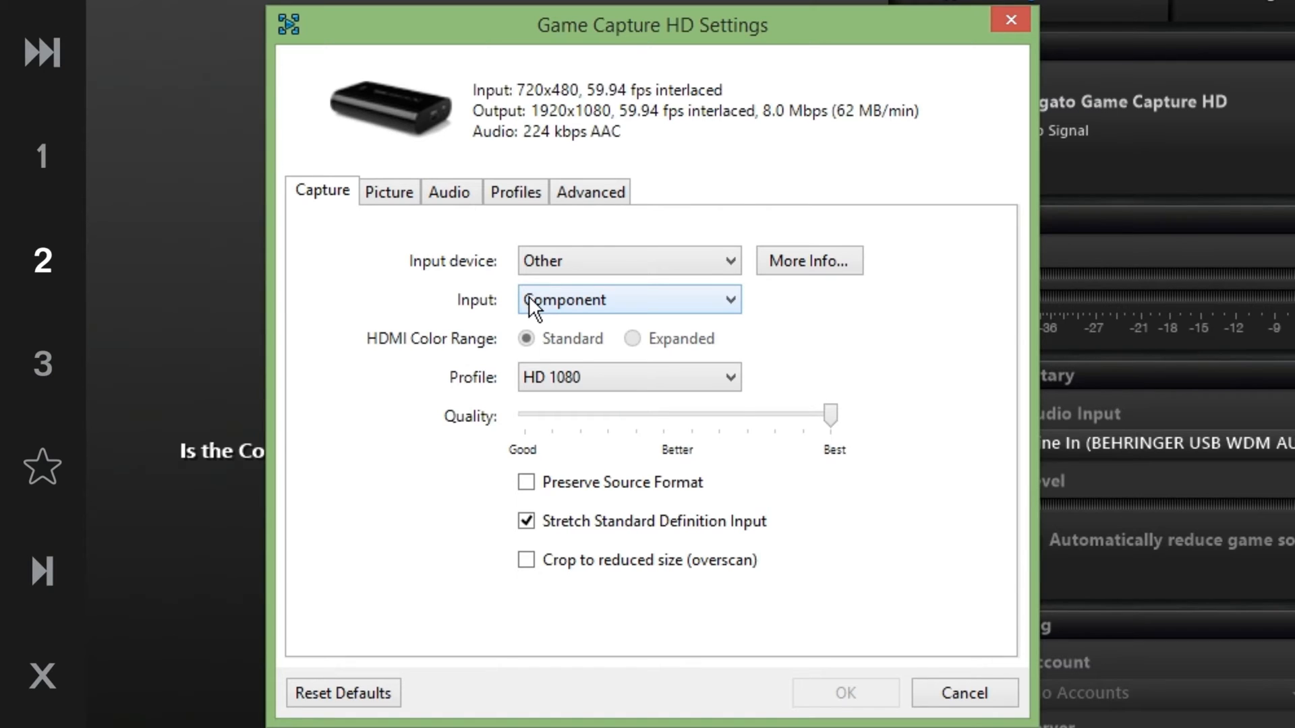
pyautogui.moveTo(685, 33); pyautogui.dragTo(757, 47)
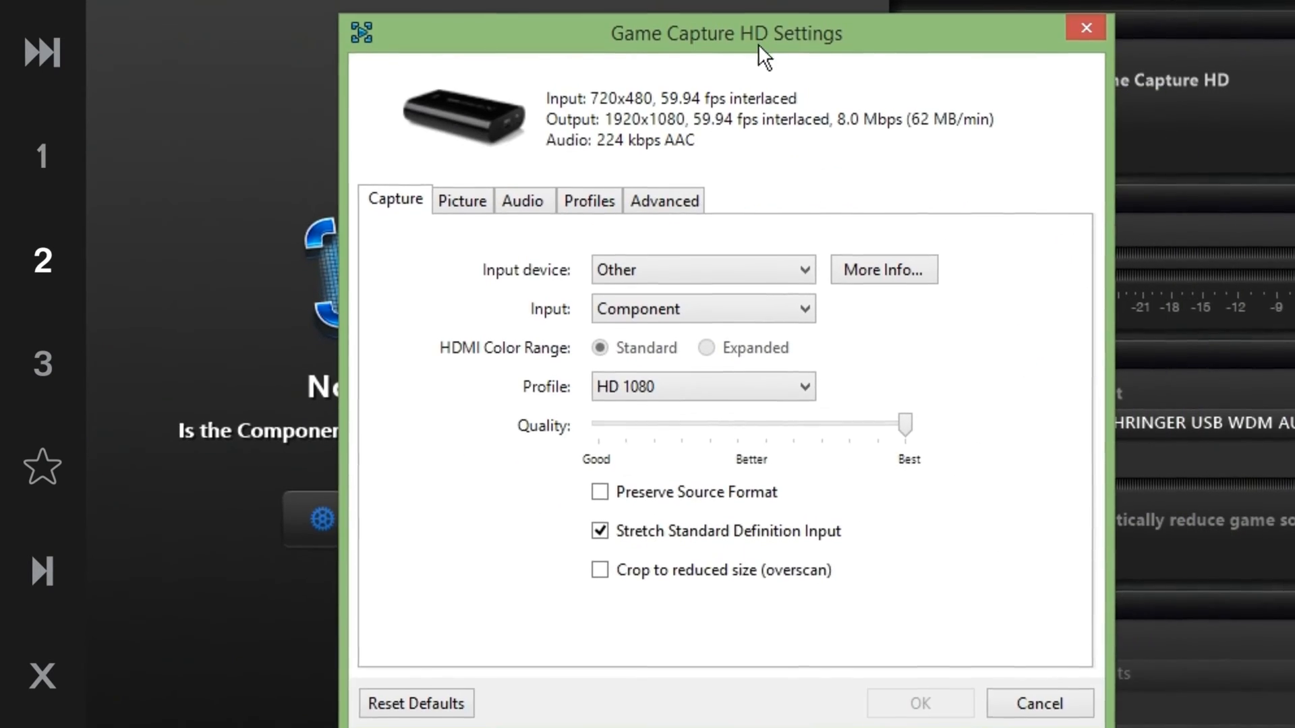
# Set the capture Input to HDMI
pyautogui.click(657, 263)
pyautogui.click(657, 262)
pyautogui.click(659, 262)
pyautogui.click(658, 259)
pyautogui.click(714, 298)
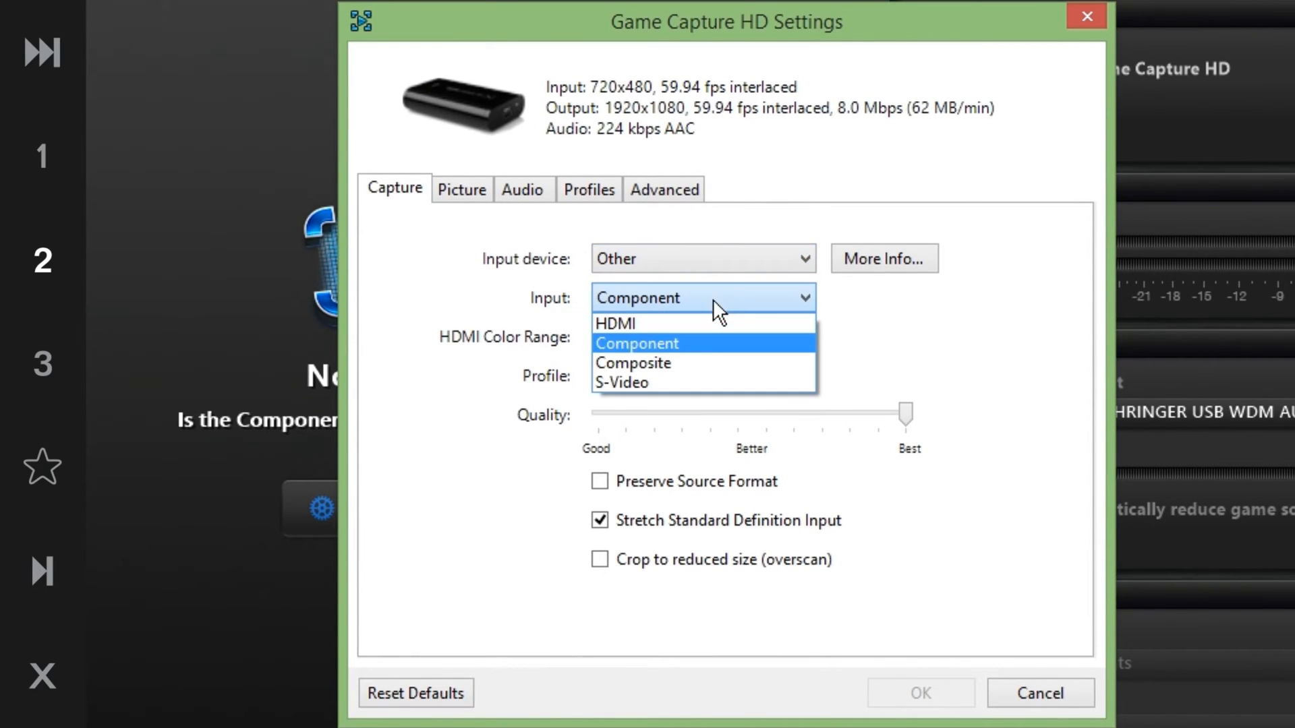
pyautogui.click(693, 318)
pyautogui.click(707, 338)
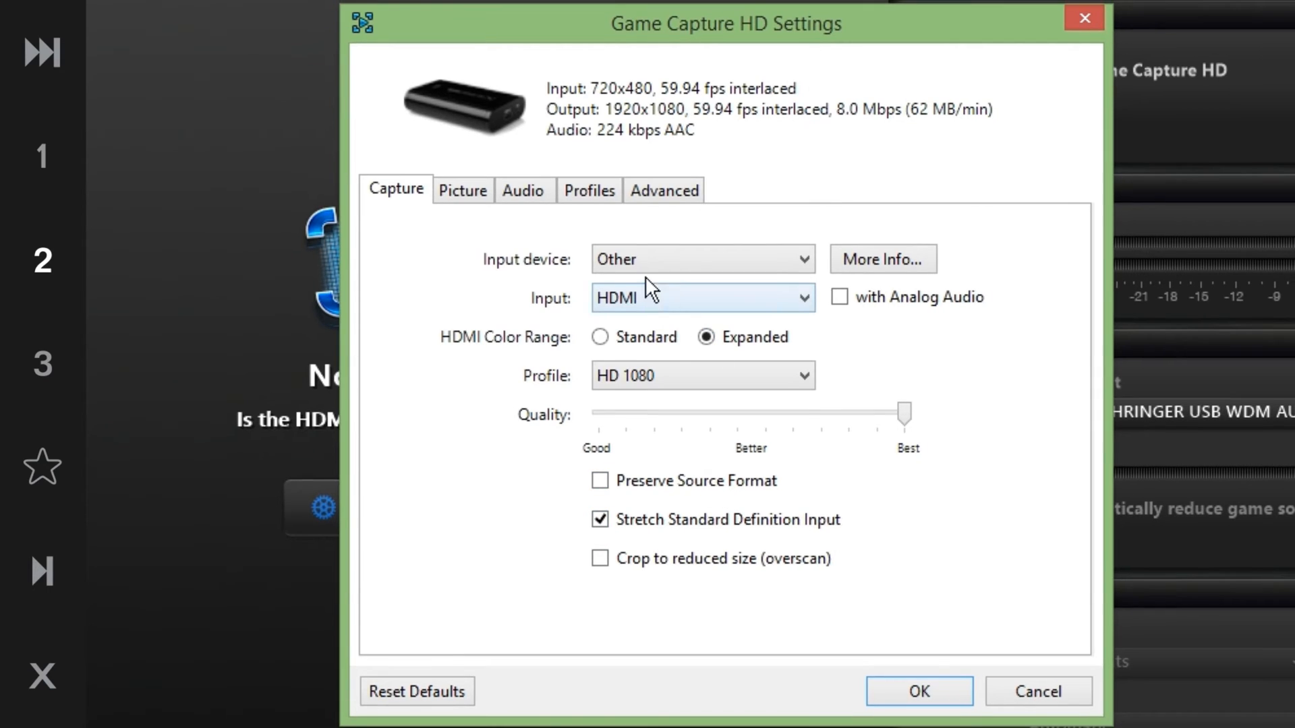
# Browse the Input device list of consoles and reselect Other
pyautogui.click(650, 260)
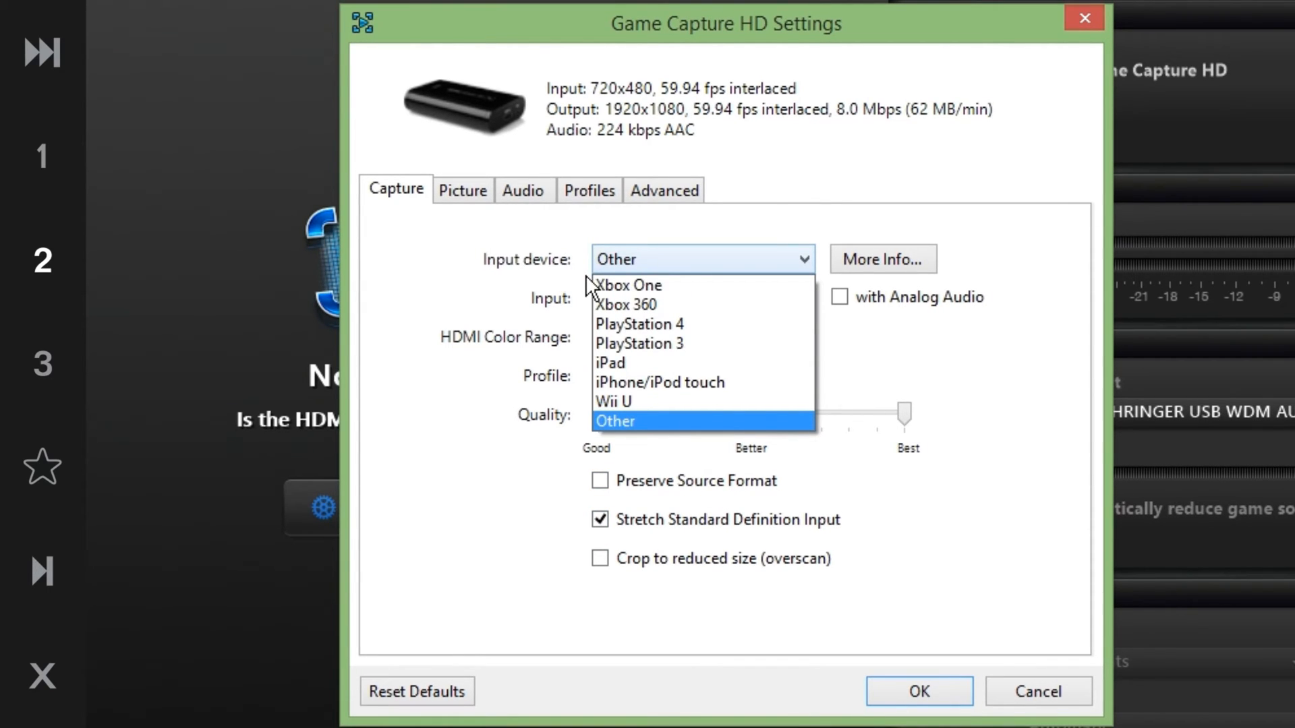
pyautogui.click(677, 259)
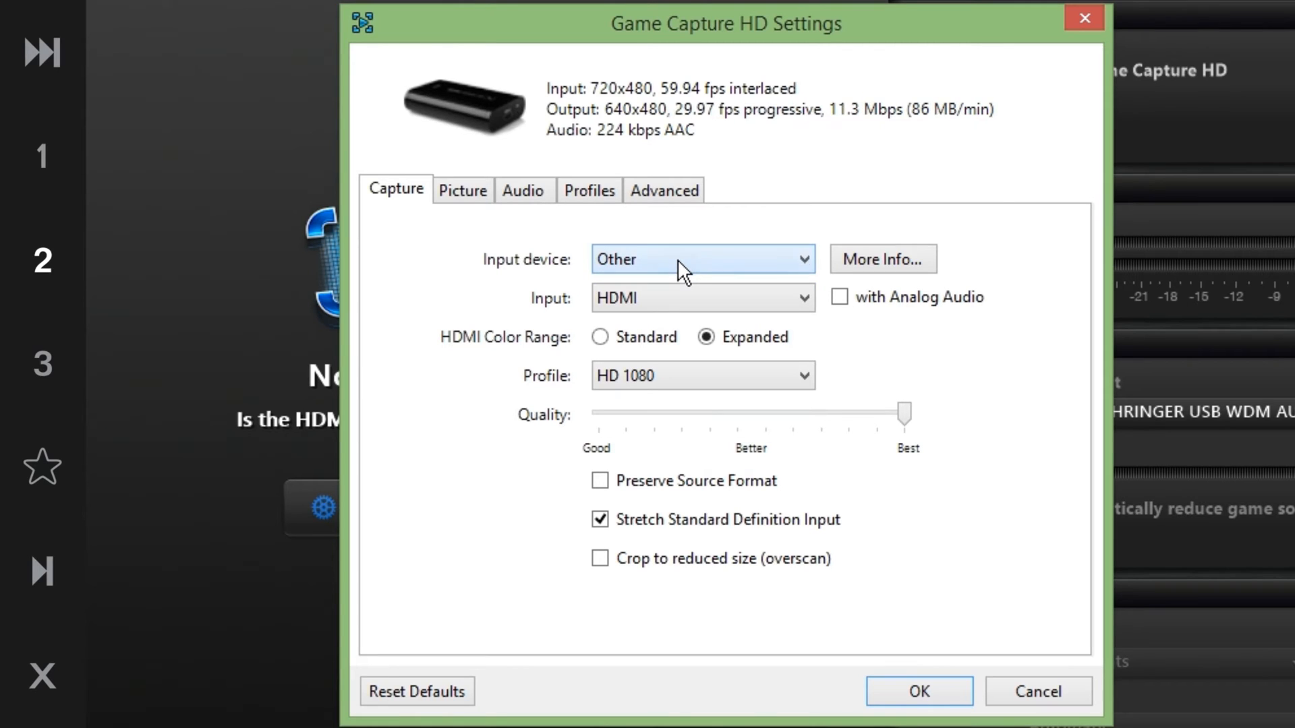
pyautogui.click(679, 258)
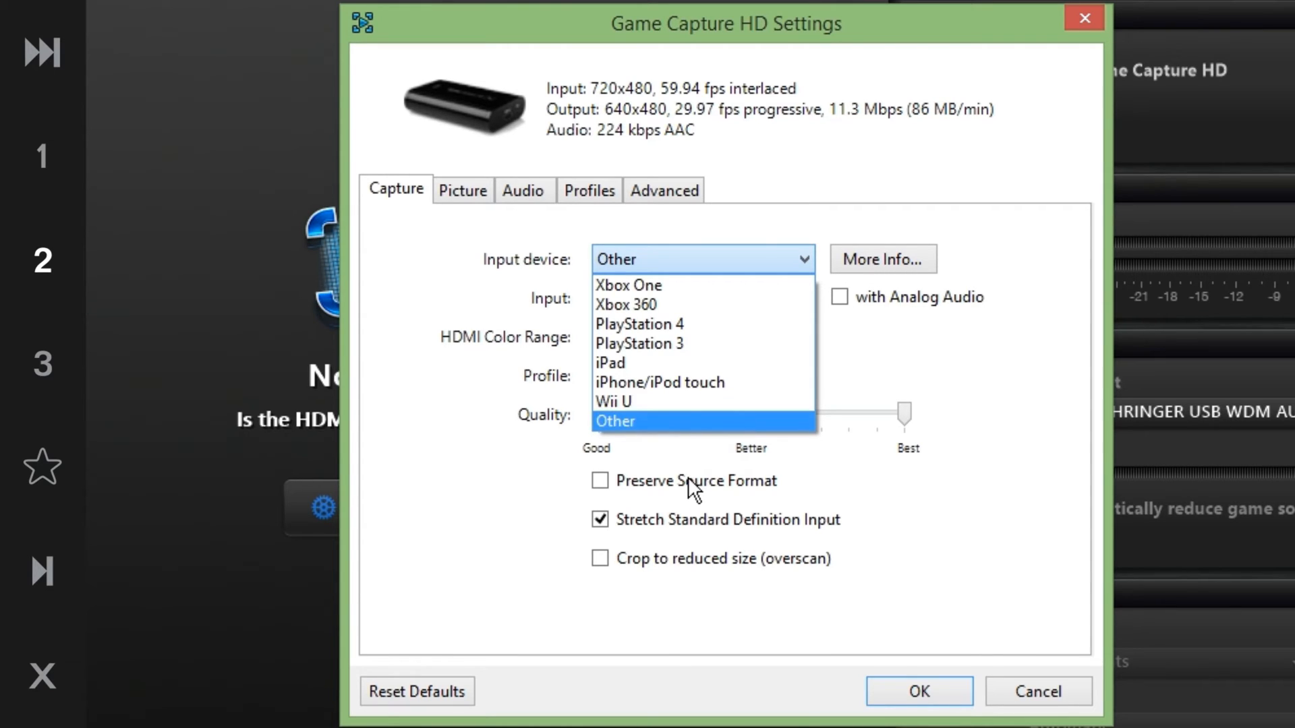
pyautogui.click(425, 306)
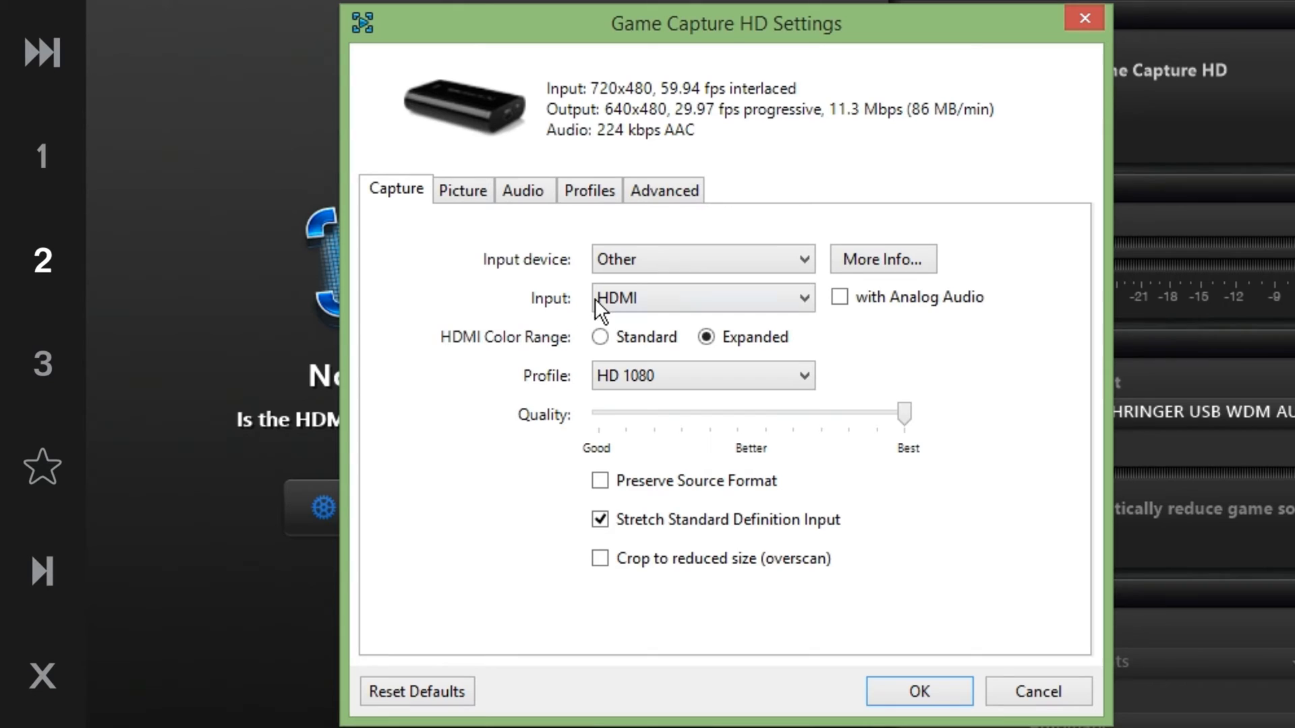
pyautogui.click(767, 259)
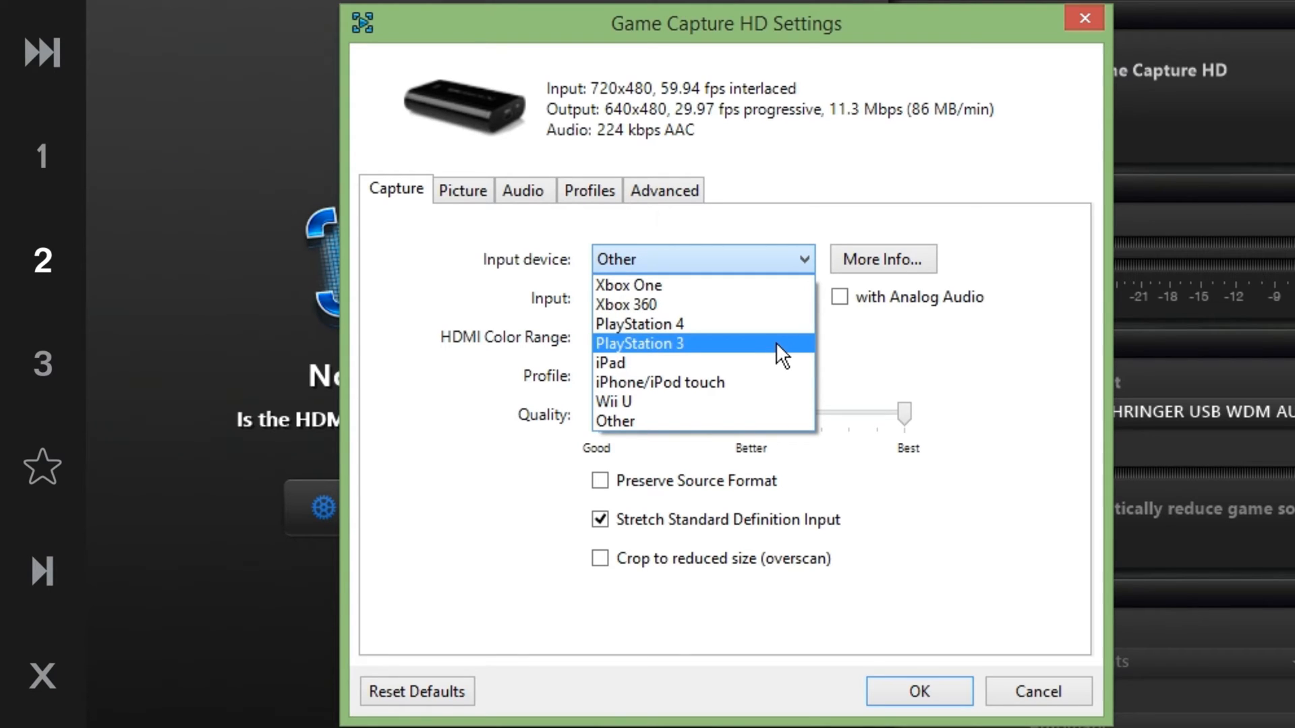
pyautogui.click(745, 421)
# Cycle the Input through HDMI, S-Video and Composite, dismissing the Composite Video Input tip
pyautogui.click(628, 303)
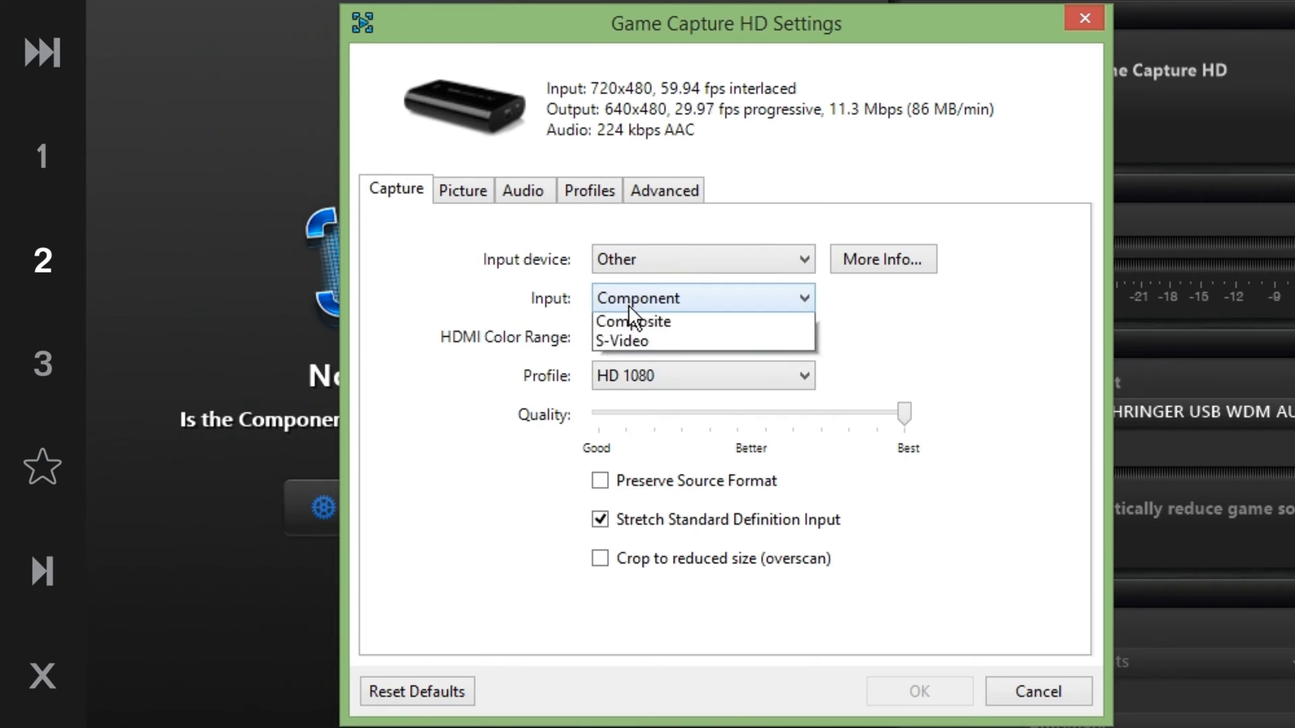
pyautogui.click(630, 314)
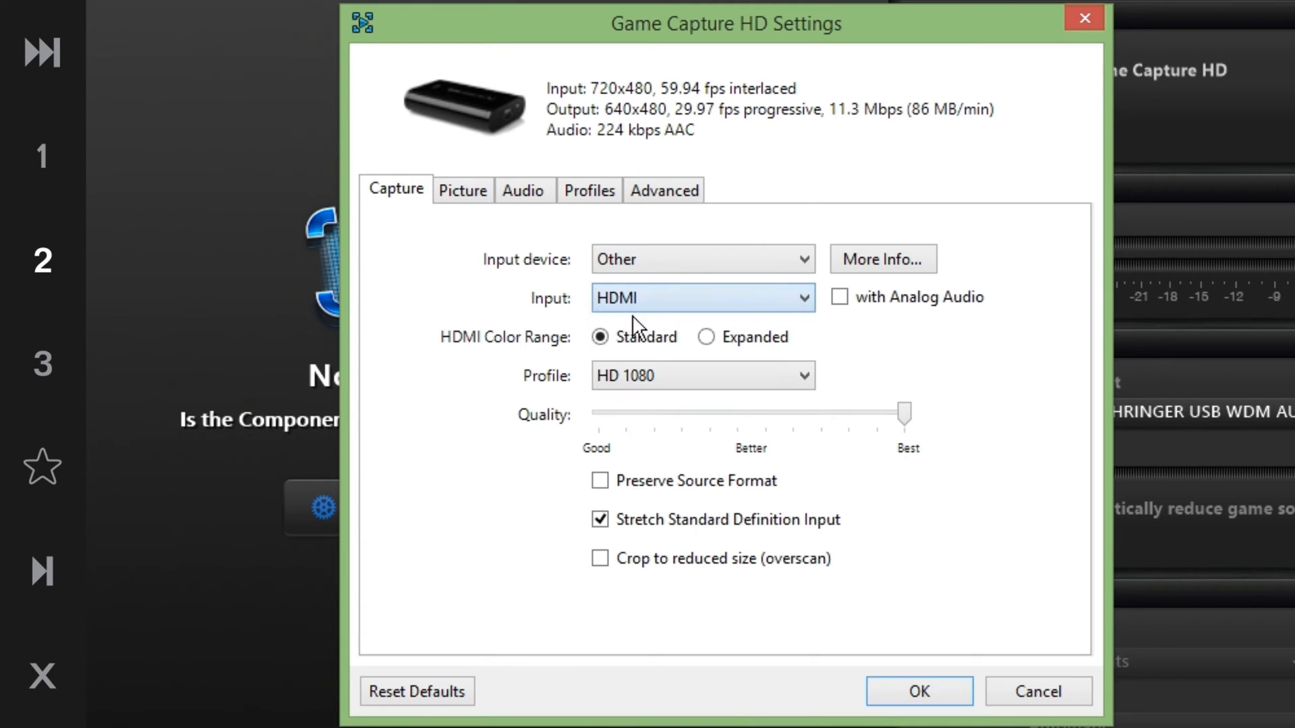
pyautogui.click(727, 298)
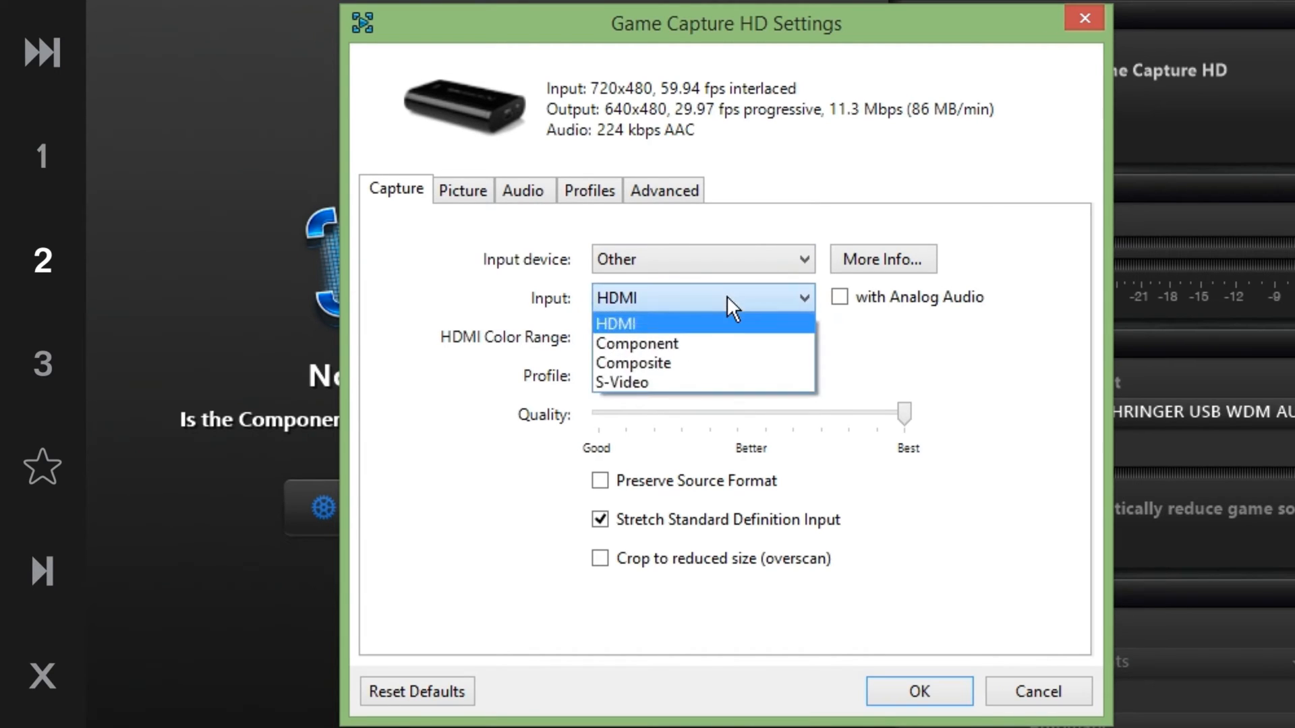
pyautogui.click(744, 376)
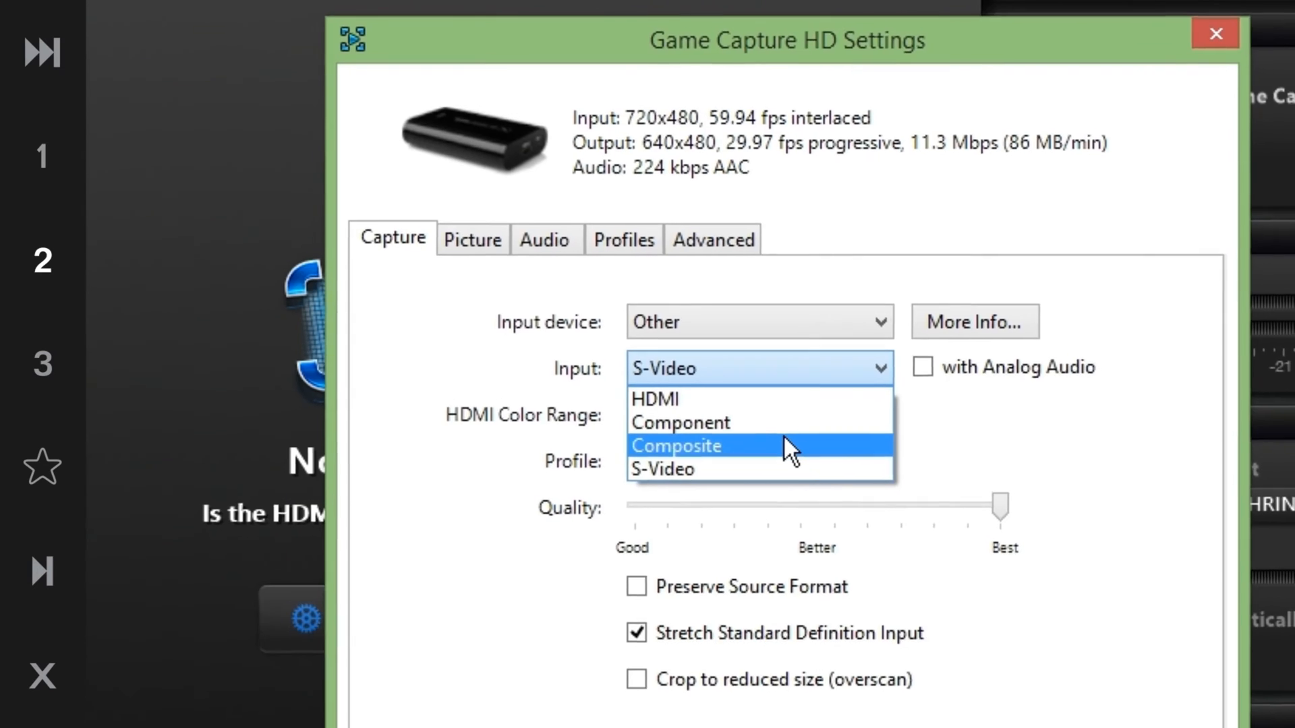
pyautogui.click(783, 442)
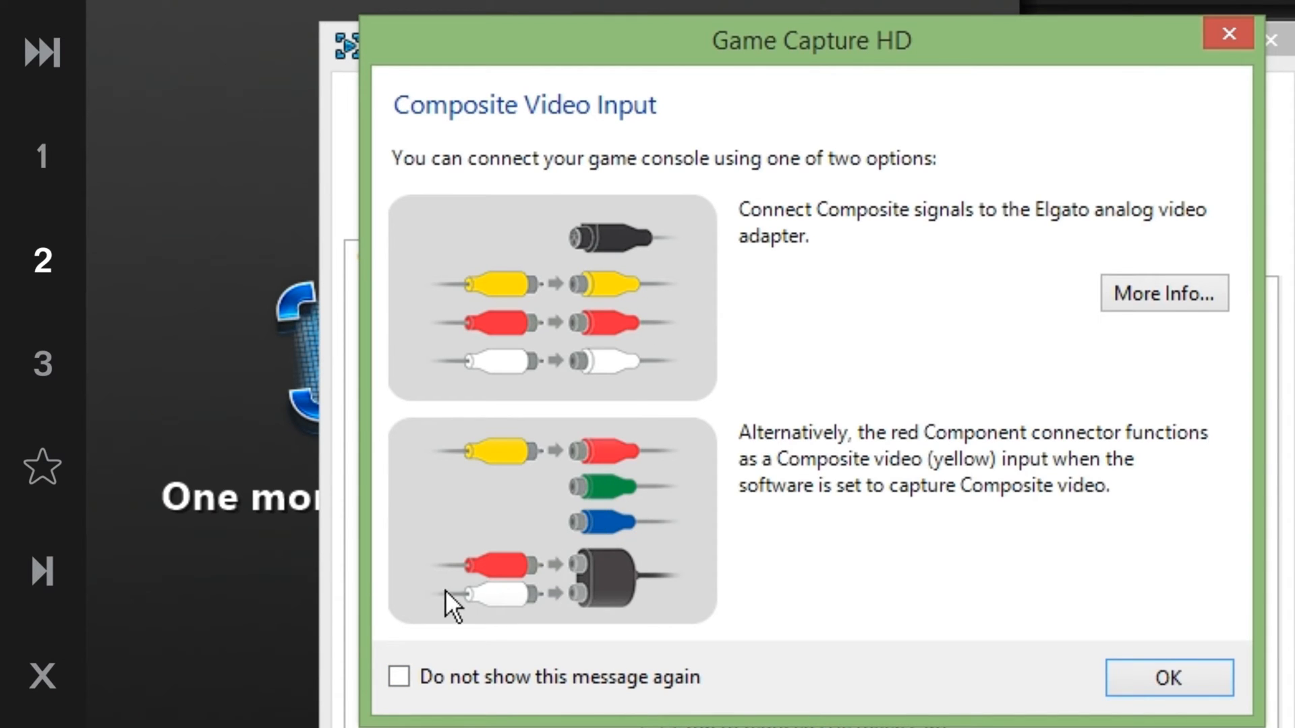
pyautogui.click(1153, 688)
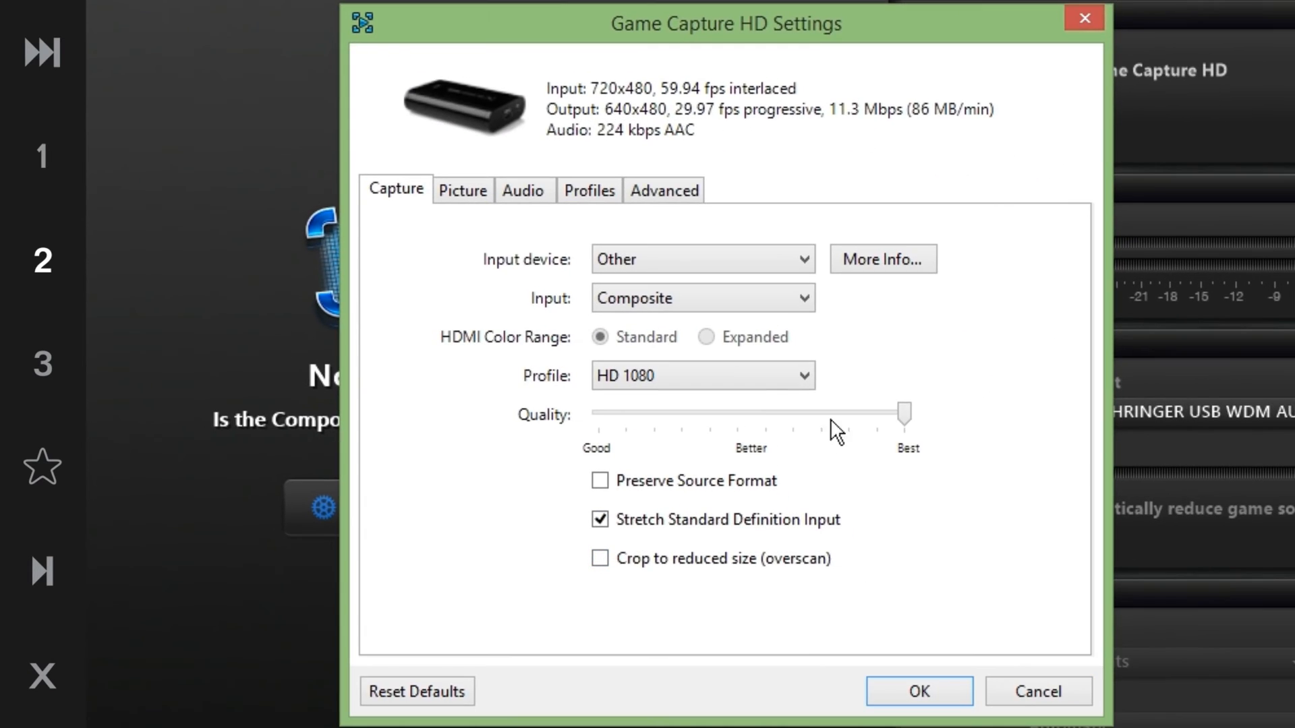
# Set the Input back to HDMI
pyautogui.click(688, 298)
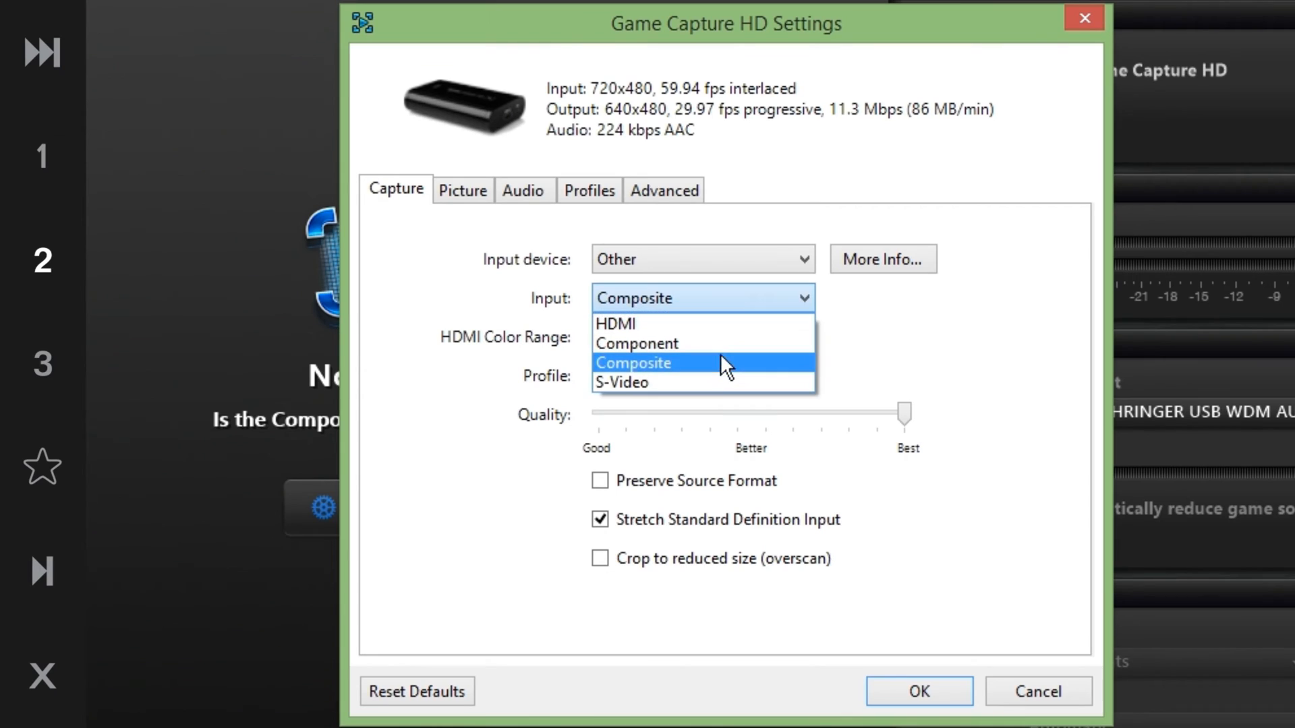
pyautogui.click(739, 324)
pyautogui.click(751, 338)
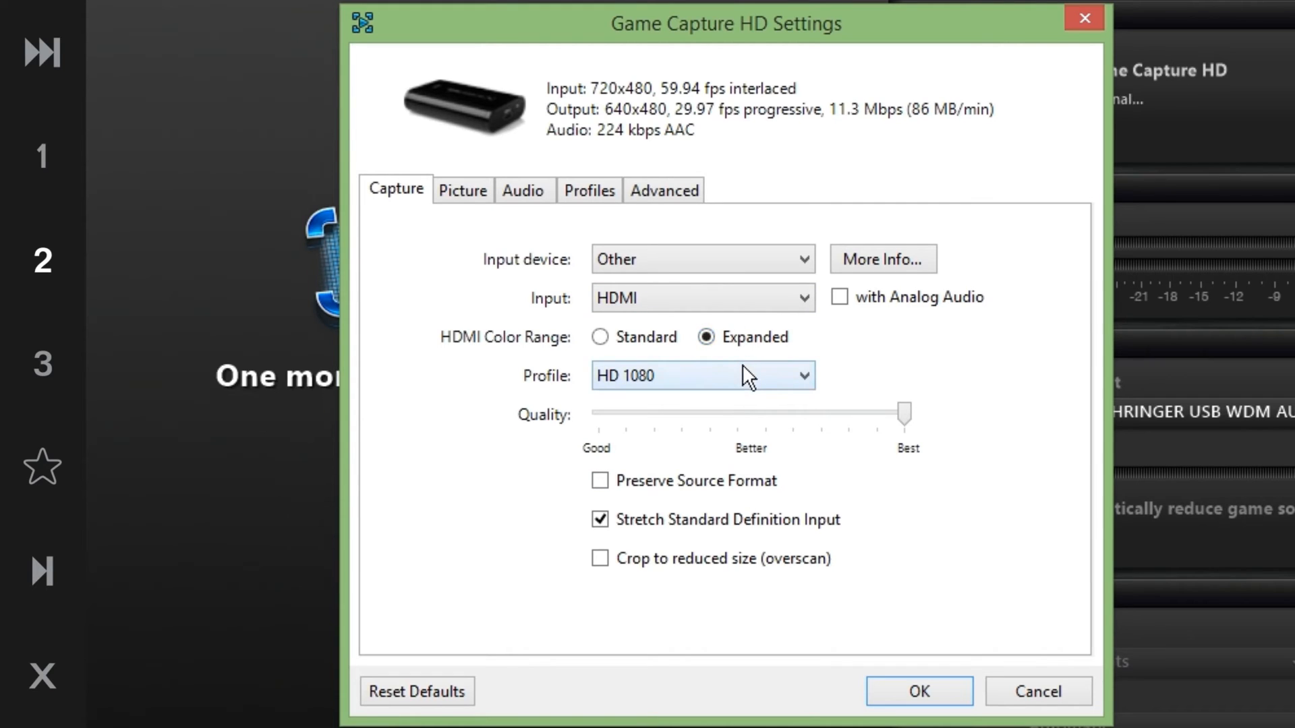
# Review the Profile options, keep HD 1080 selected, and apply the capture settings
pyautogui.click(742, 363)
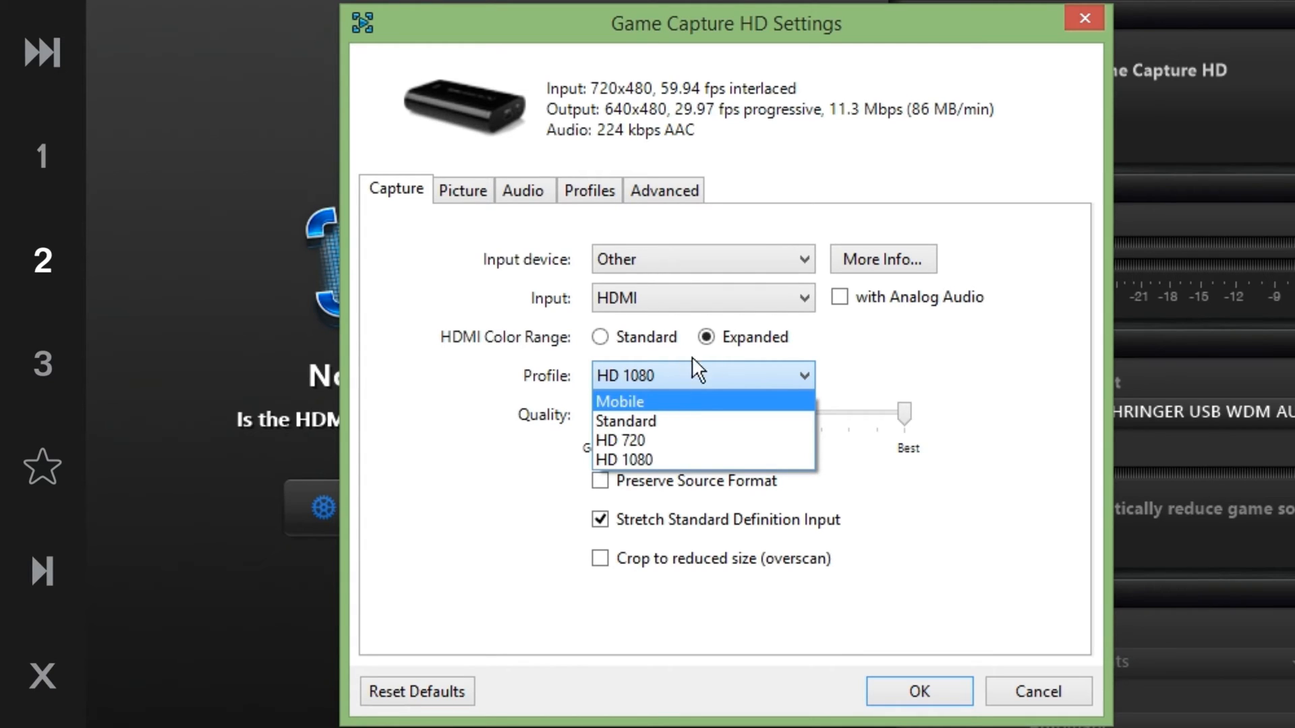
pyautogui.click(770, 370)
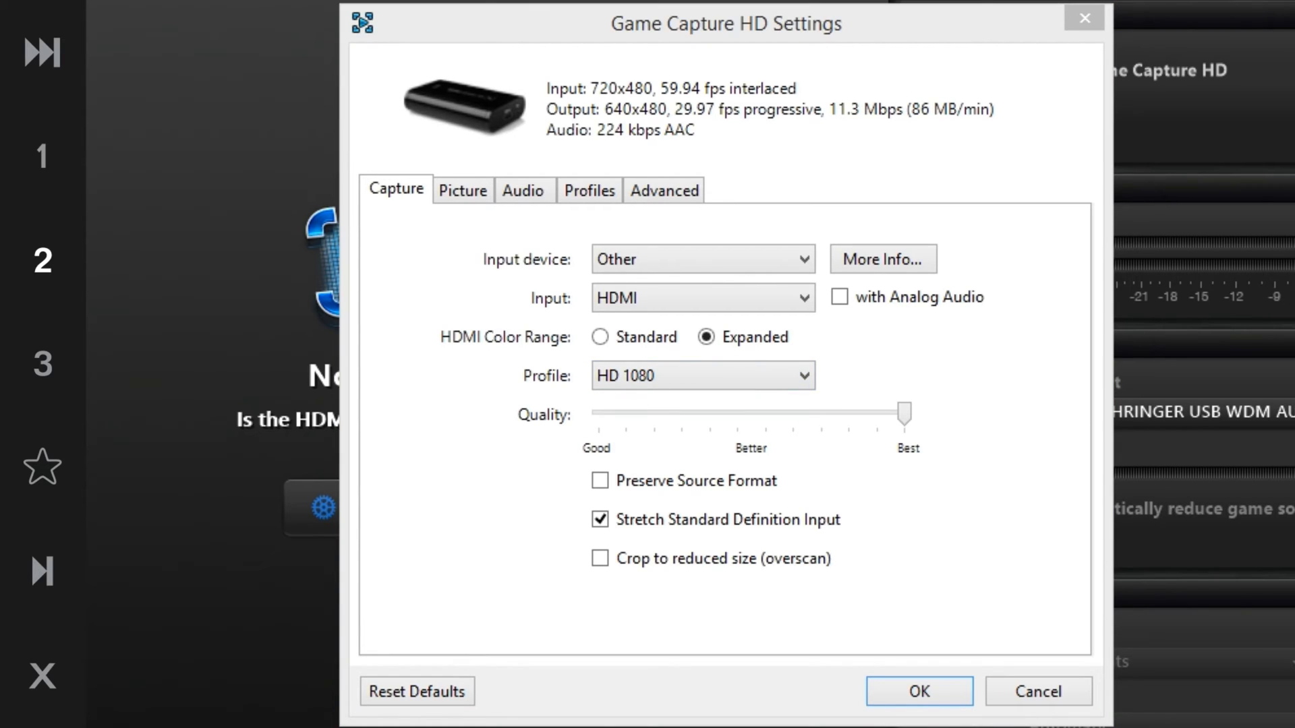
pyautogui.click(791, 393)
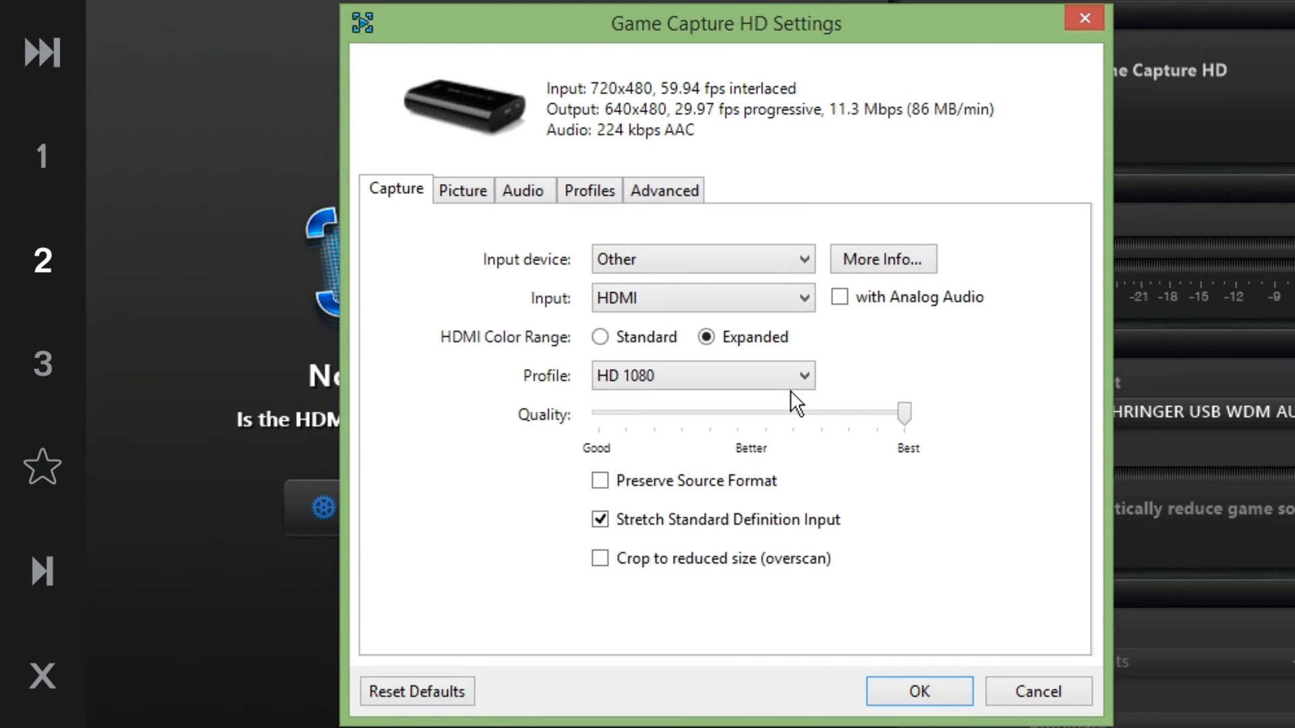
pyautogui.click(750, 368)
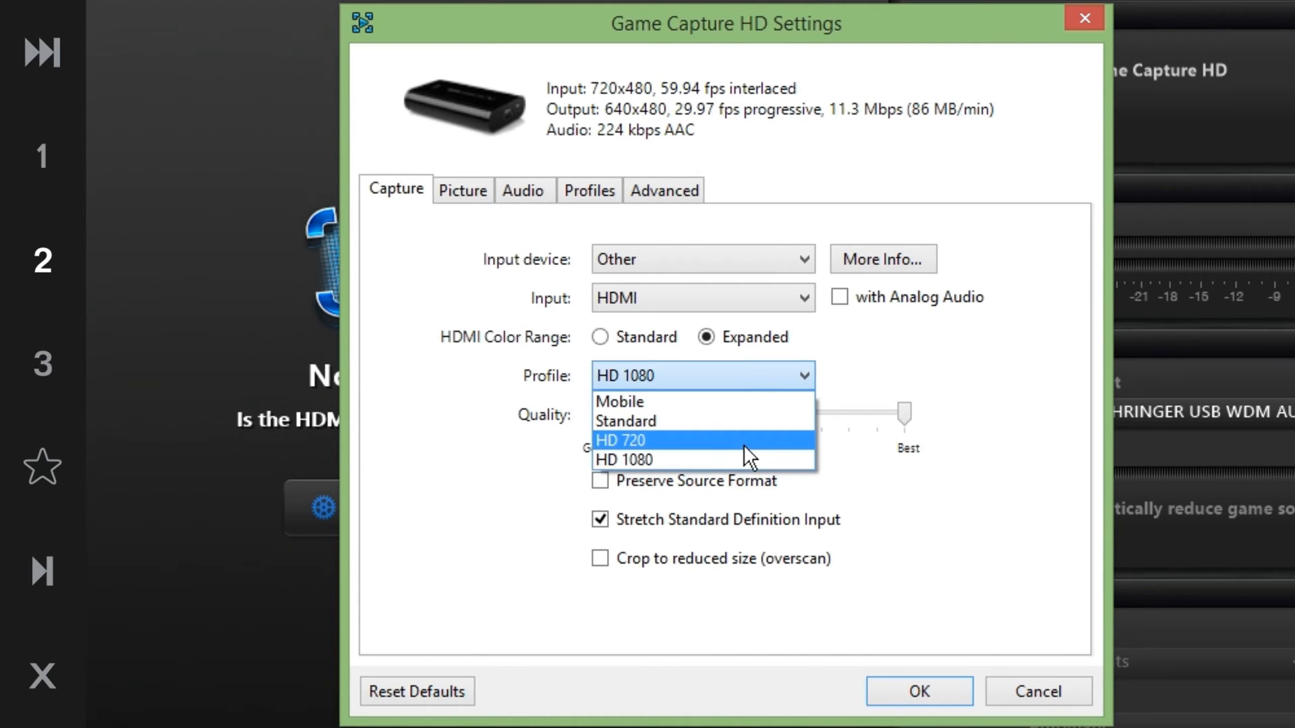
pyautogui.click(847, 388)
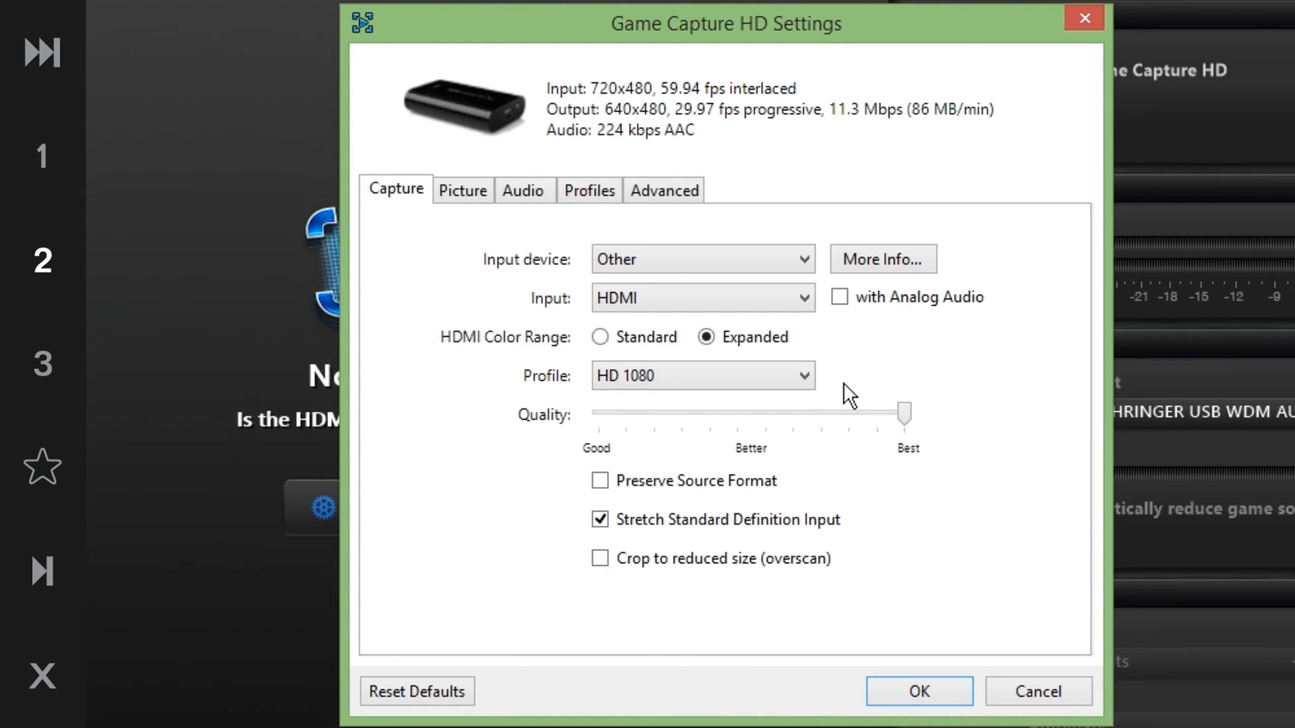
pyautogui.click(705, 368)
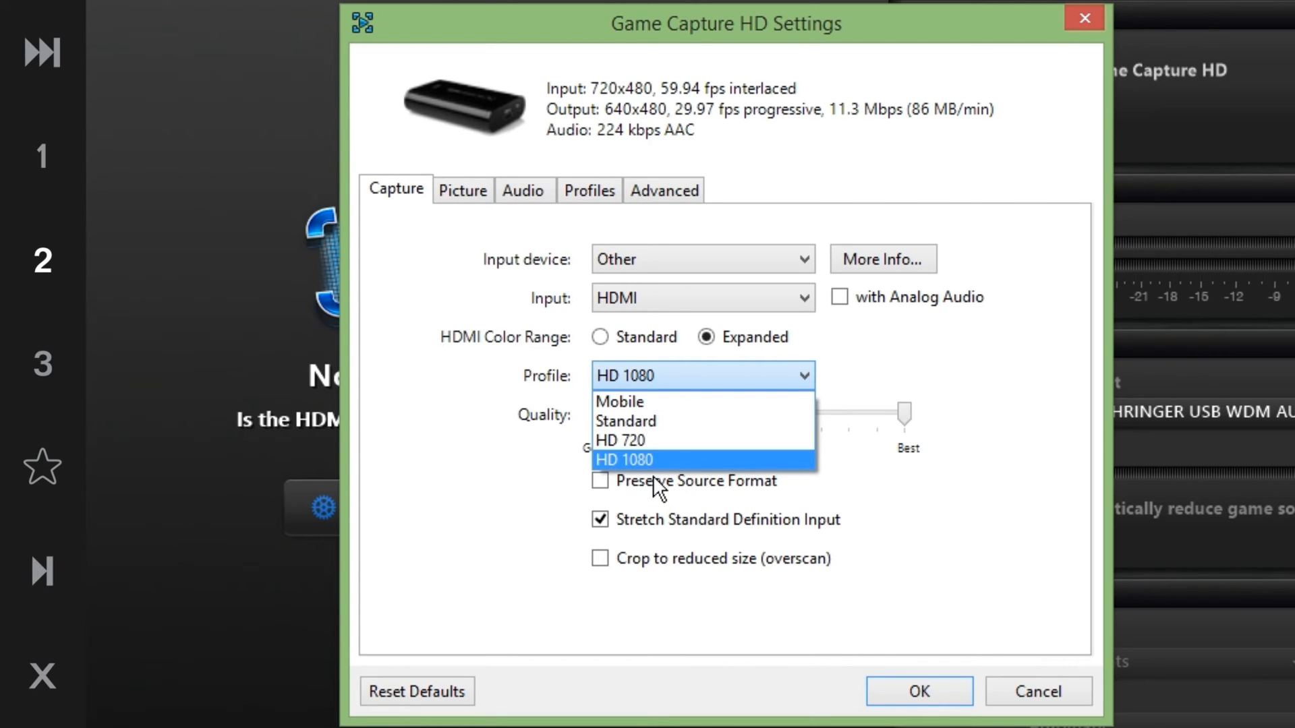
pyautogui.click(1, 476)
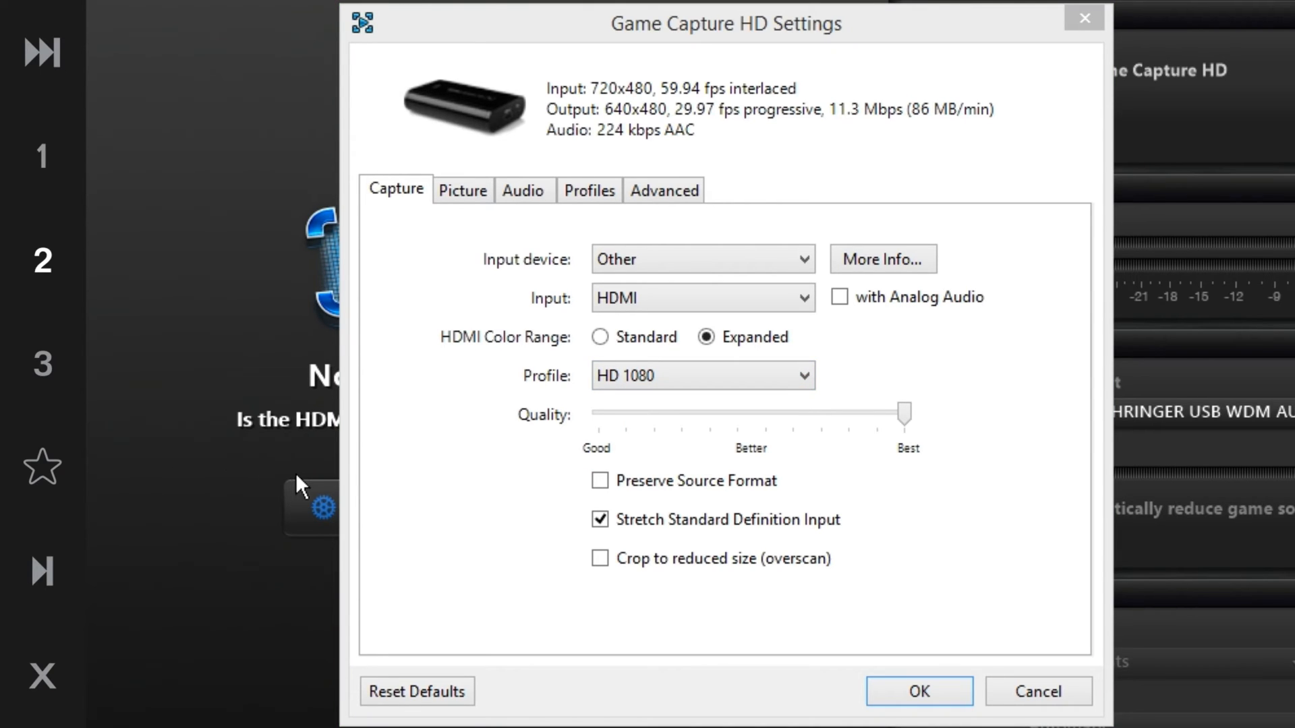
pyautogui.click(712, 387)
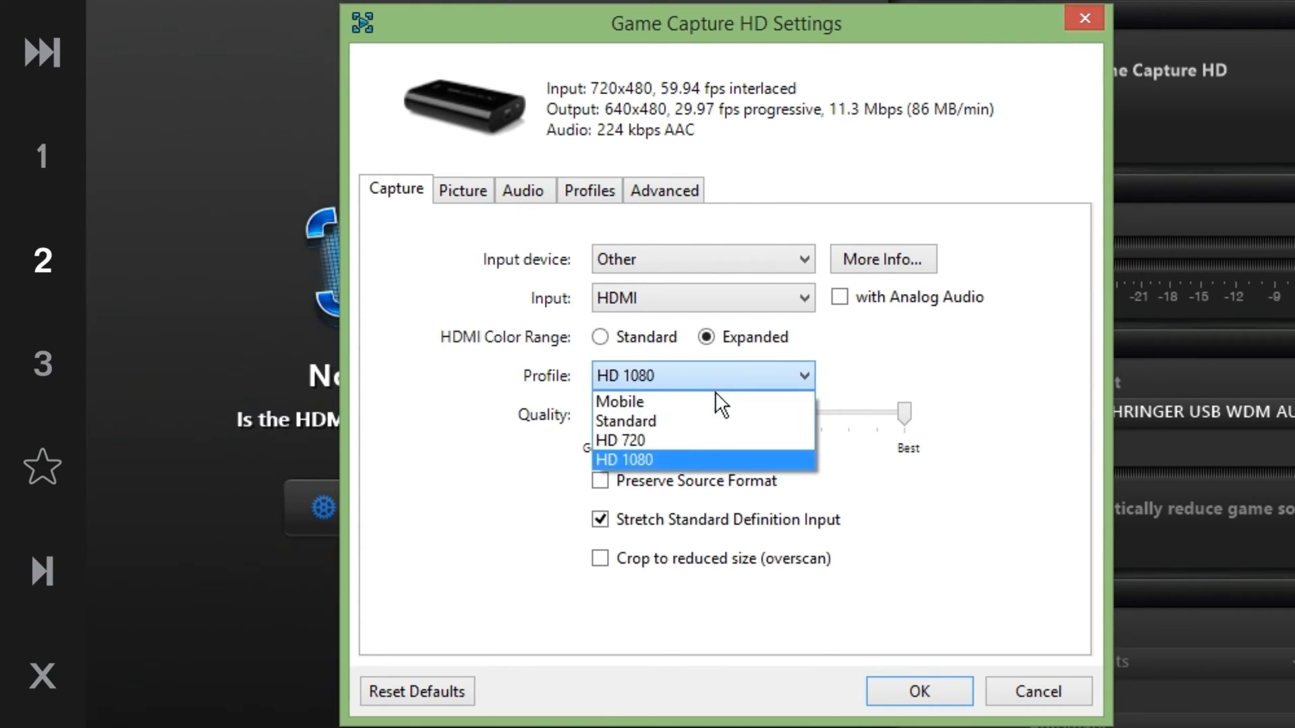
pyautogui.click(726, 451)
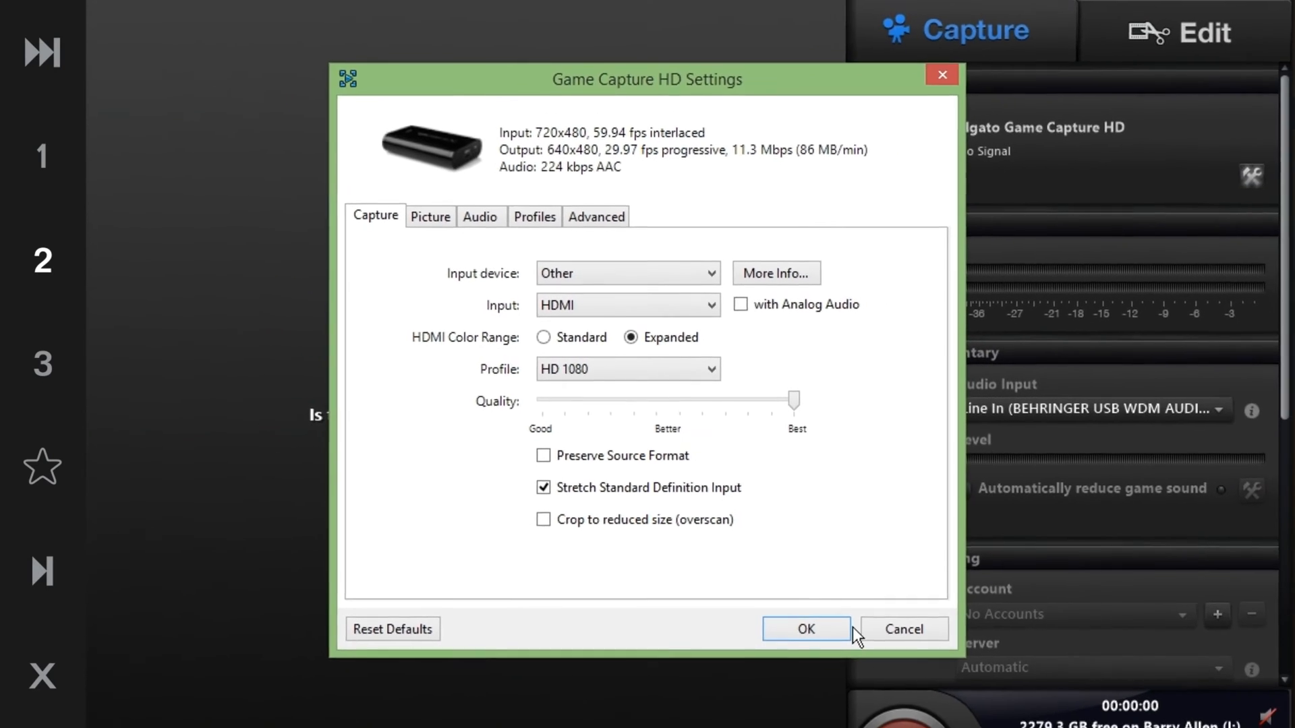
pyautogui.click(809, 629)
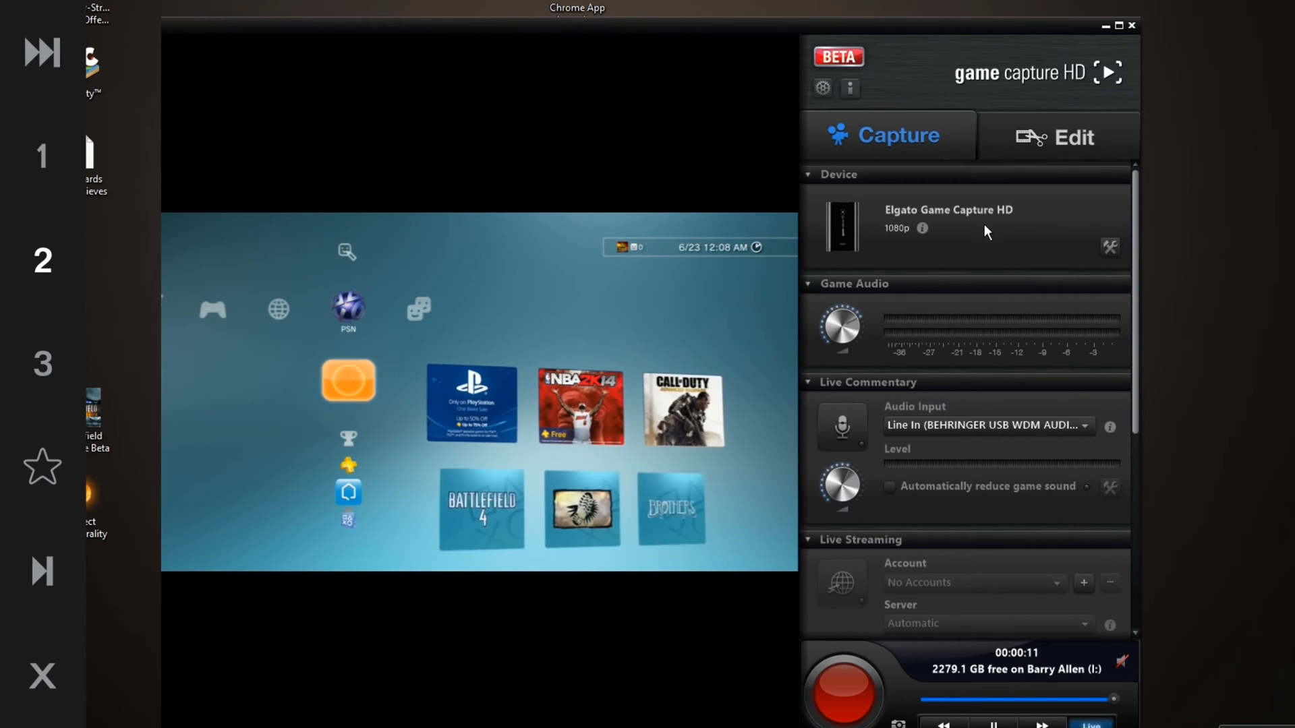
# Reopen the capture device settings and enable Crop to reduced size (overscan)
pyautogui.moveTo(921, 229)
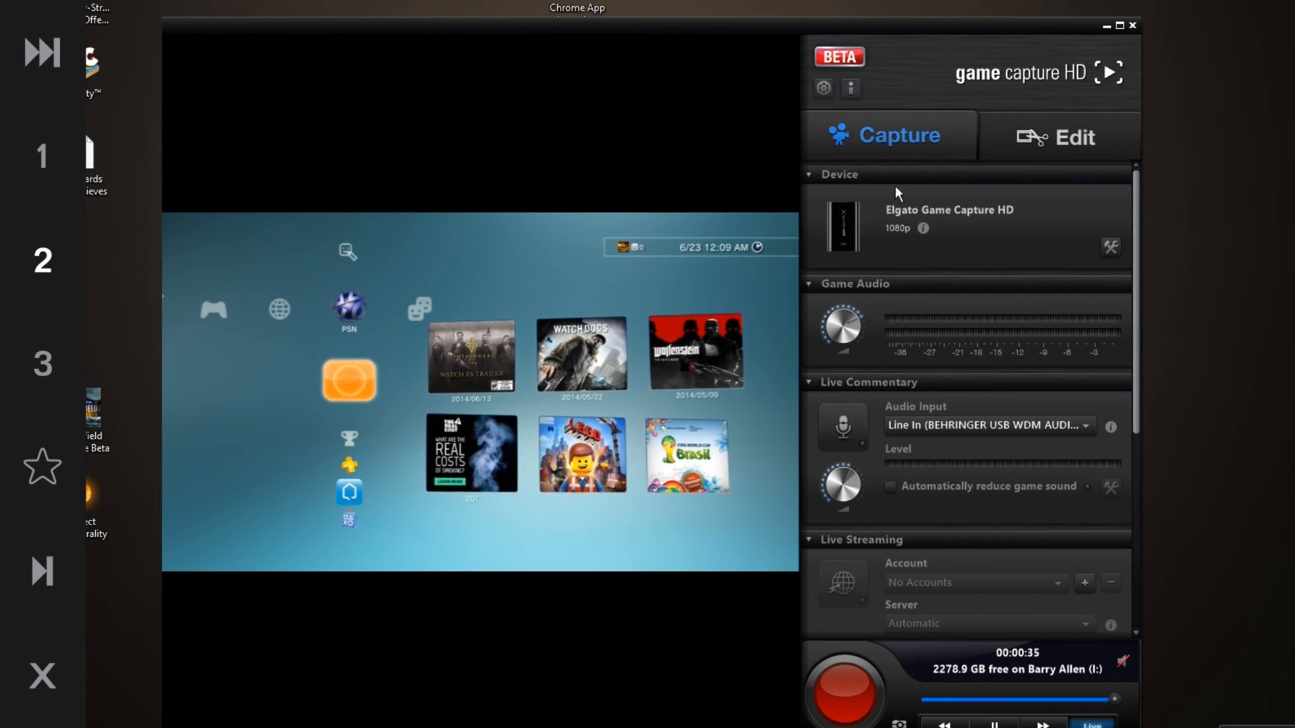
pyautogui.click(1109, 246)
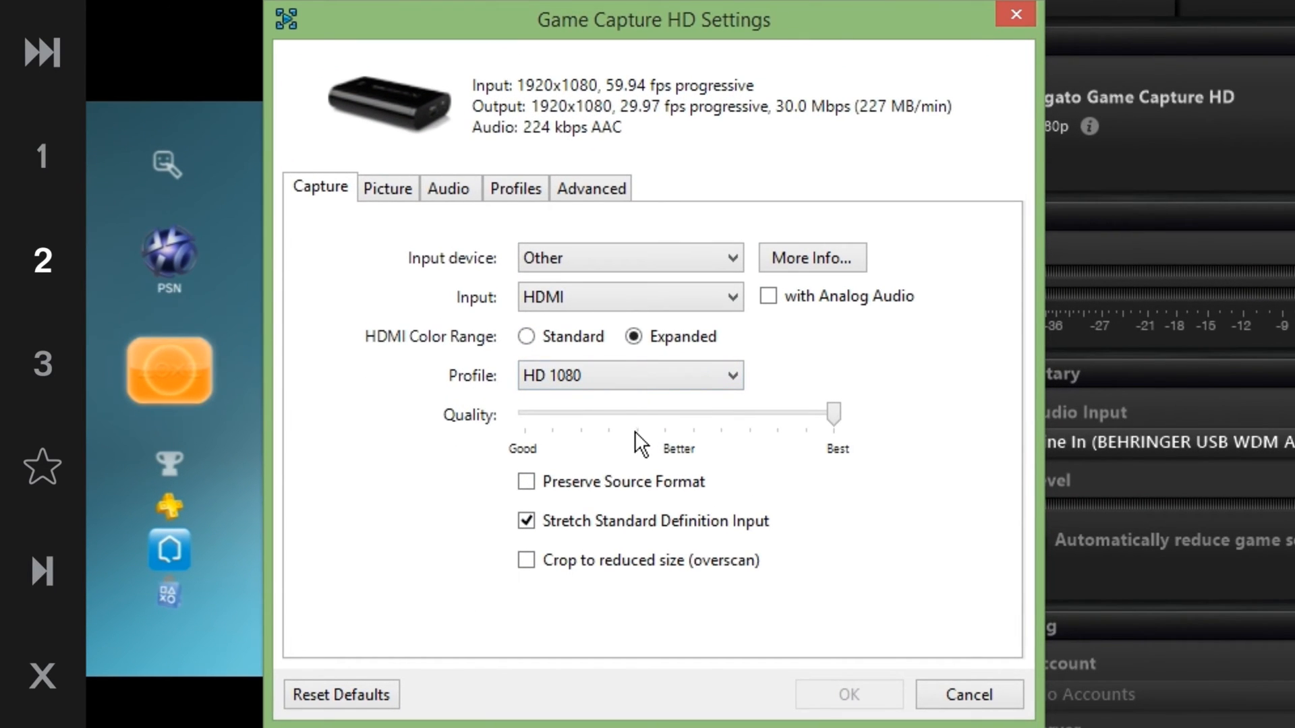
pyautogui.moveTo(600, 467)
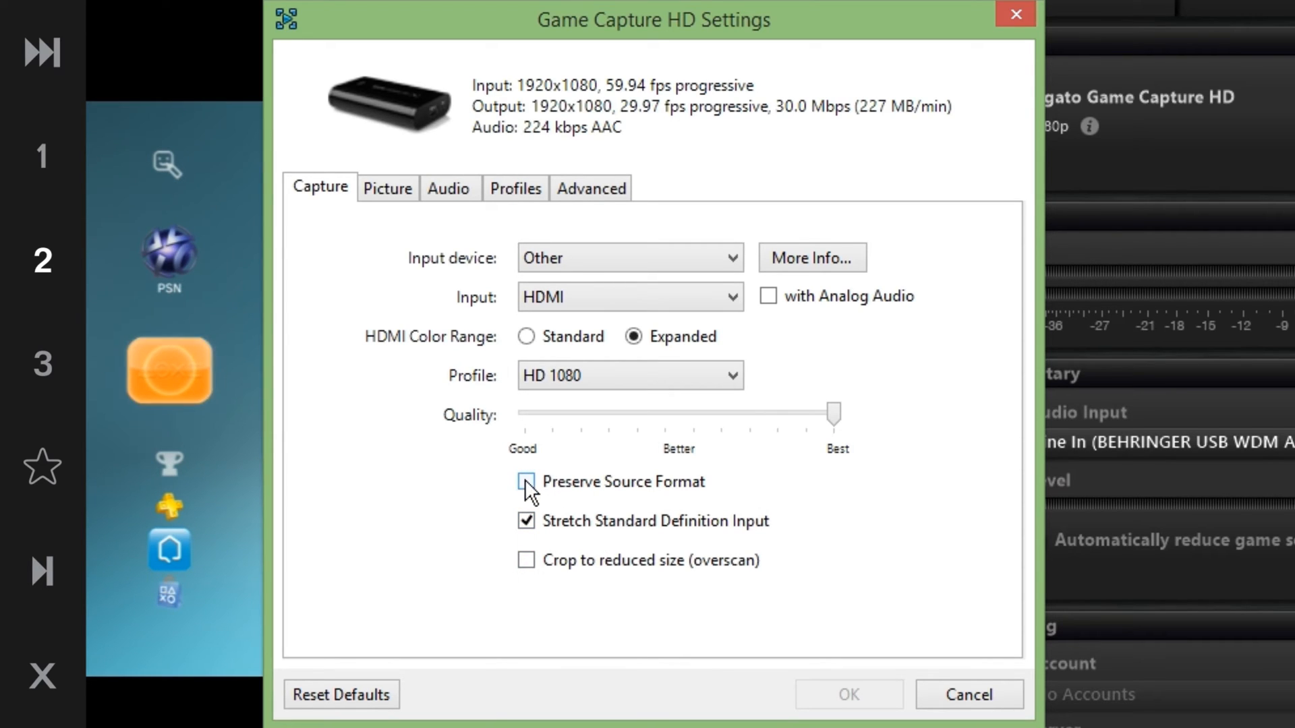
pyautogui.moveTo(525, 479)
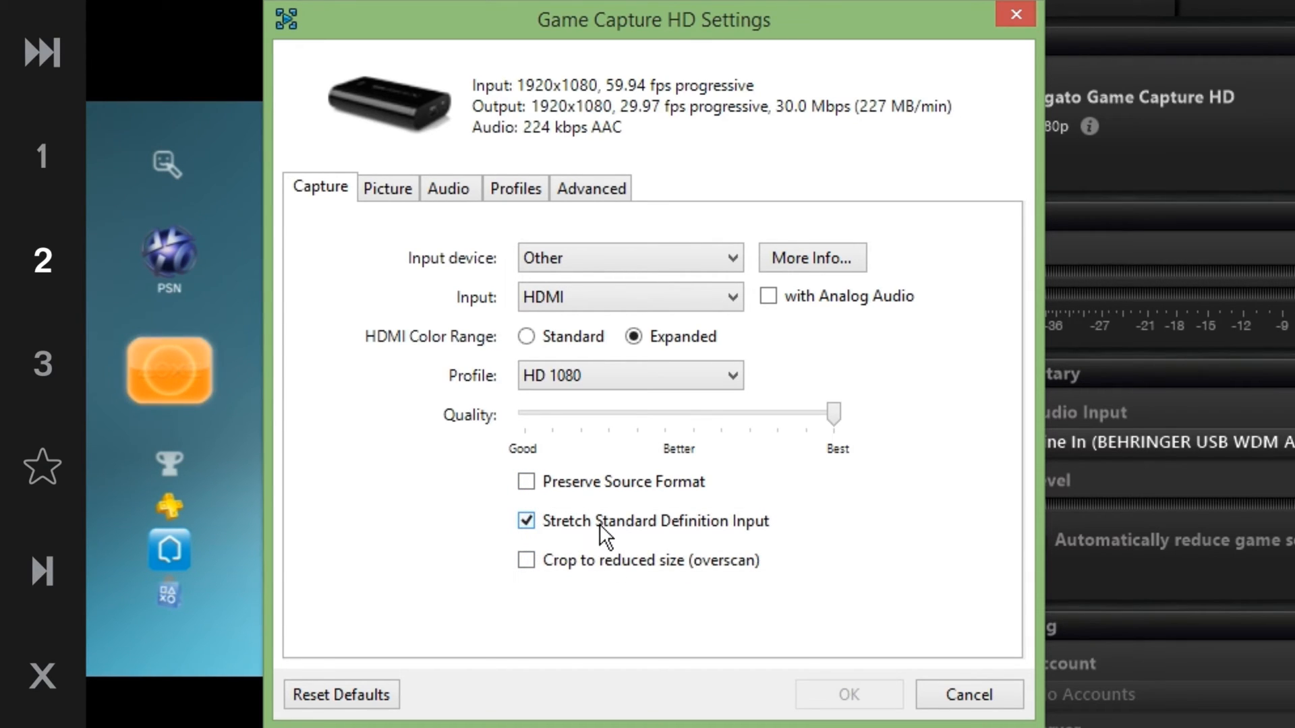
pyautogui.moveTo(596, 524)
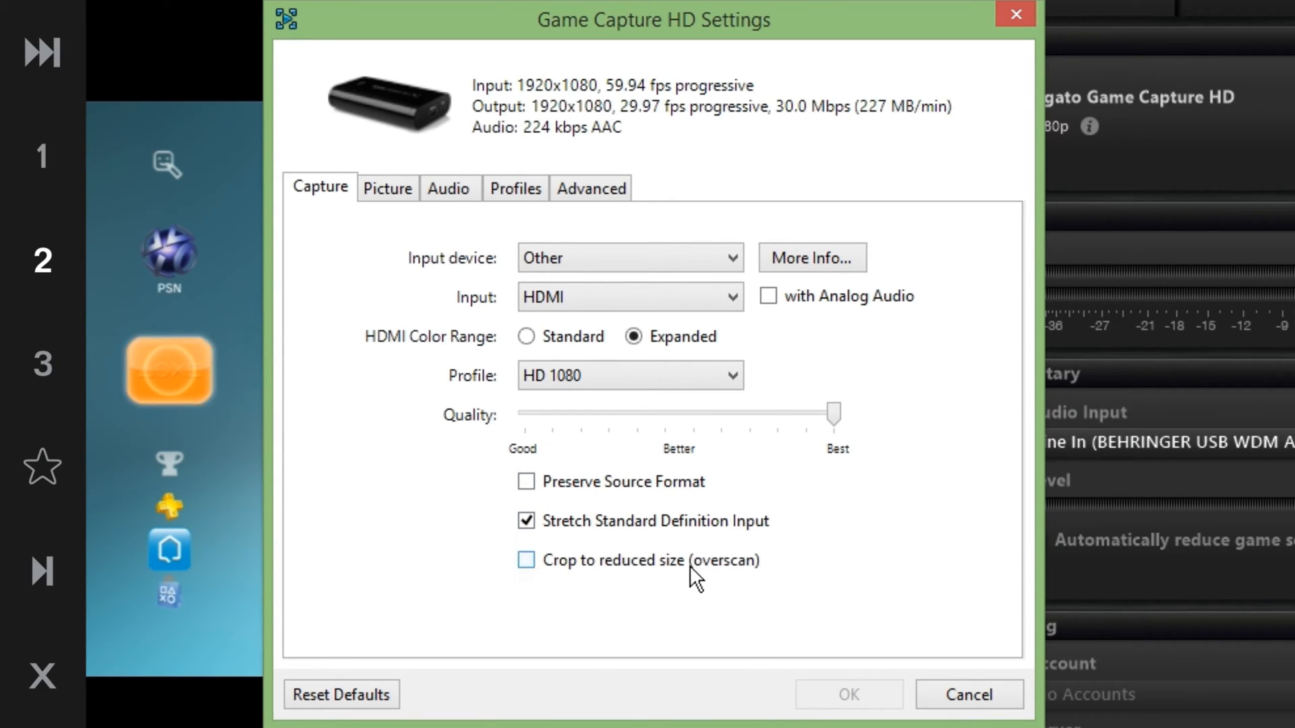
pyautogui.click(689, 565)
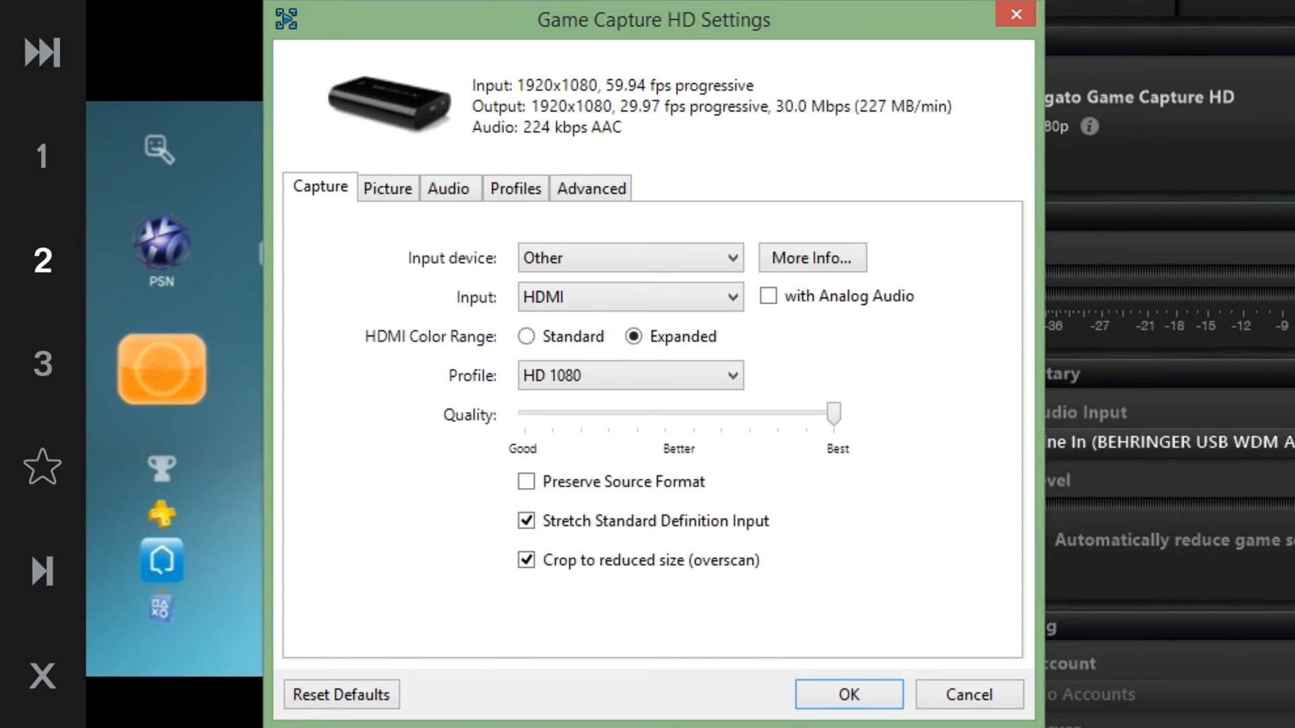
# Disable Crop to reduced size (overscan) and close the capture device settings
pyautogui.click(519, 564)
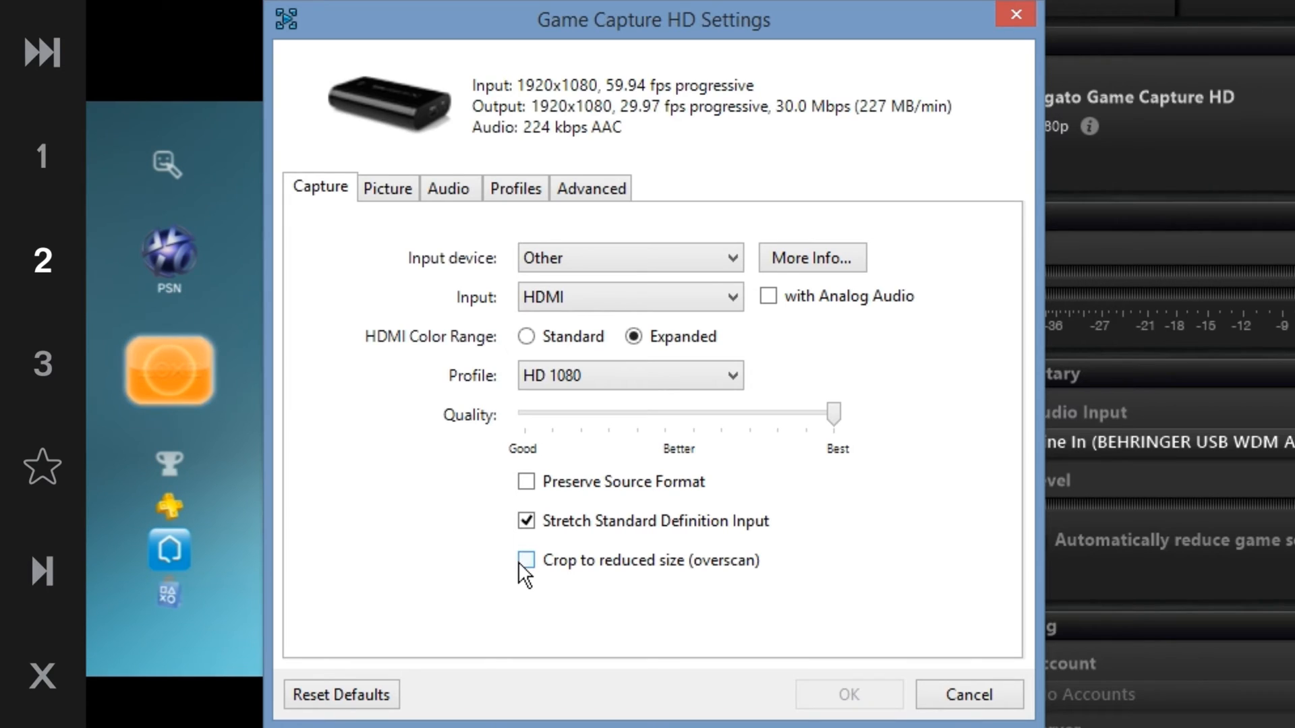
pyautogui.click(519, 561)
pyautogui.click(519, 561)
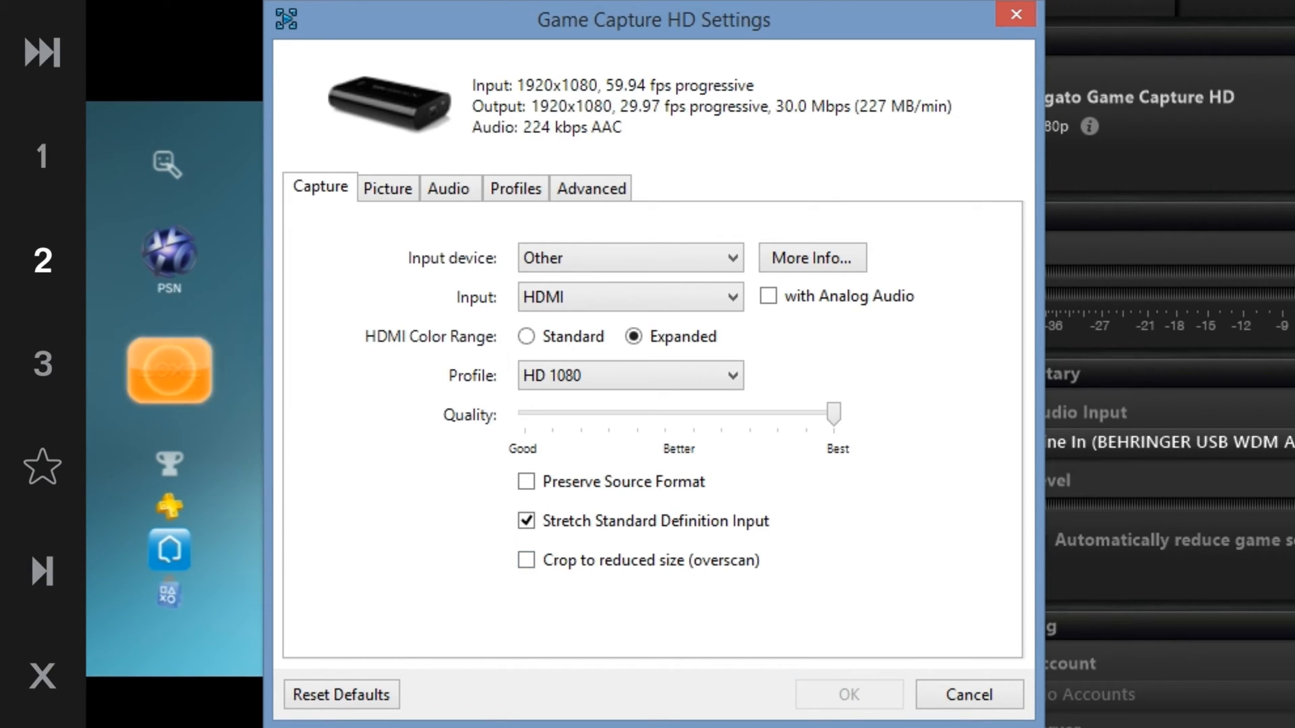
pyautogui.click(554, 562)
pyautogui.click(565, 567)
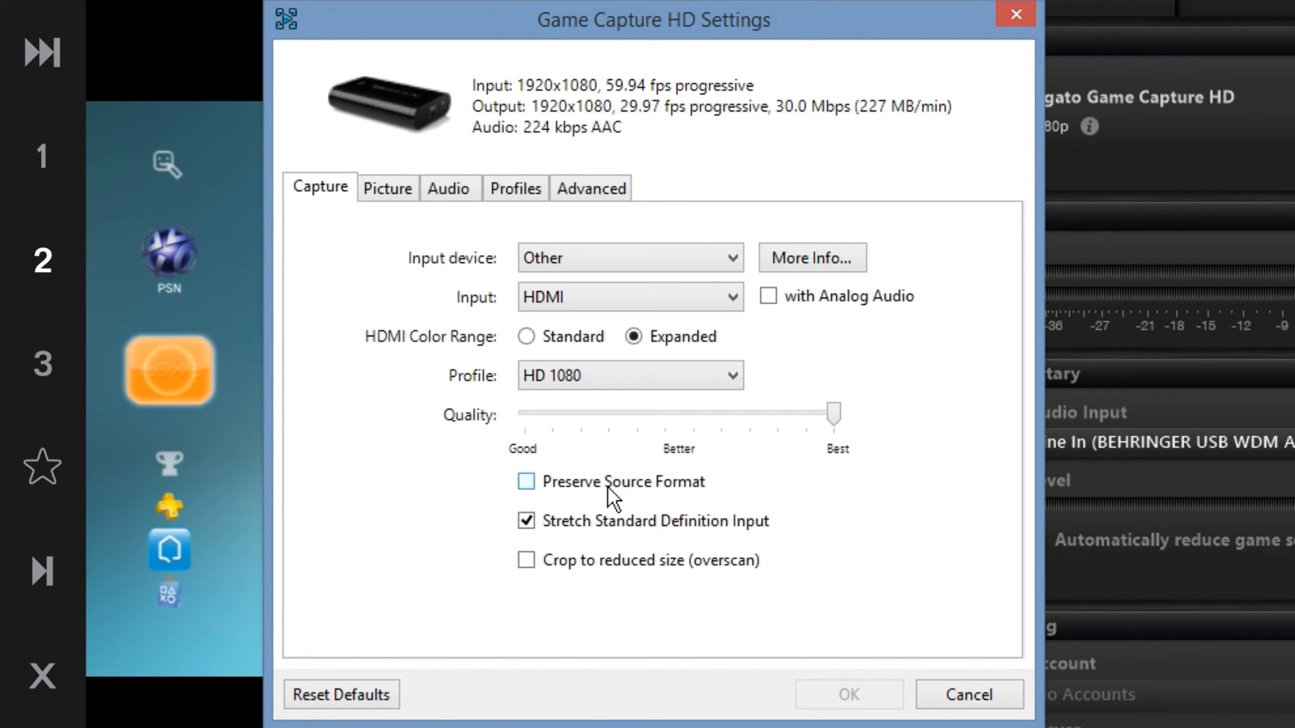
pyautogui.moveTo(607, 485)
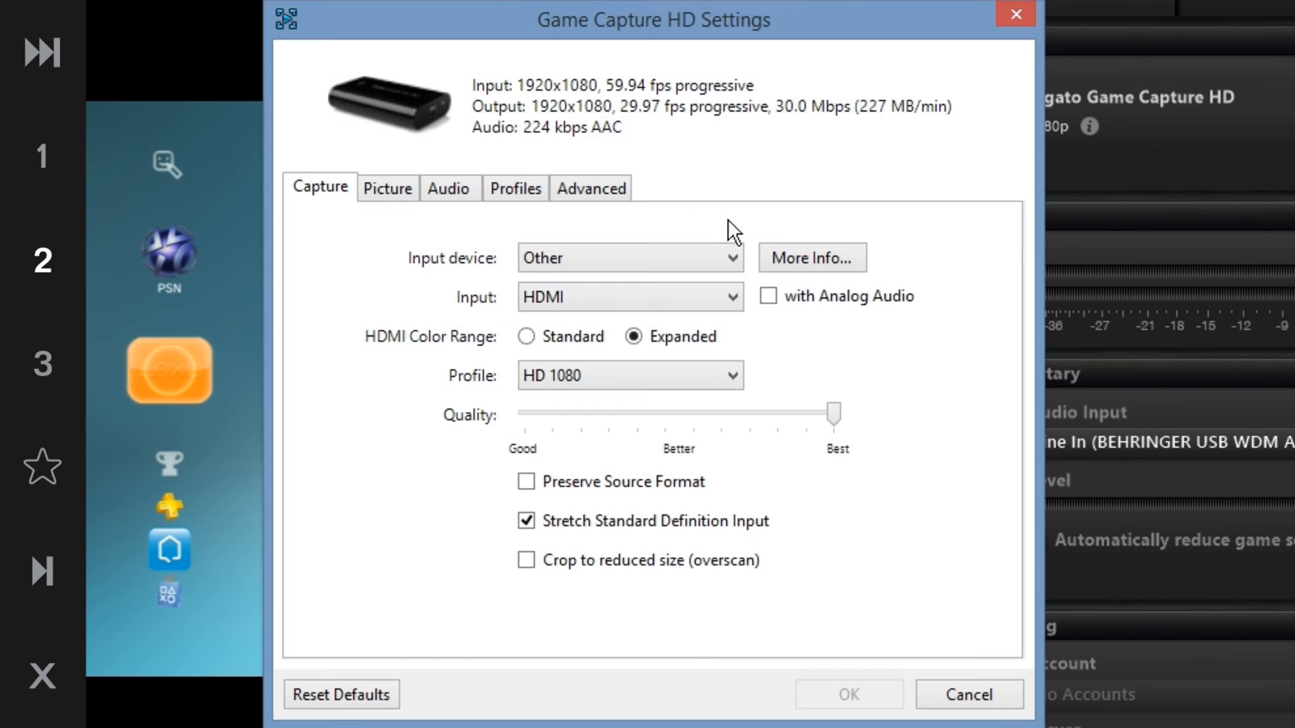
# Reopen the capture device settings, switch the Input to Component, and apply
pyautogui.click(649, 303)
pyautogui.click(657, 342)
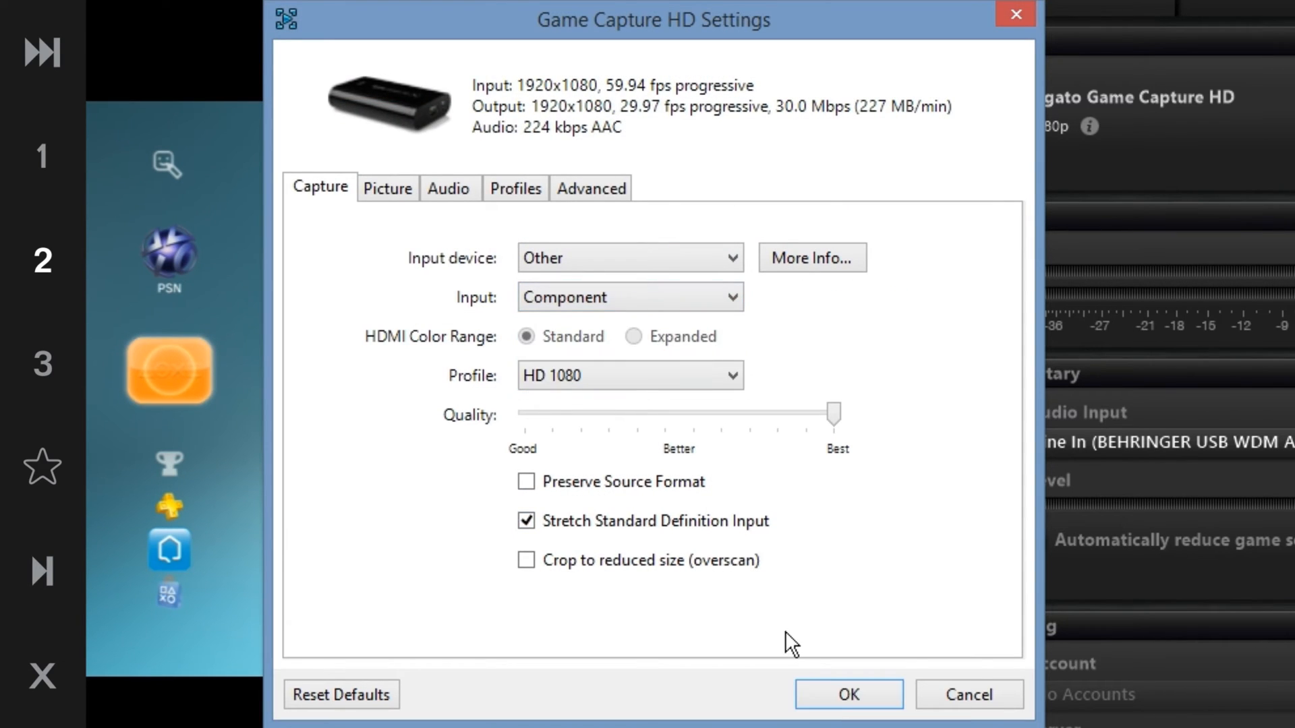
pyautogui.click(849, 695)
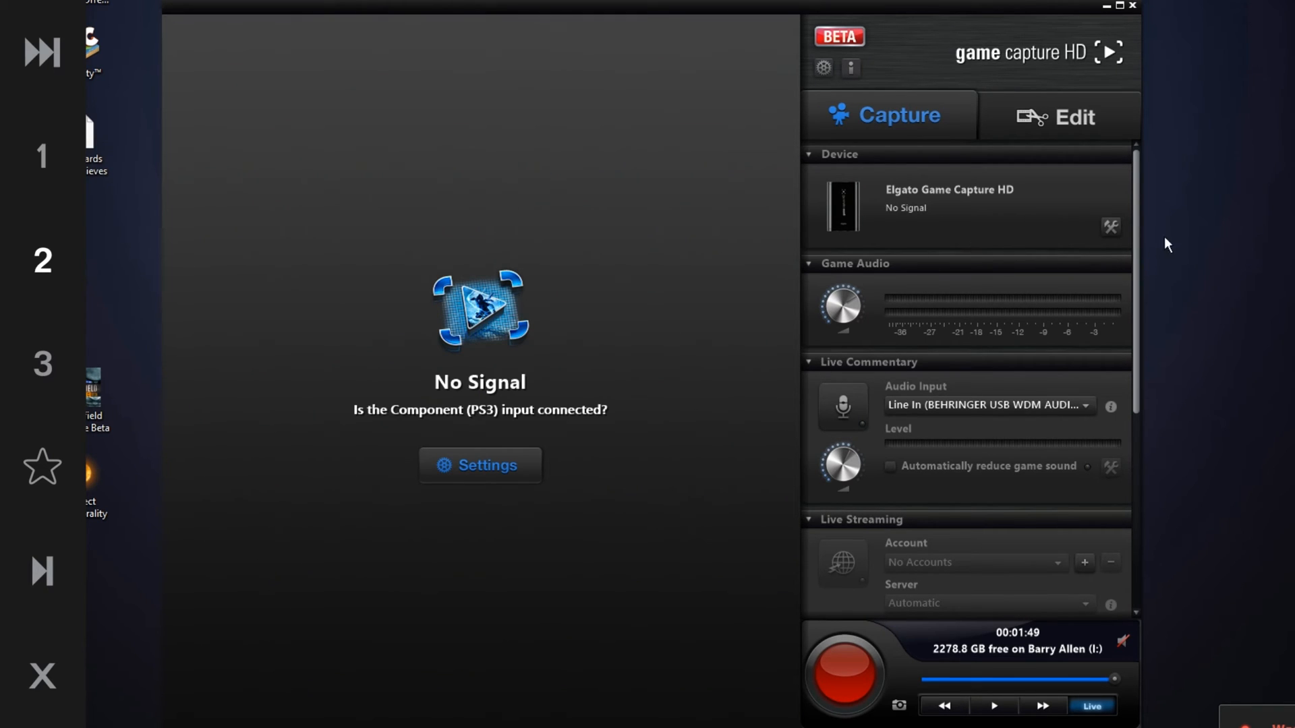
# Reopen the capture device settings, move the dialog aside, and toggle Preserve Source Format on and back off
pyautogui.click(1111, 226)
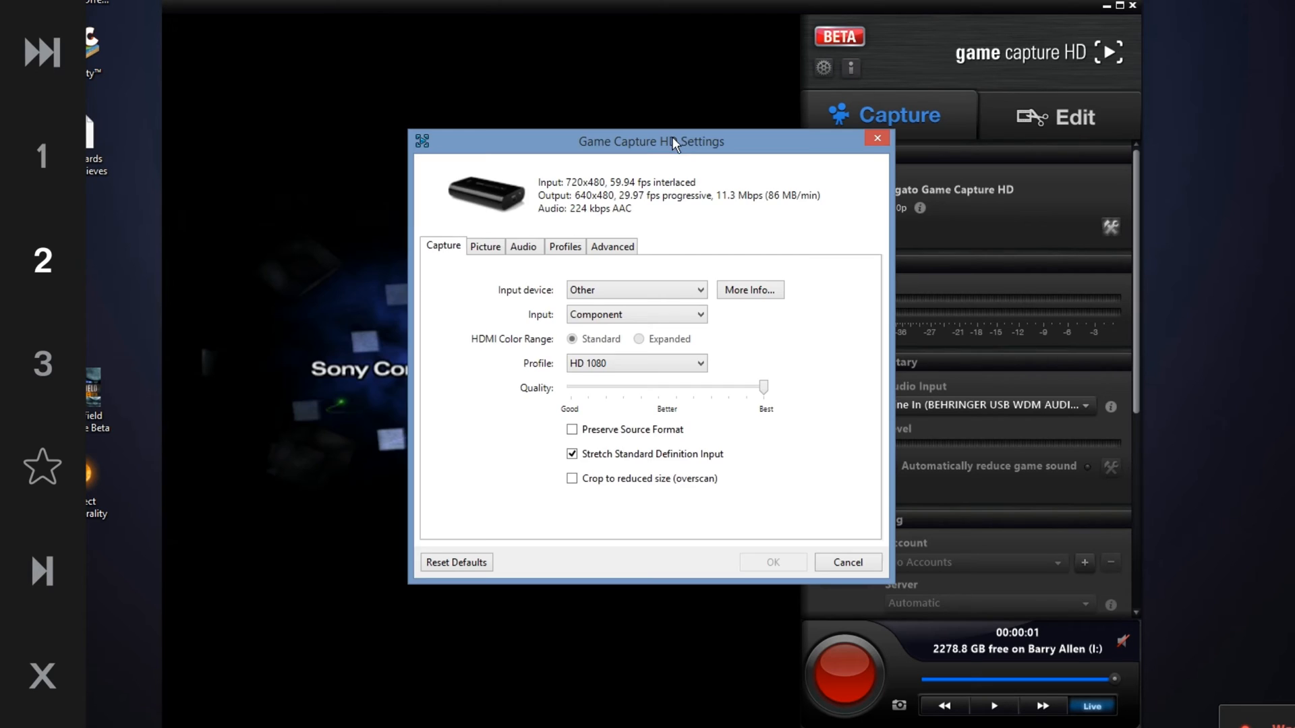
pyautogui.moveTo(669, 140); pyautogui.dragTo(760, 277)
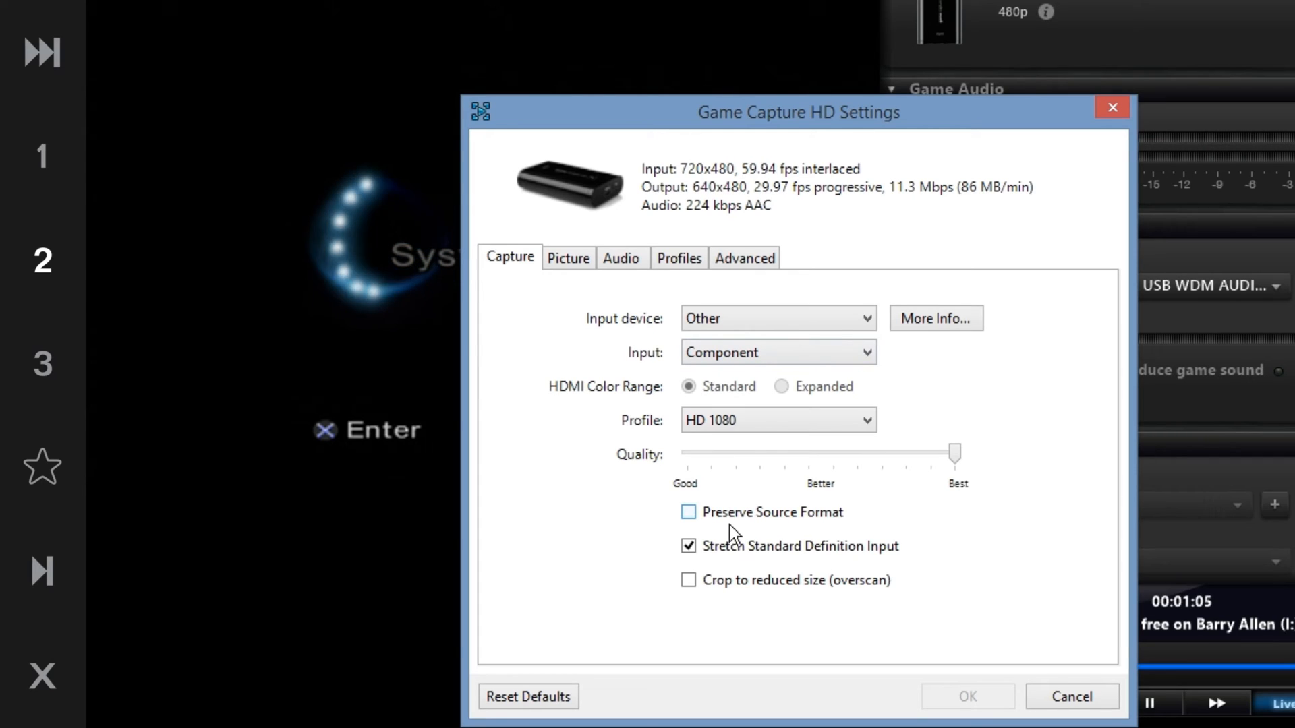
pyautogui.click(791, 512)
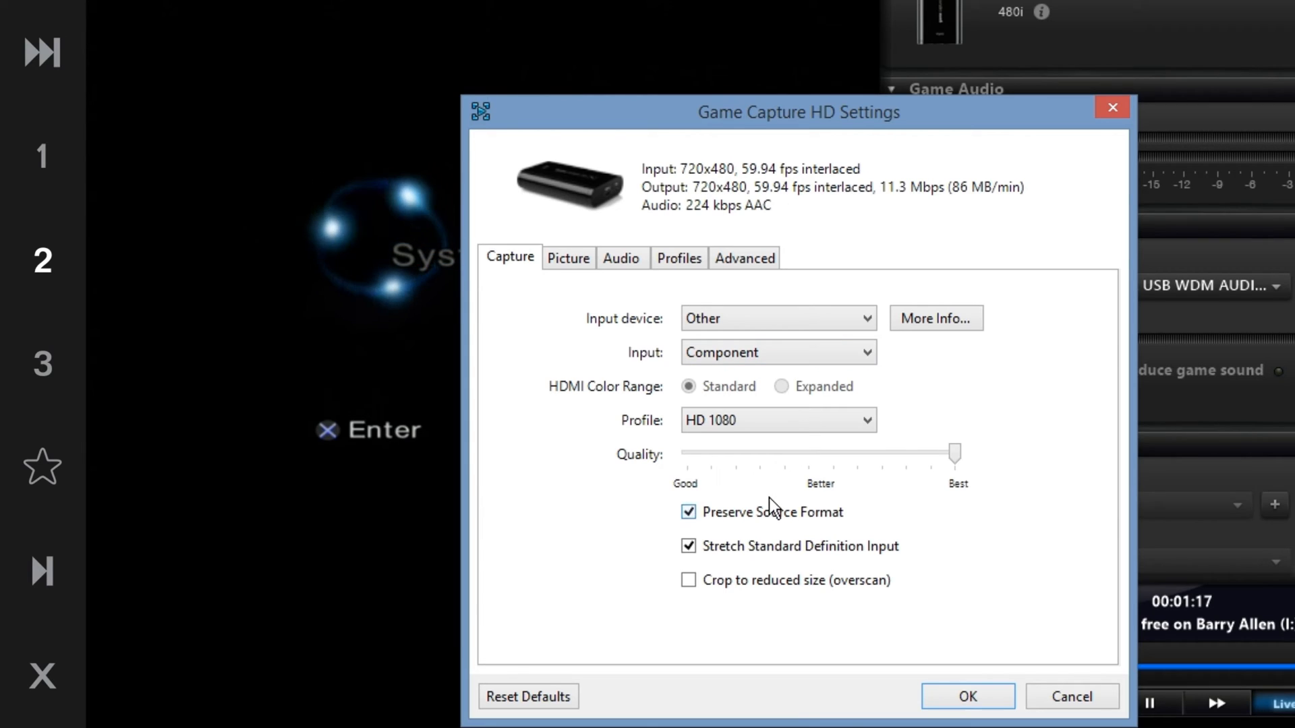
pyautogui.click(736, 511)
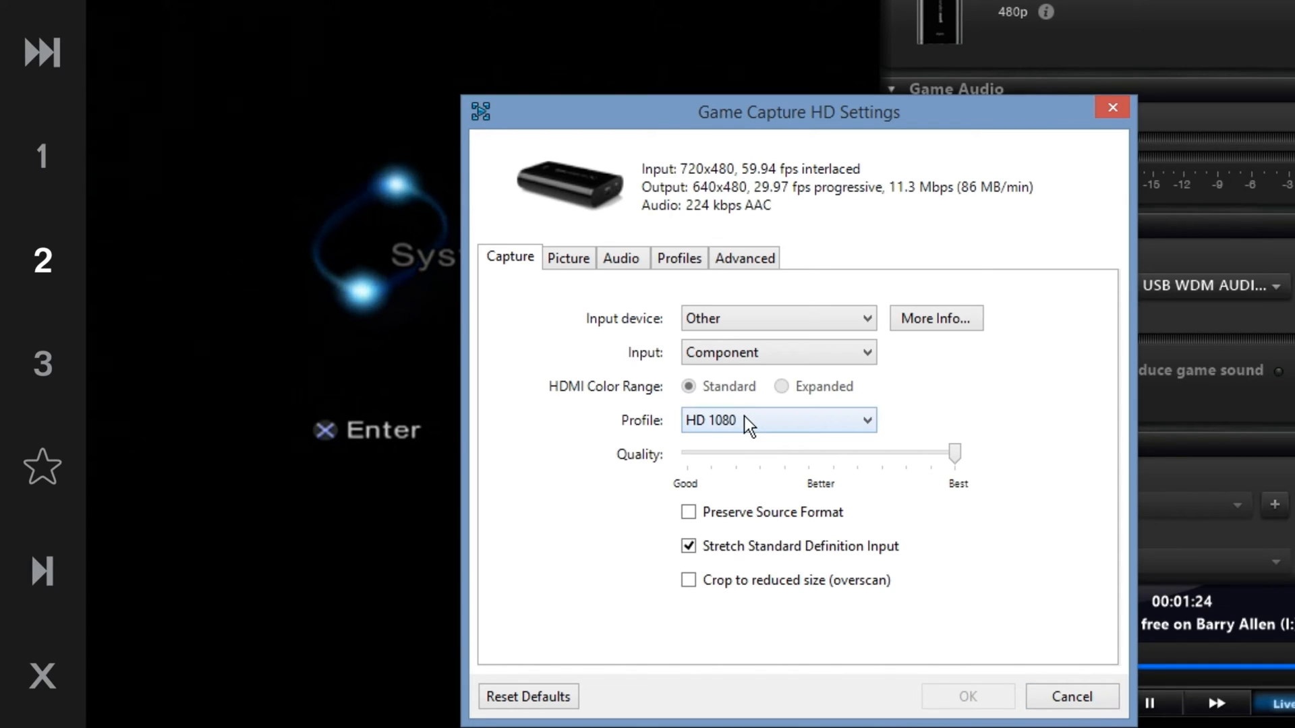
# Set the Input back to HDMI
pyautogui.click(712, 353)
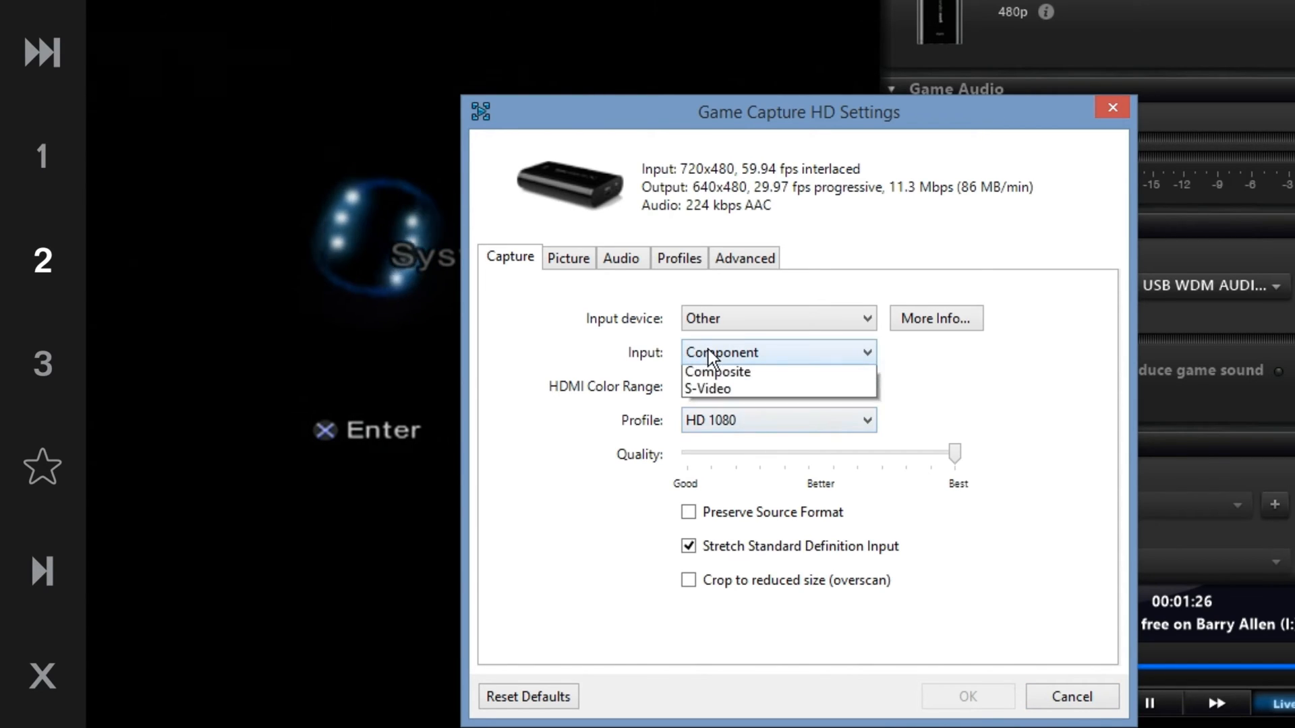
pyautogui.click(694, 375)
pyautogui.click(793, 390)
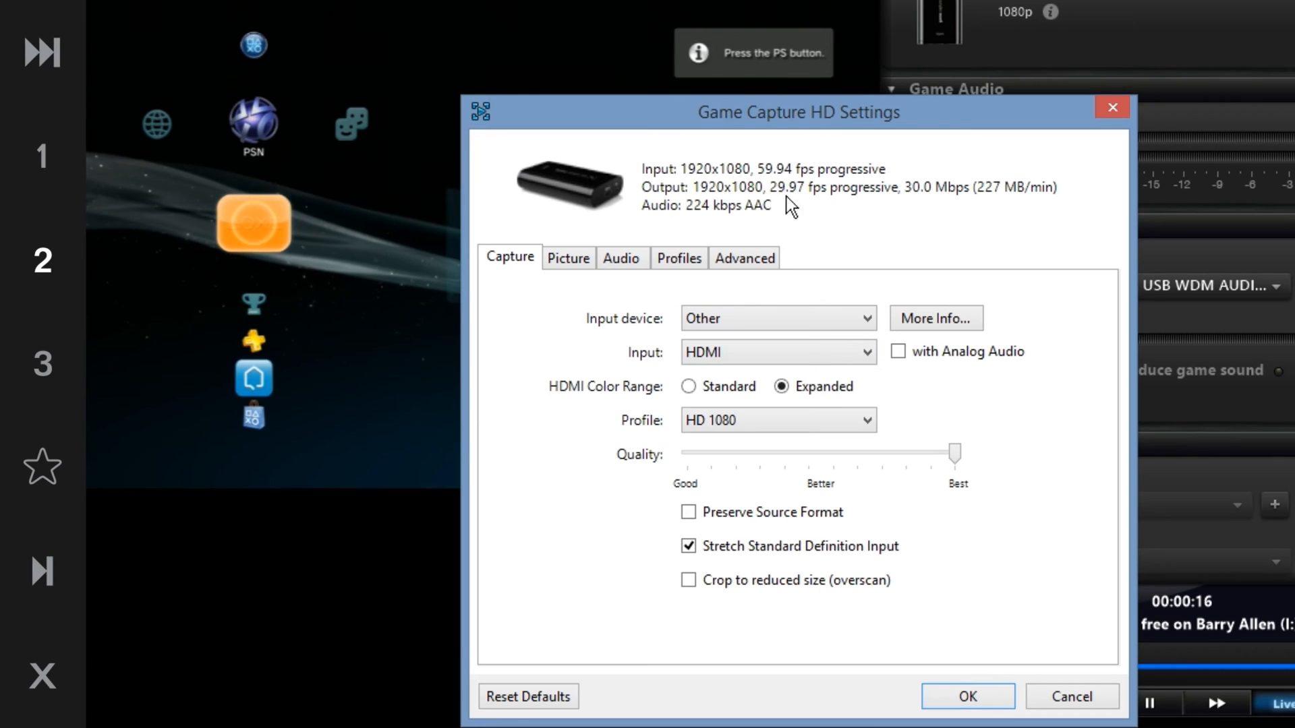
# Try lowering the Quality slider, then return it to Best
pyautogui.moveTo(956, 456); pyautogui.dragTo(625, 475)
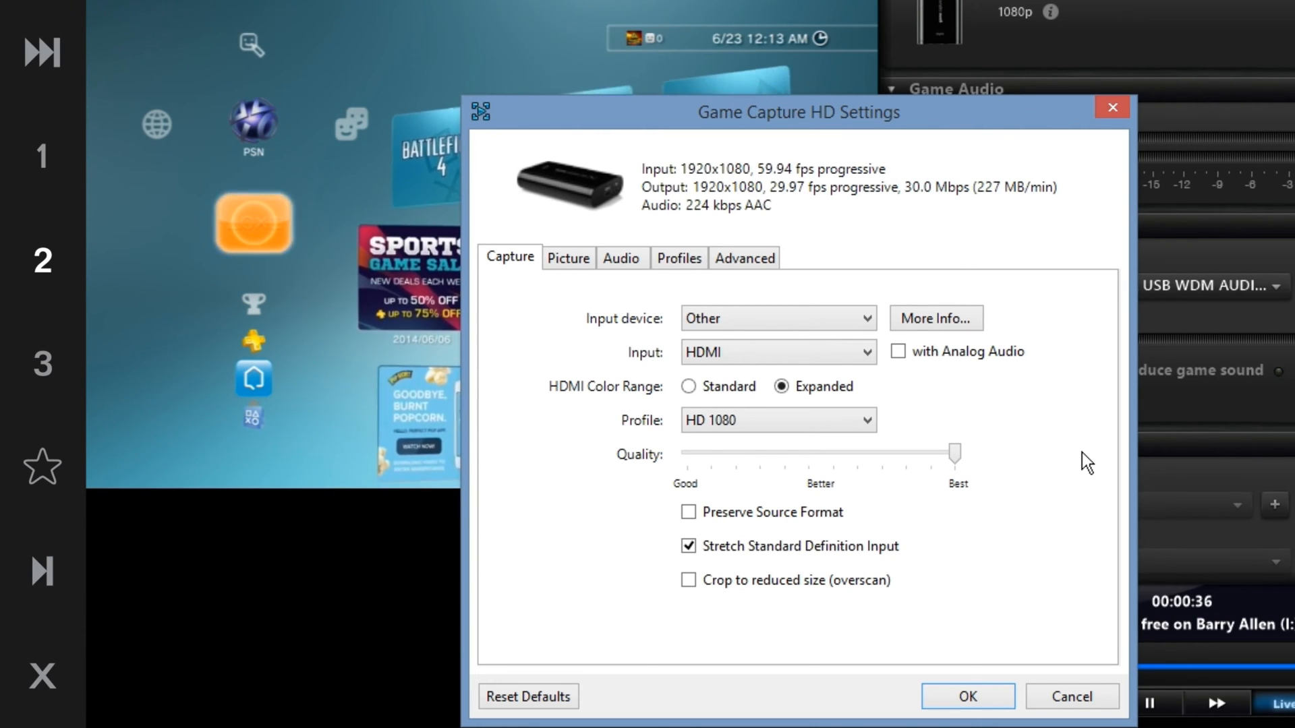
pyautogui.click(839, 460)
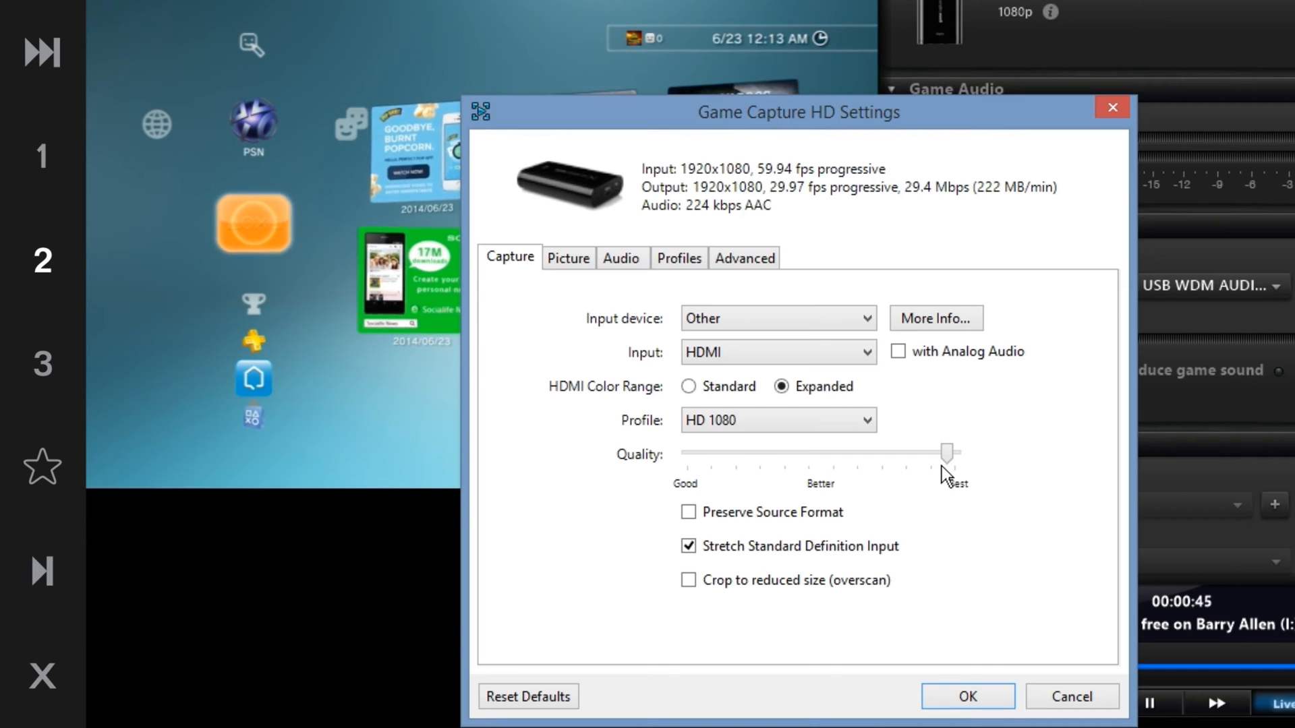
pyautogui.moveTo(946, 460); pyautogui.dragTo(989, 459)
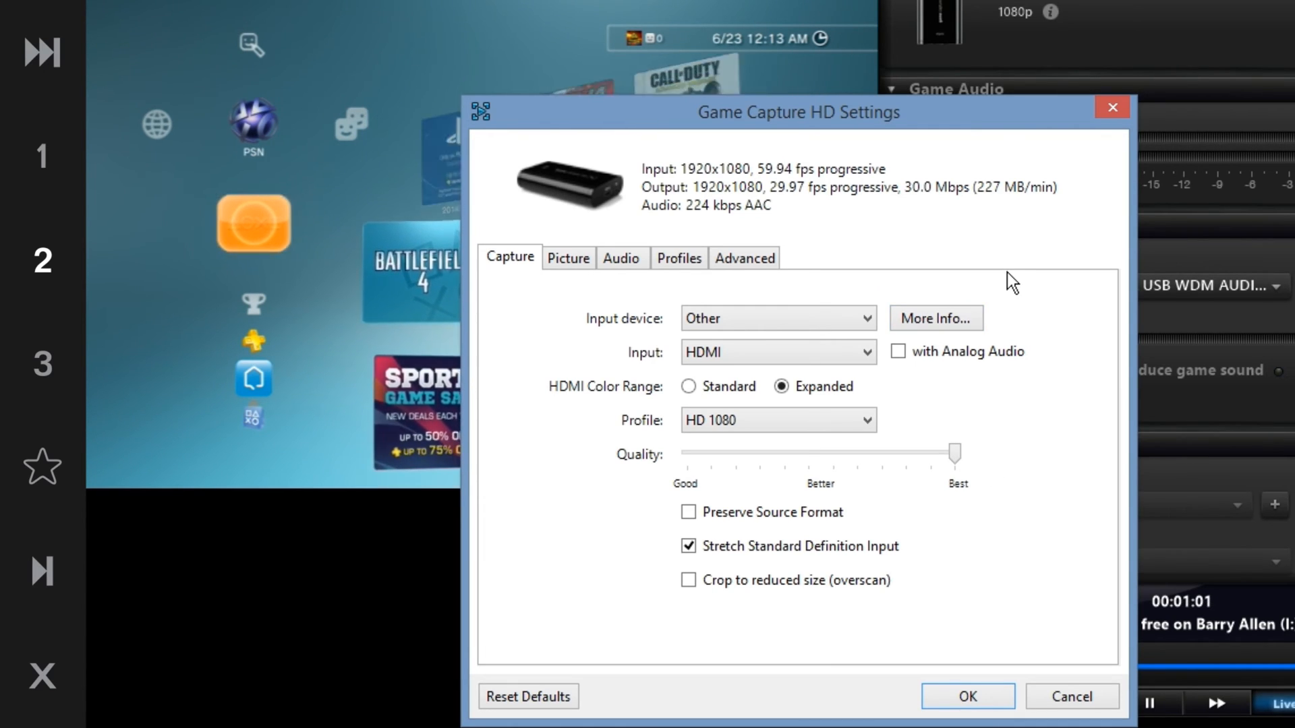
# Raise the Picture Saturation to 100 and apply the settings
pyautogui.click(571, 267)
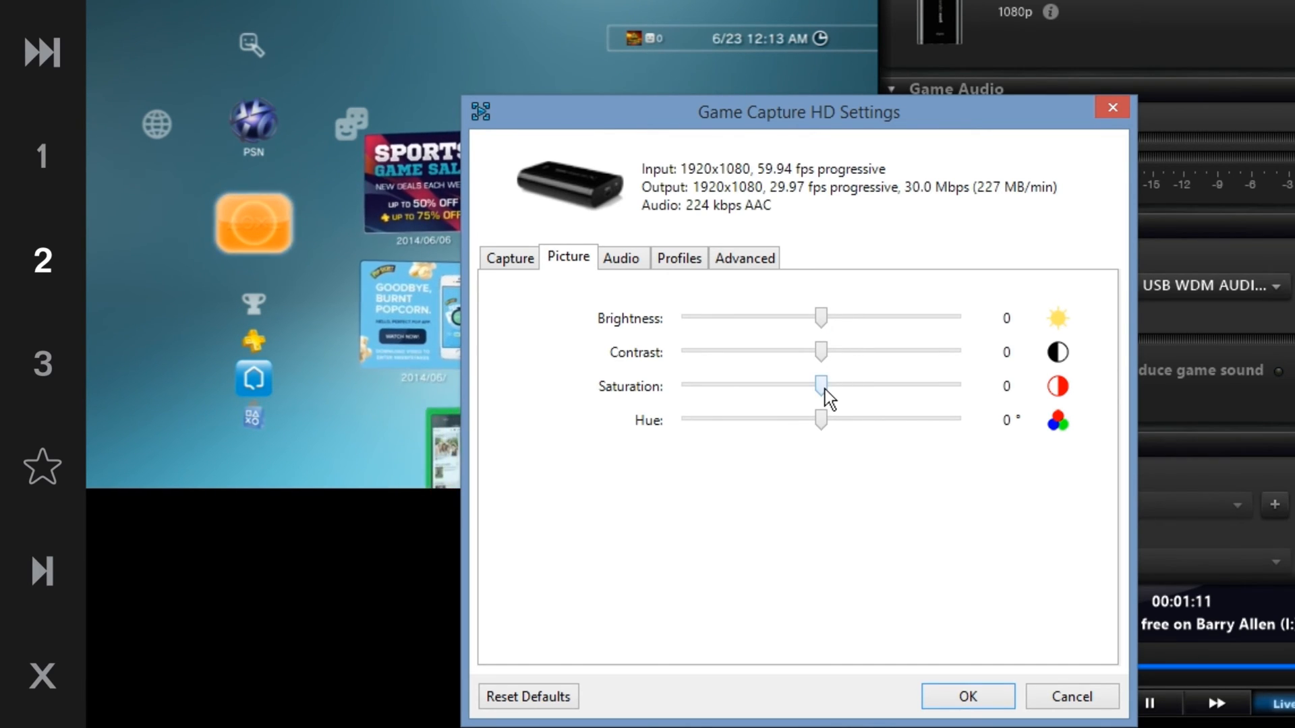
pyautogui.moveTo(824, 389); pyautogui.dragTo(1001, 408)
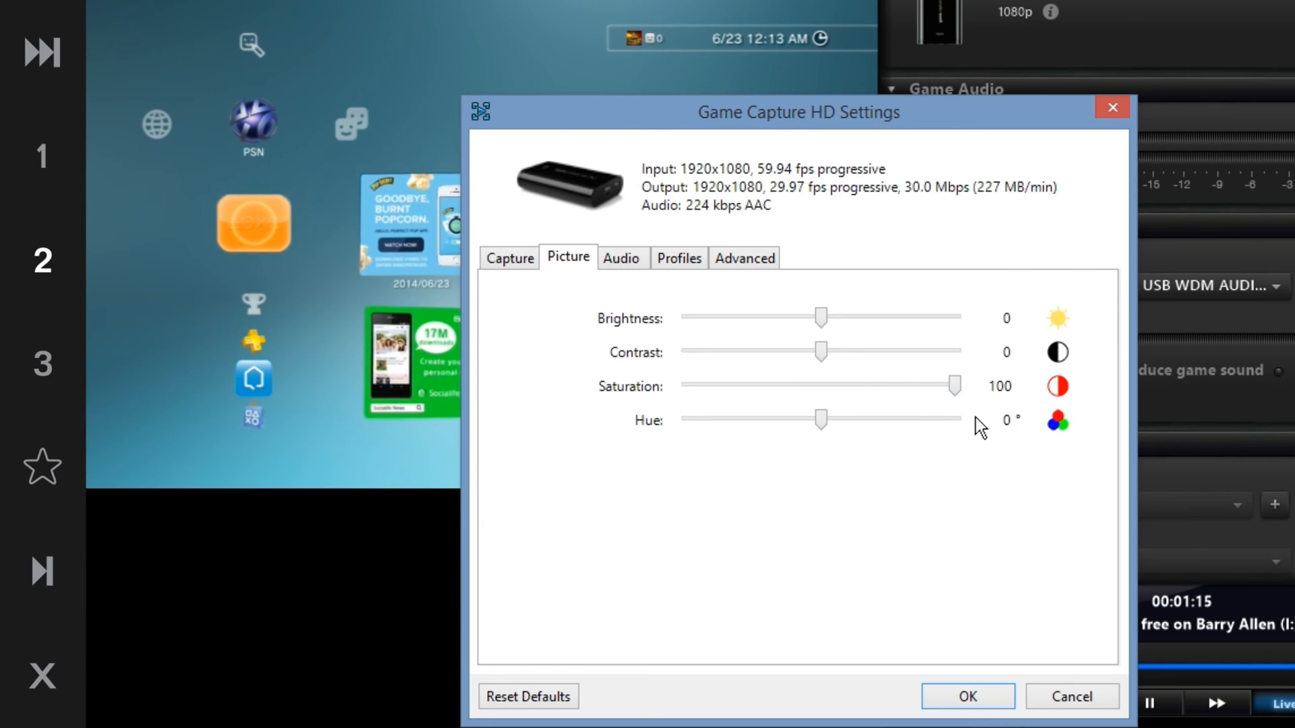
pyautogui.click(1008, 693)
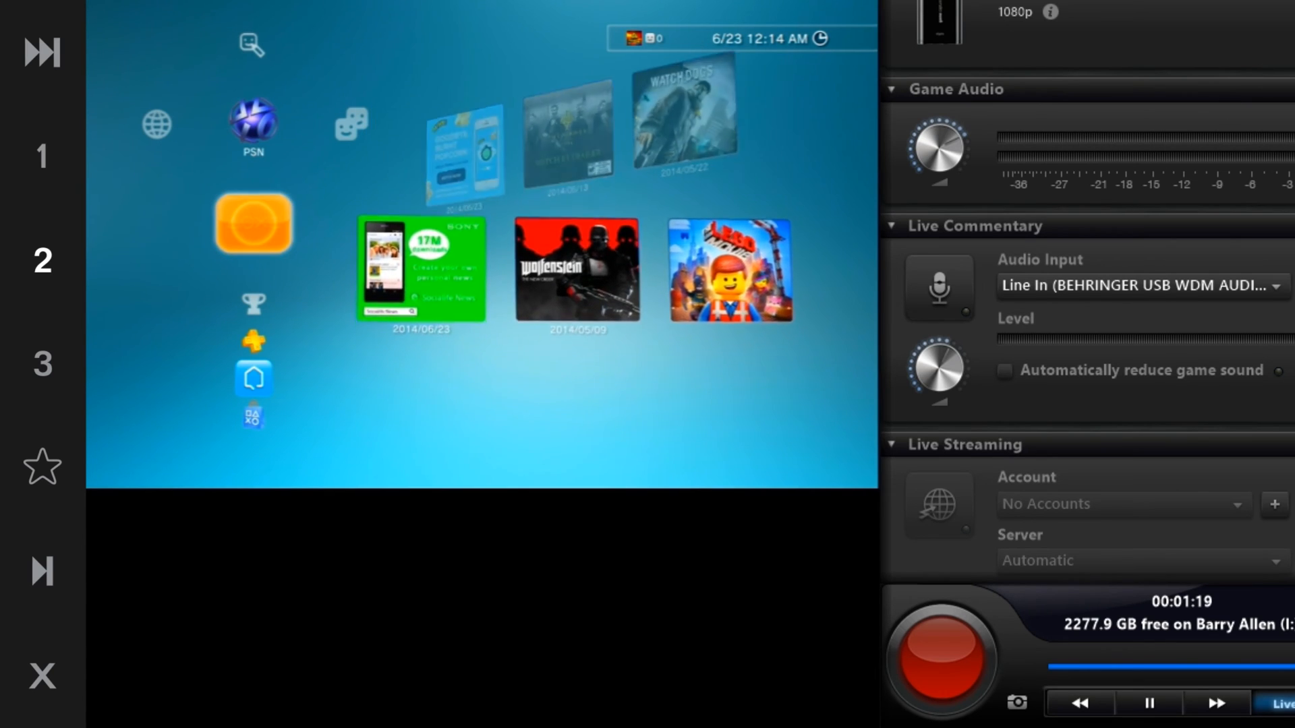
# Reopen the settings dialog and reset the Saturation to 0
pyautogui.click(1274, 1)
pyautogui.moveTo(743, 0); pyautogui.dragTo(983, 119)
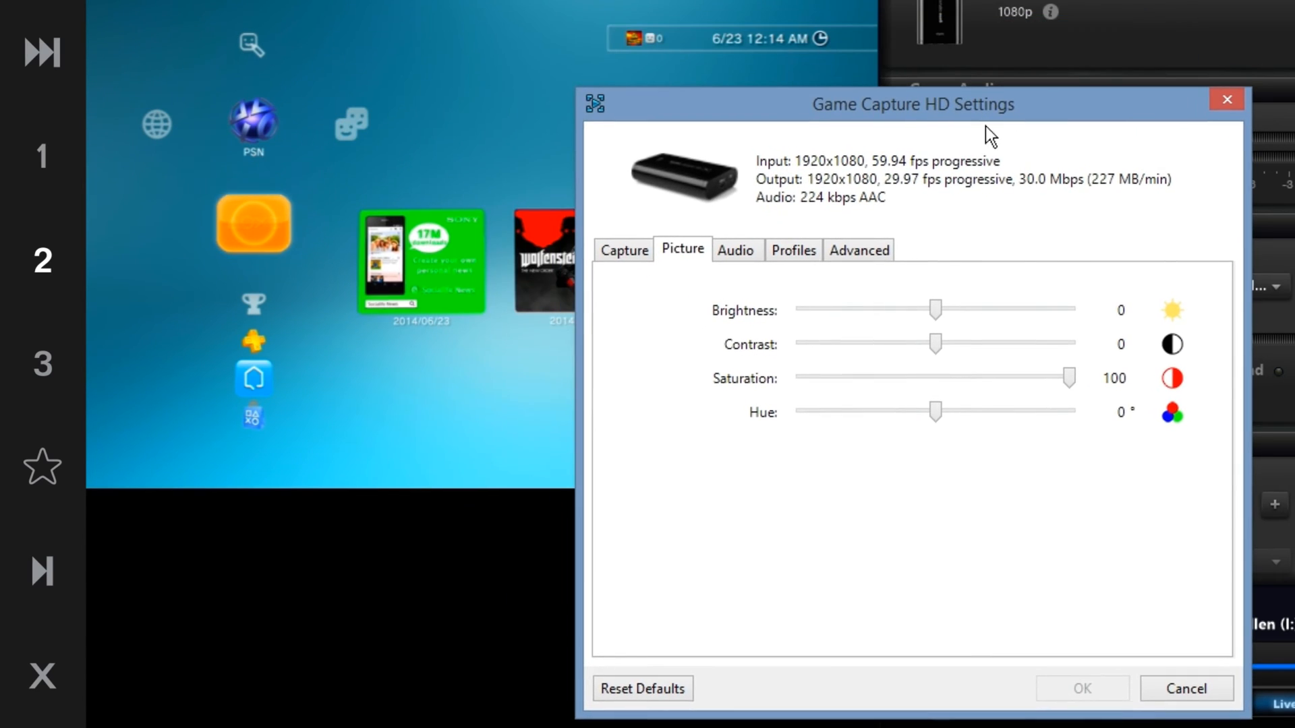
pyautogui.moveTo(1066, 390); pyautogui.dragTo(932, 378)
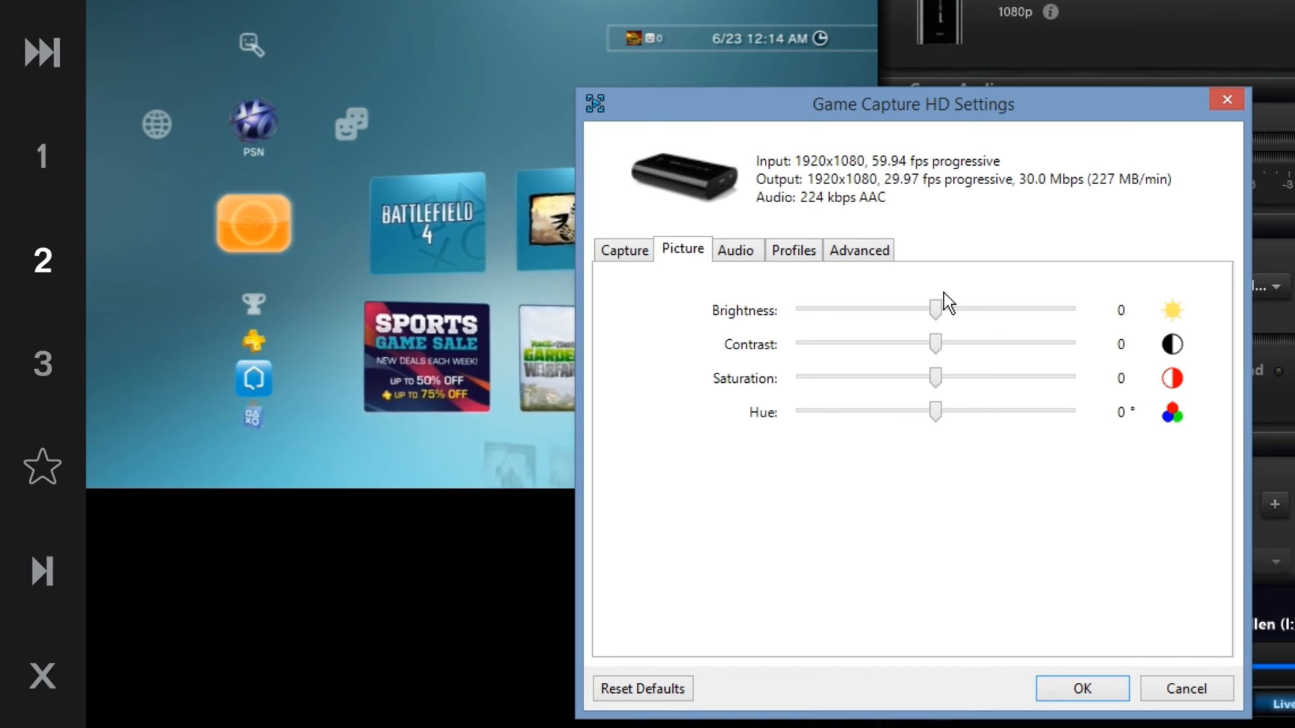
# Review the Audio, Profiles and Advanced tabs, then close the settings with OK
pyautogui.click(744, 260)
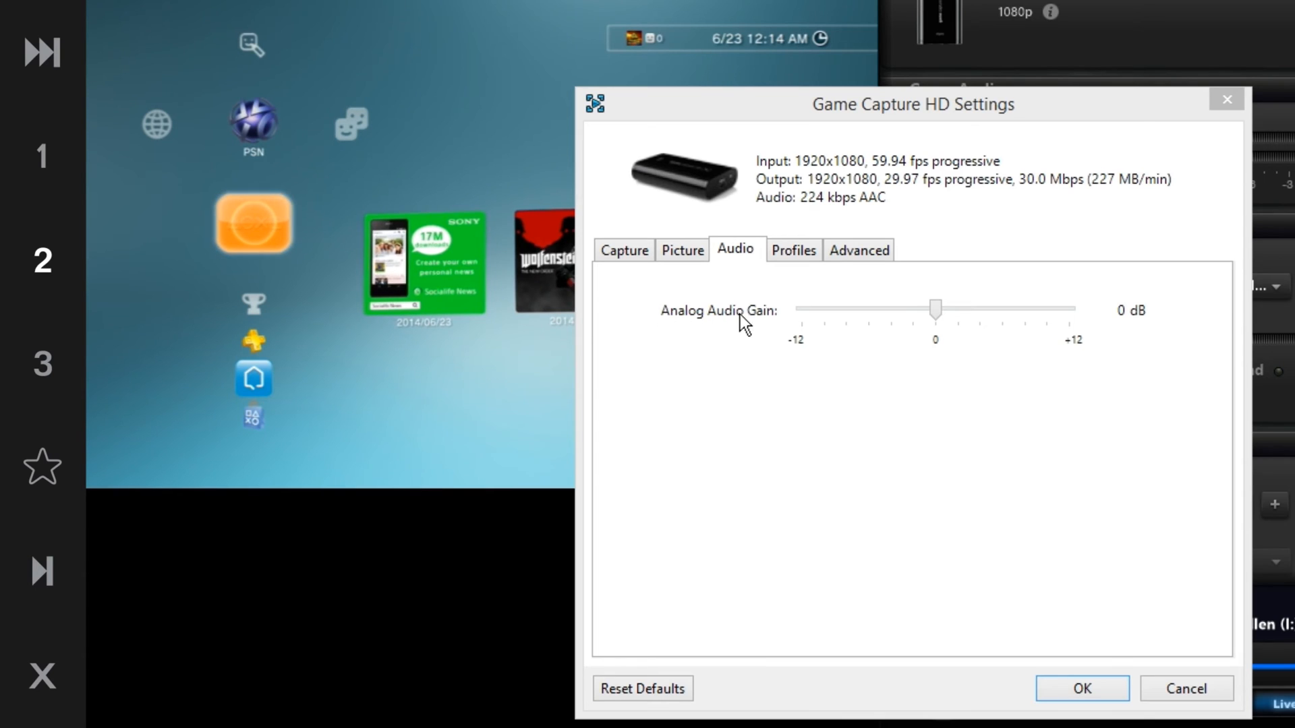
pyautogui.click(793, 265)
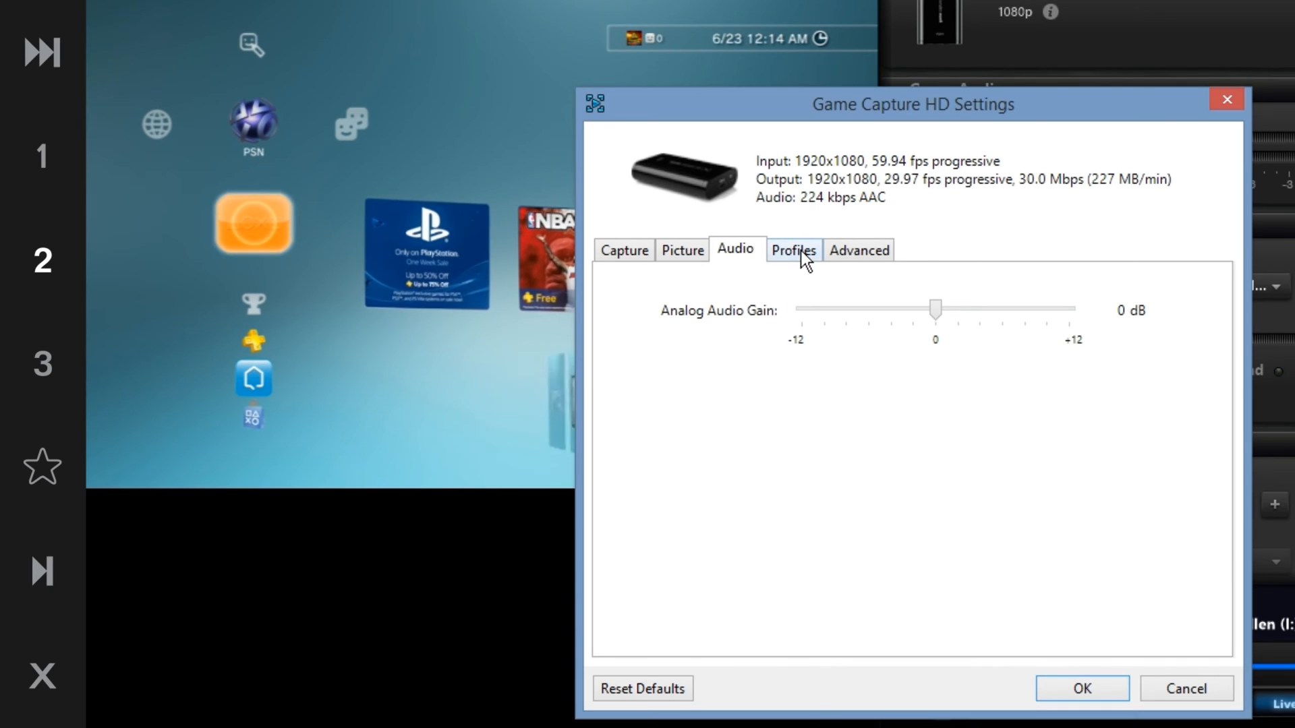
pyautogui.click(781, 249)
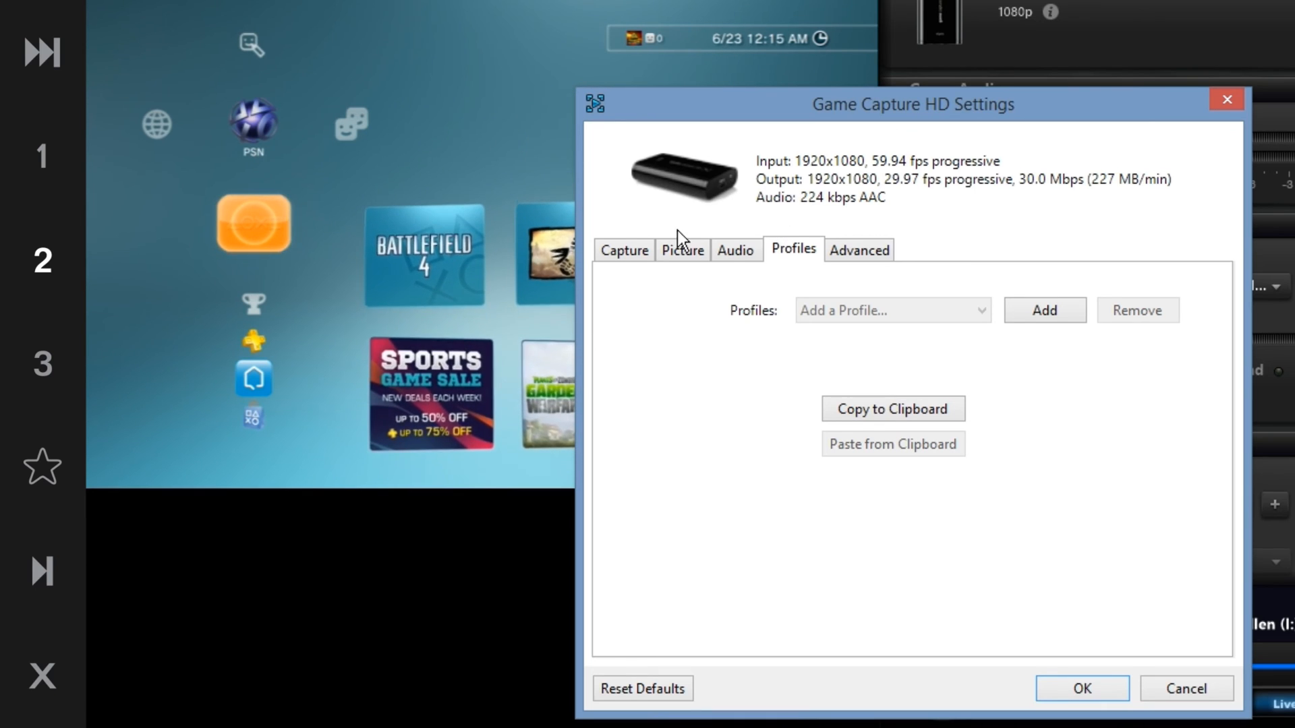
pyautogui.click(860, 245)
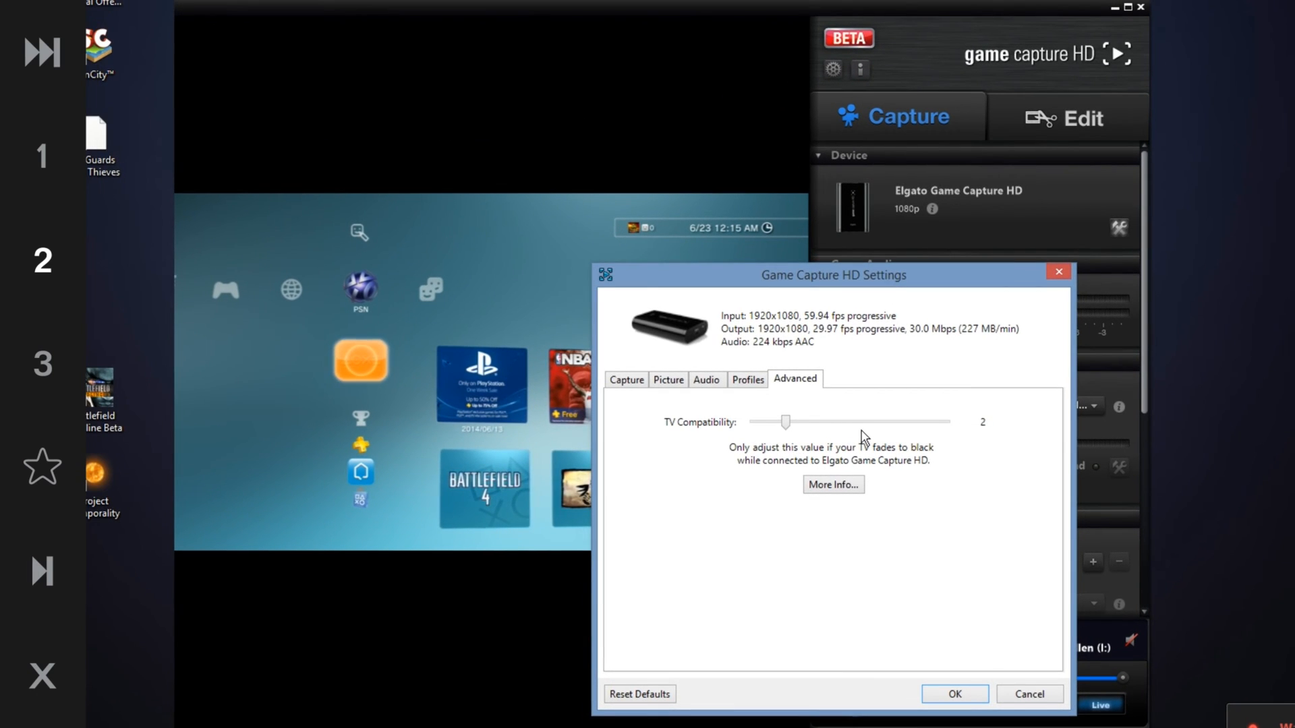
pyautogui.click(956, 696)
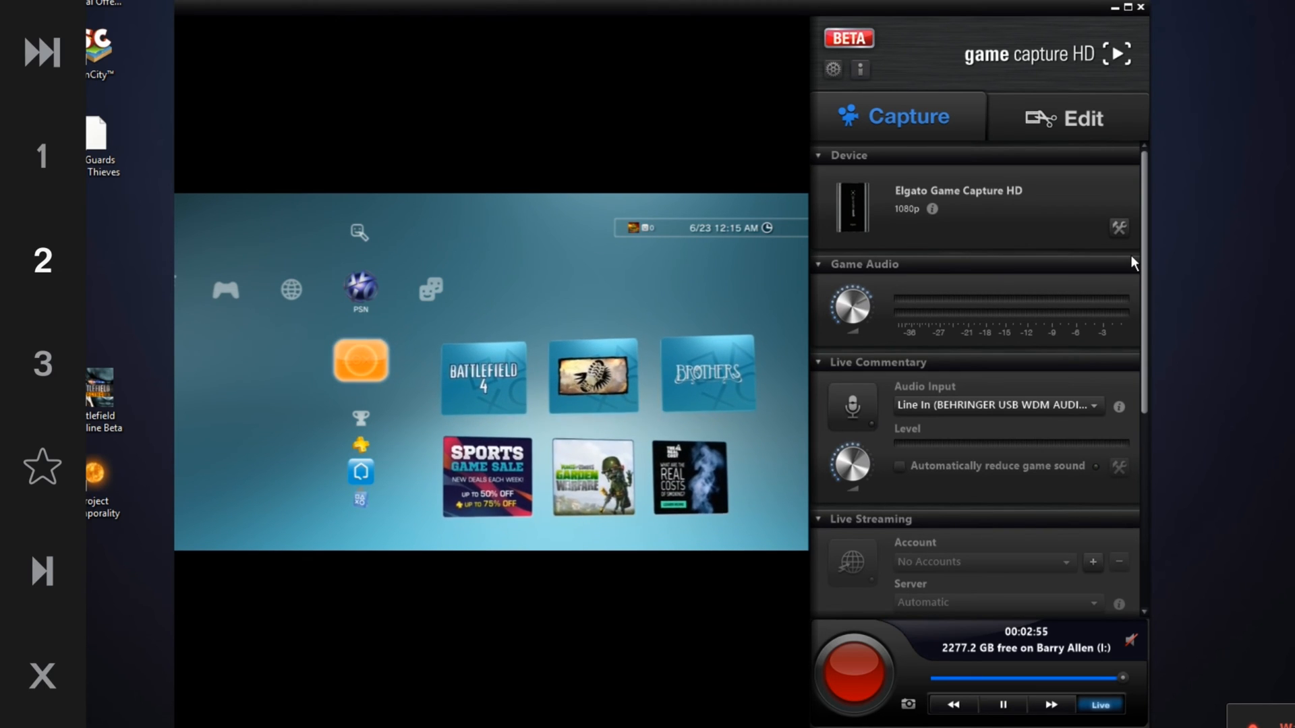
# Turn up the Game Audio volume knob
pyautogui.moveTo(1147, 257); pyautogui.dragTo(1148, 282)
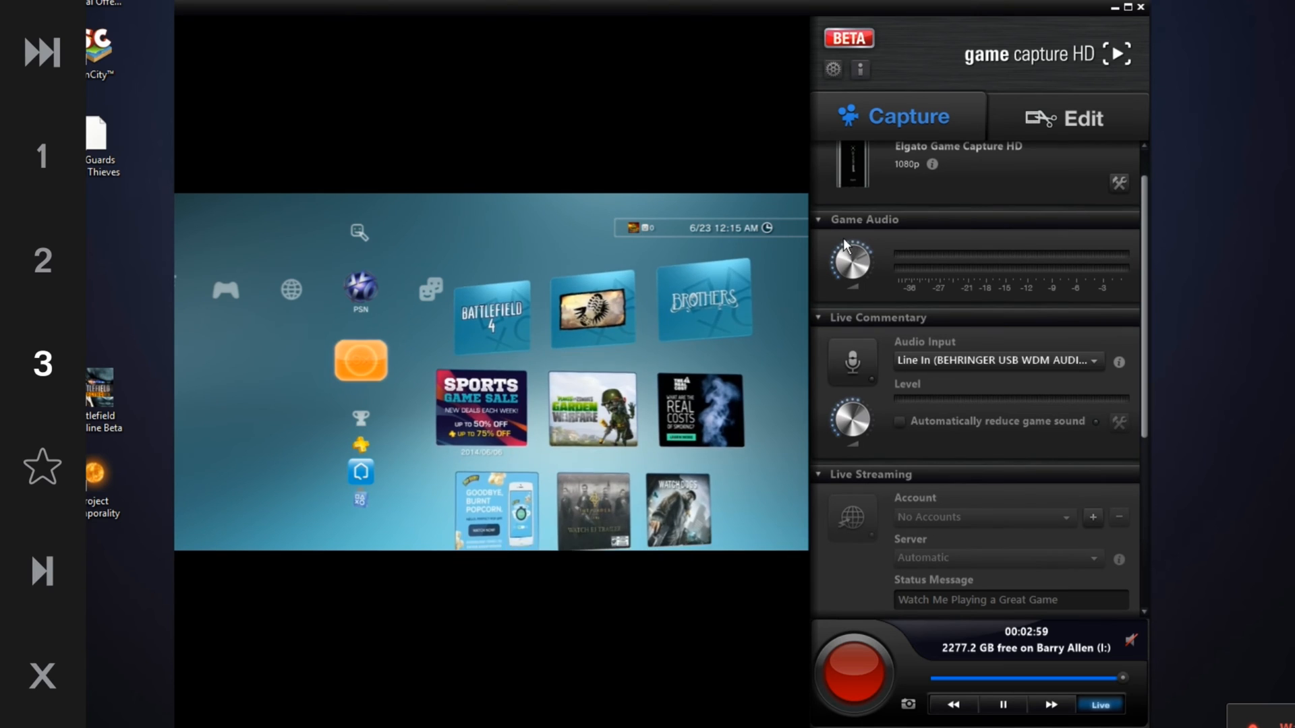
pyautogui.moveTo(860, 242)
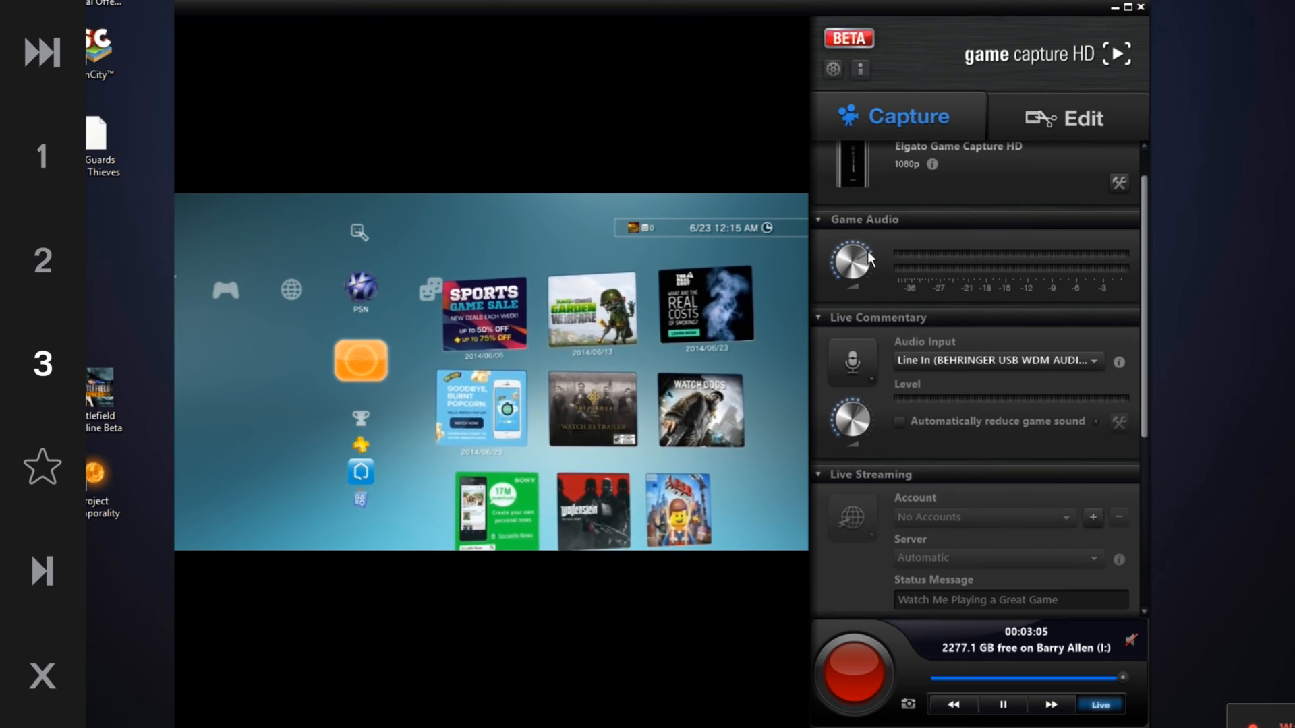
pyautogui.moveTo(858, 246); pyautogui.dragTo(902, 248)
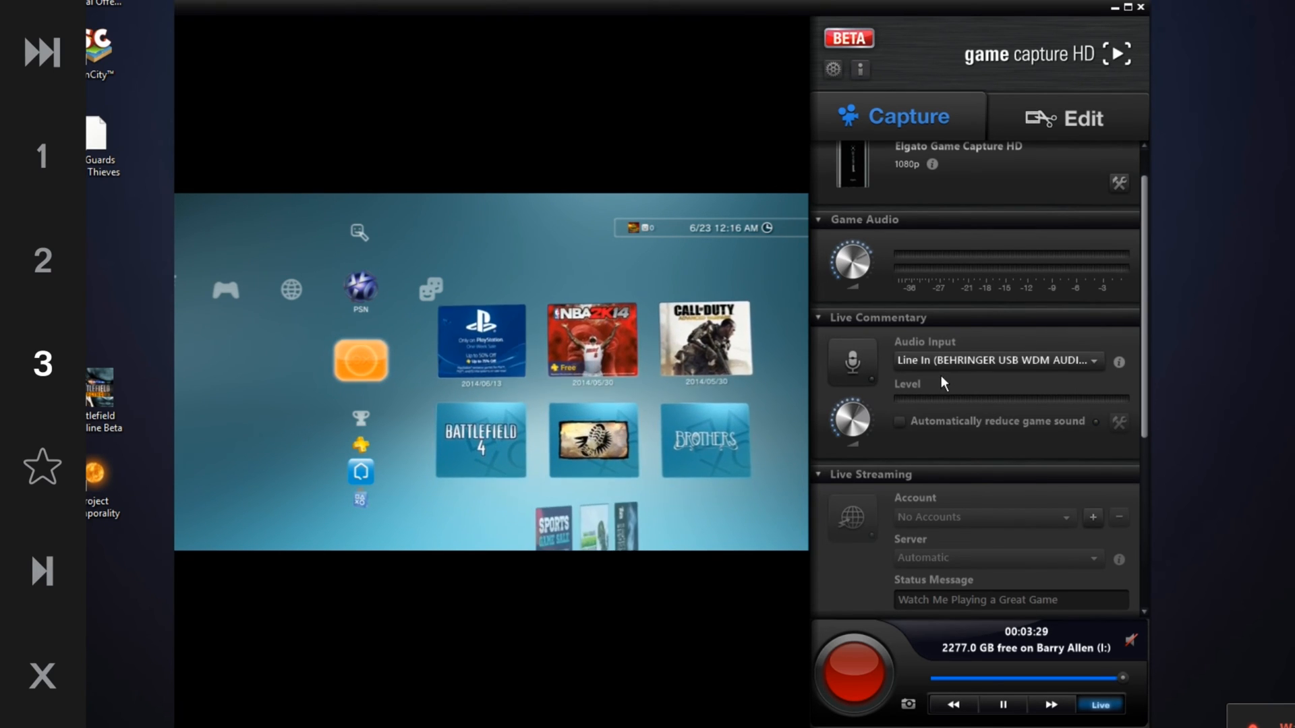
# Enable Automatically reduce game sound and adjust the Live Commentary level knob
pyautogui.moveTo(865, 249)
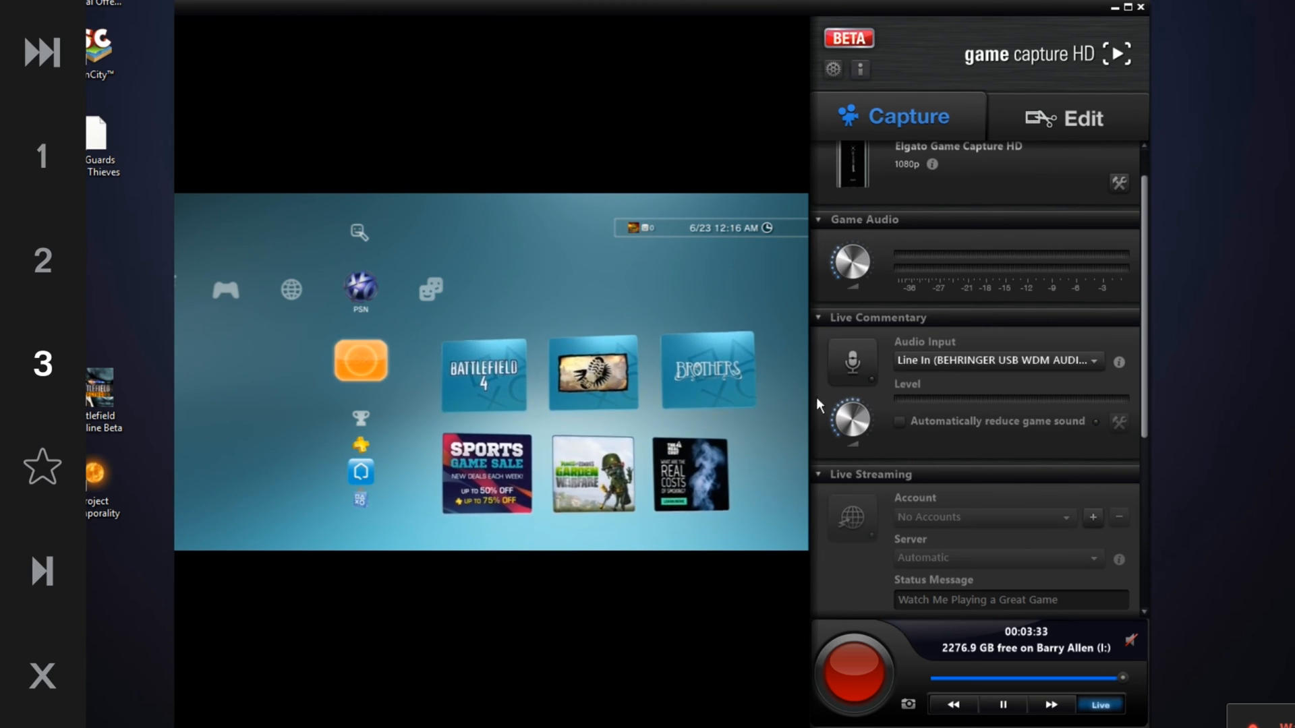
pyautogui.click(849, 355)
pyautogui.click(900, 422)
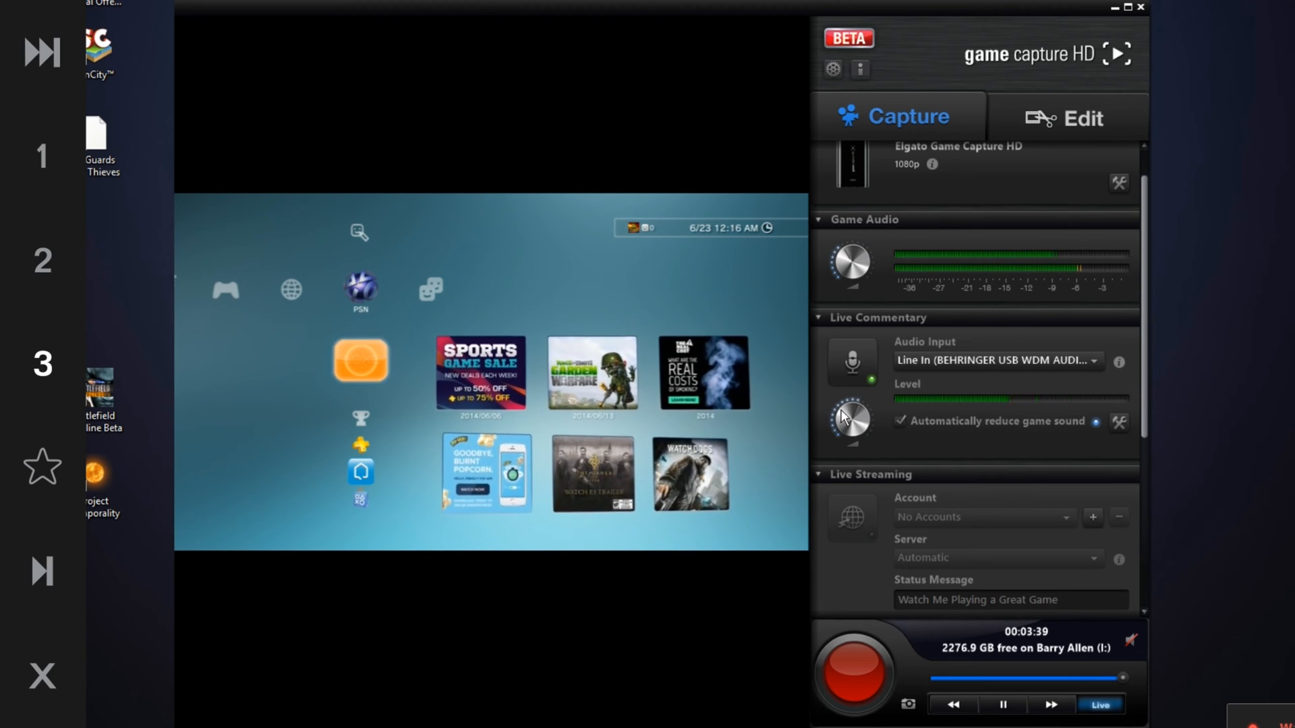
pyautogui.moveTo(864, 403); pyautogui.dragTo(870, 414)
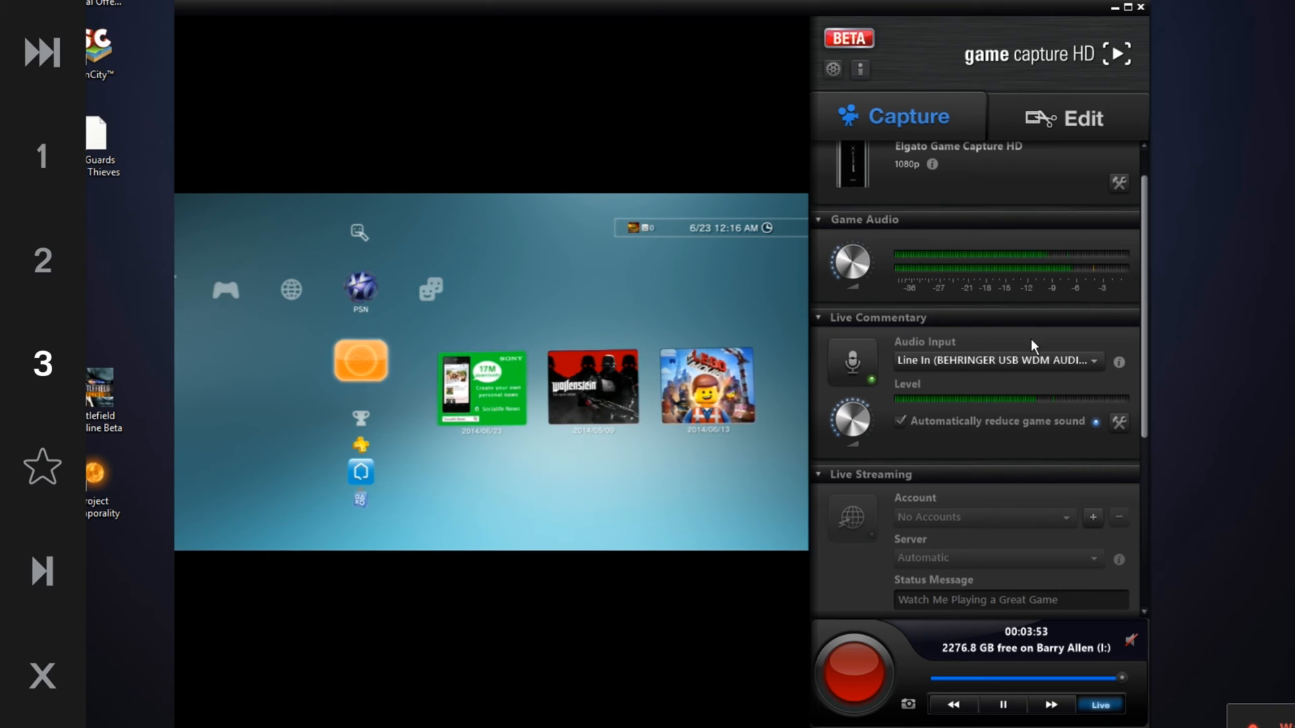
# Review the commentary Audio Input options and keep Line In (BEHRINGER USB WDM AUDIO)
pyautogui.click(1002, 363)
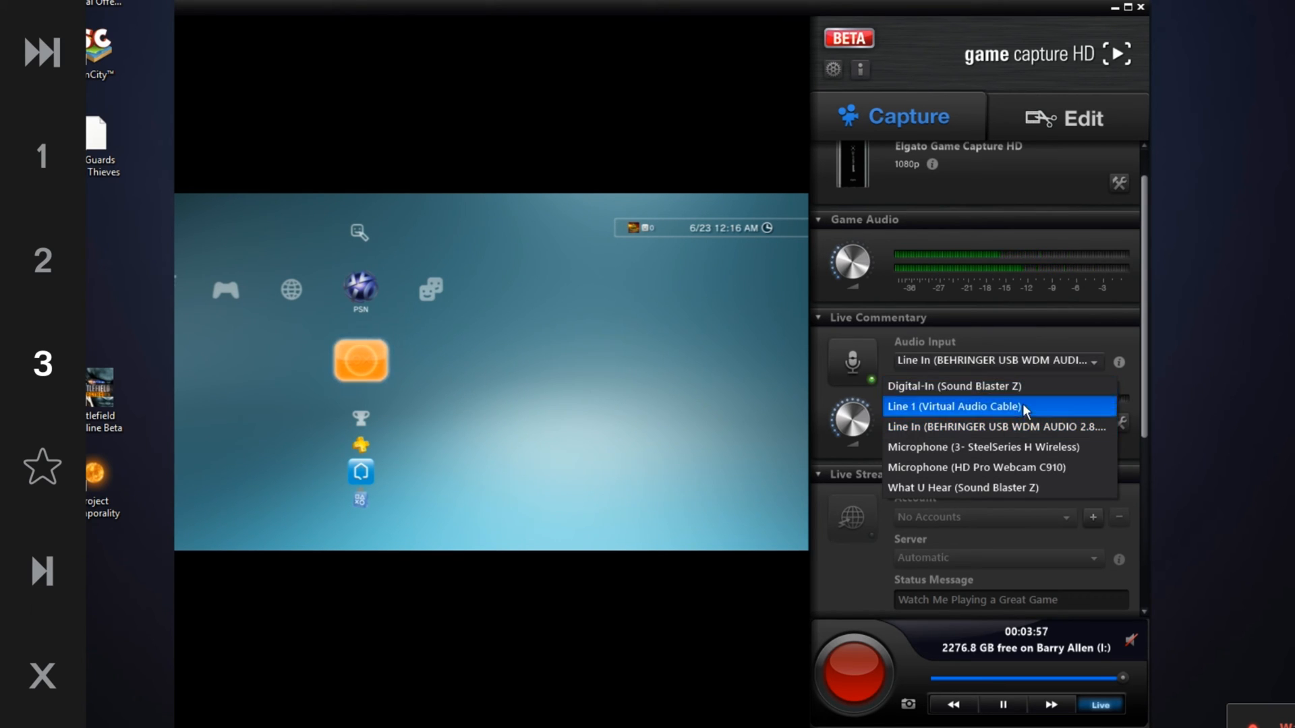
pyautogui.click(1033, 431)
pyautogui.click(1030, 360)
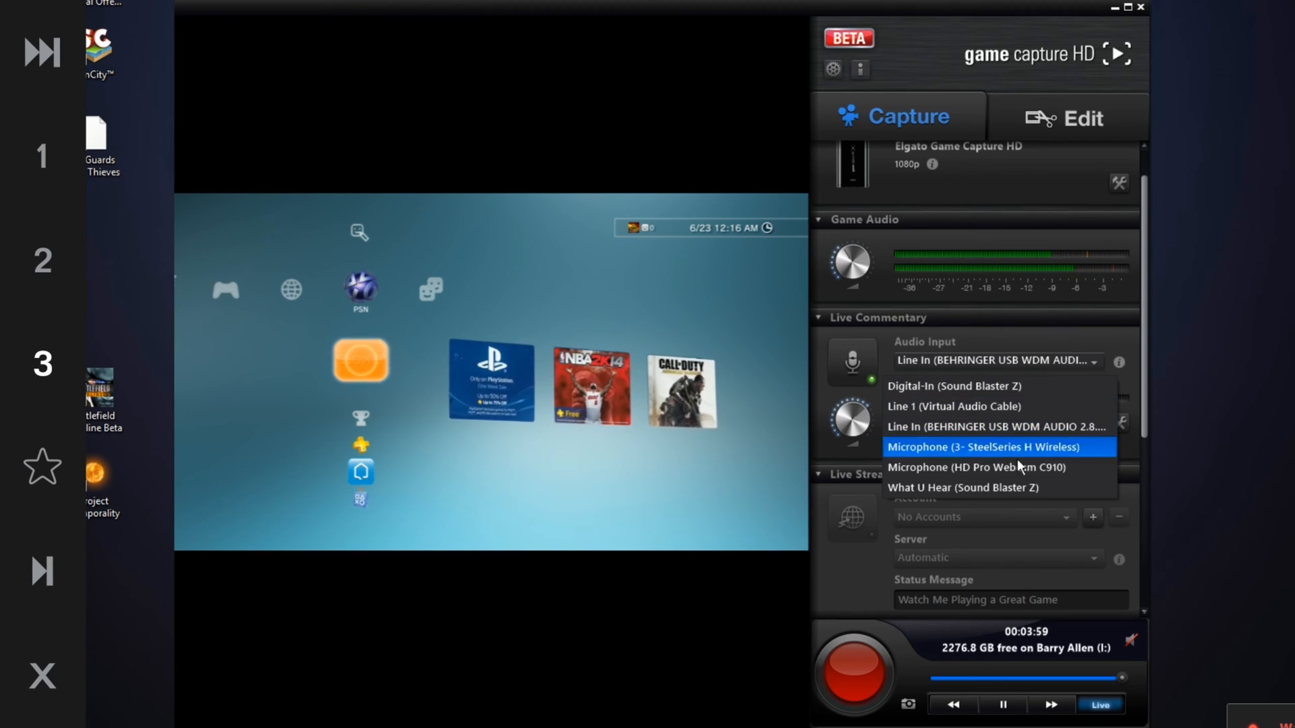
pyautogui.click(1094, 345)
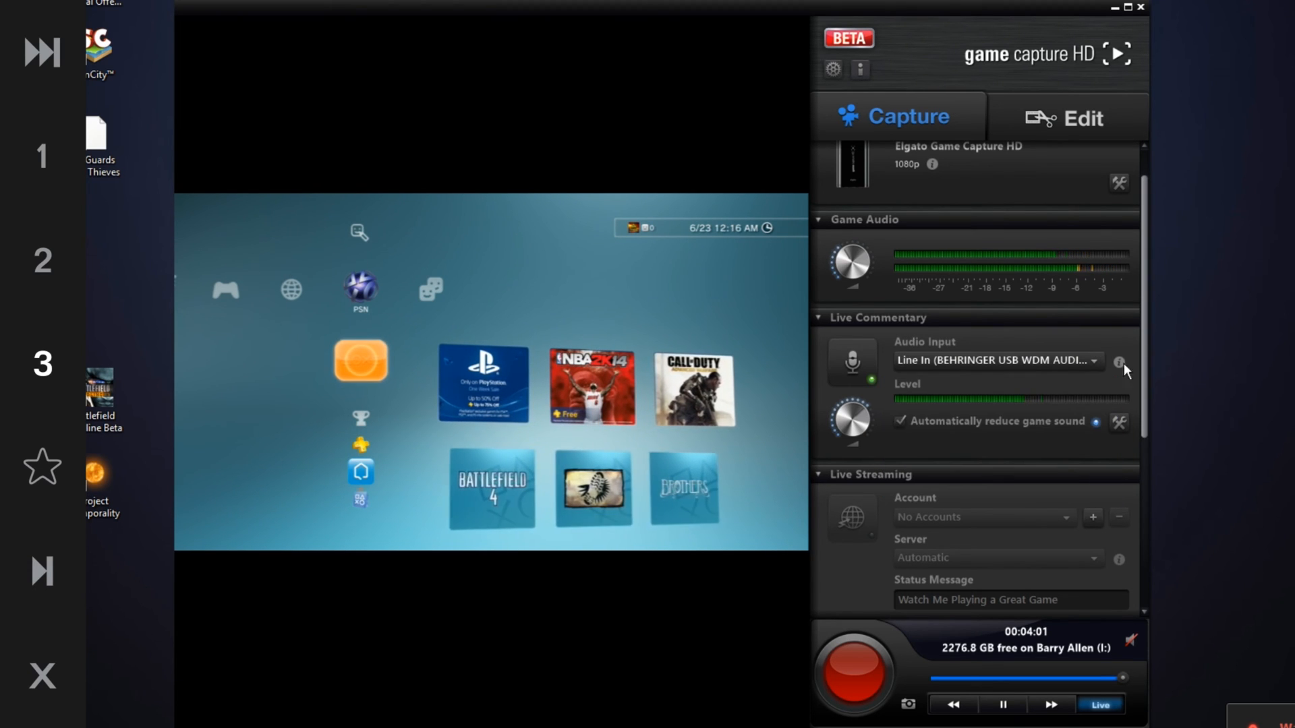
# Open the game-sound reduction Threshold and Attenuation settings, close them, and disable Automatically reduce game sound
pyautogui.click(1118, 422)
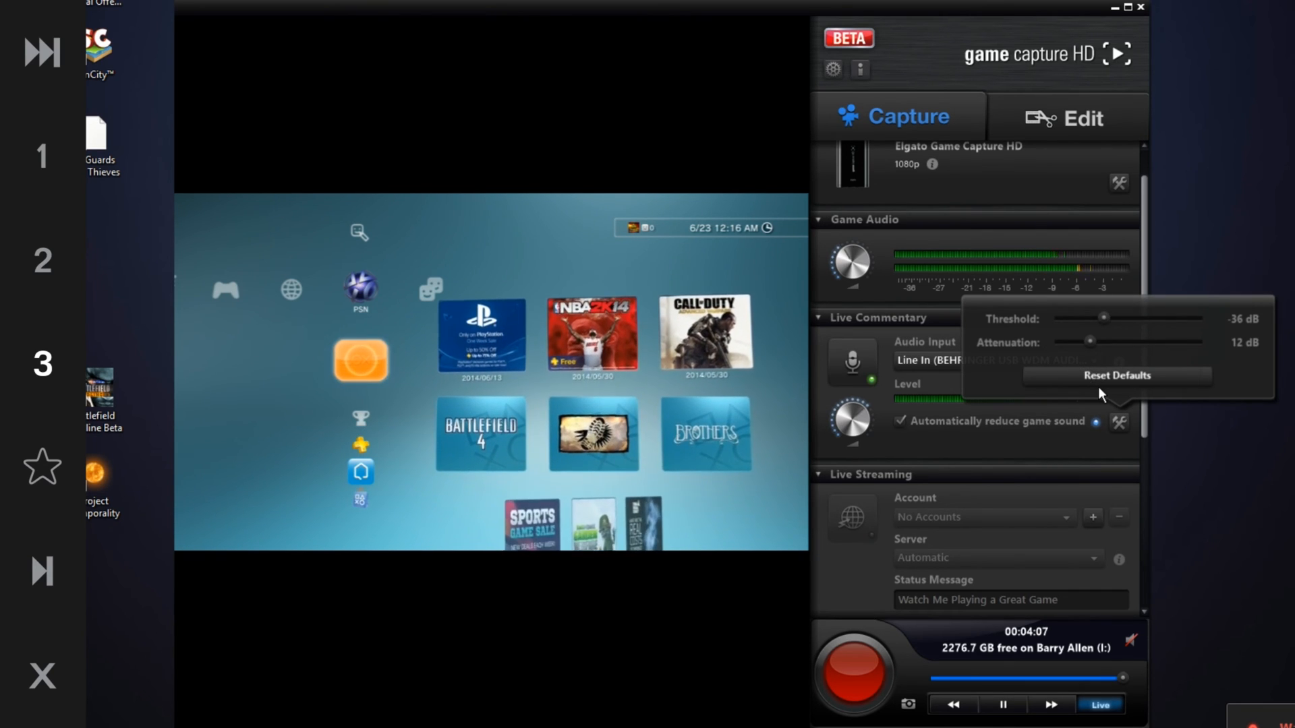
pyautogui.click(1018, 440)
pyautogui.click(901, 422)
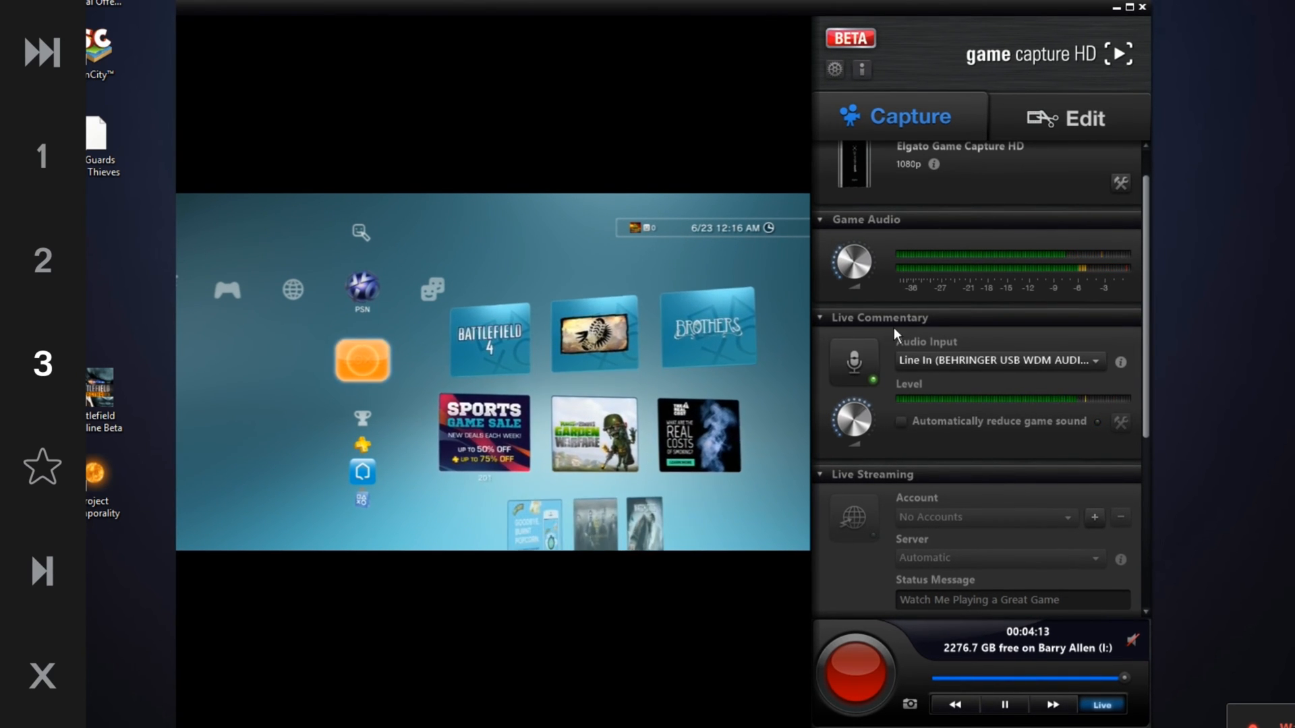
# Add a Twitch account for live streaming, entering the account username and password
pyautogui.click(861, 362)
pyautogui.scroll(-3, 951, 481)
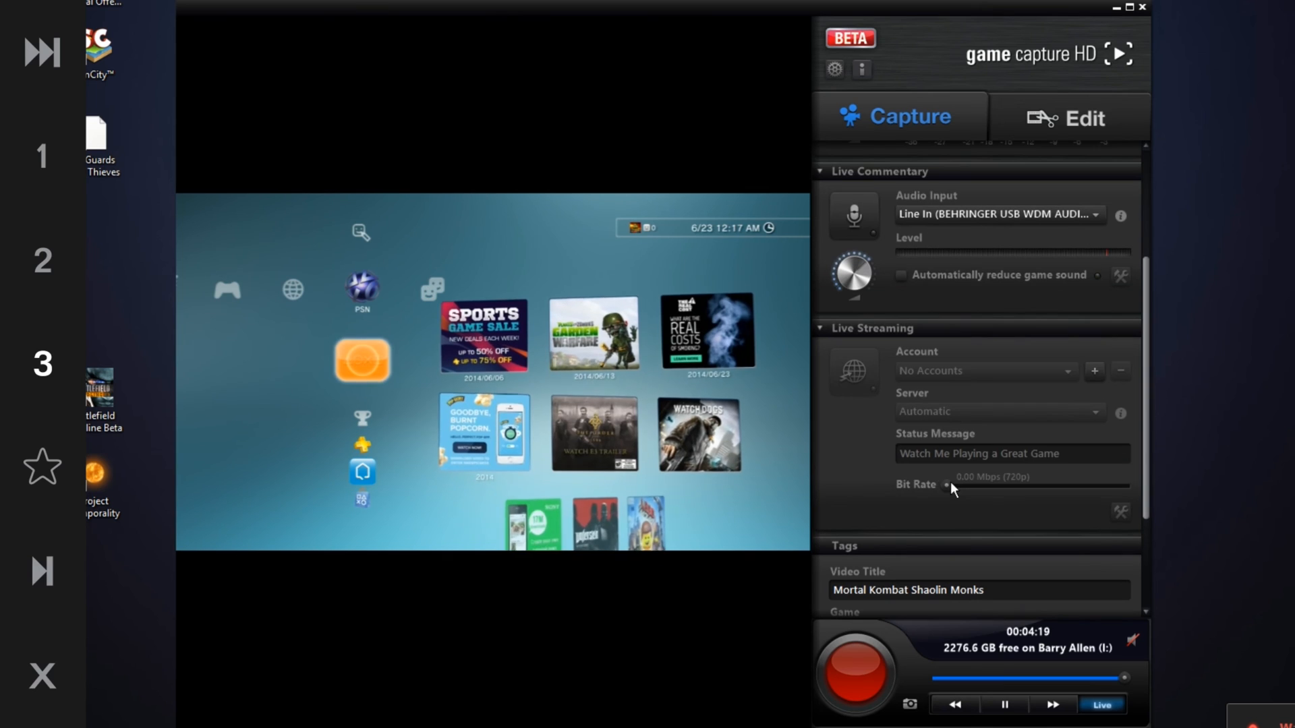
pyautogui.click(1094, 370)
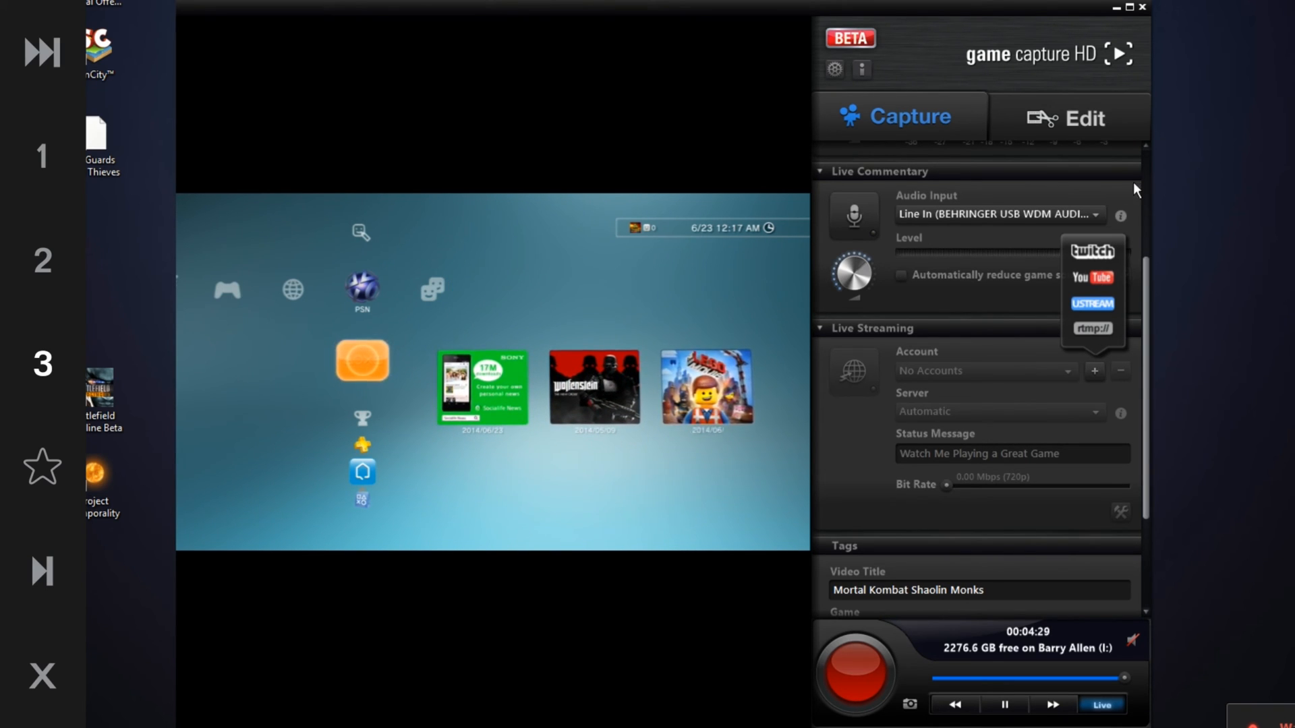
pyautogui.click(1074, 252)
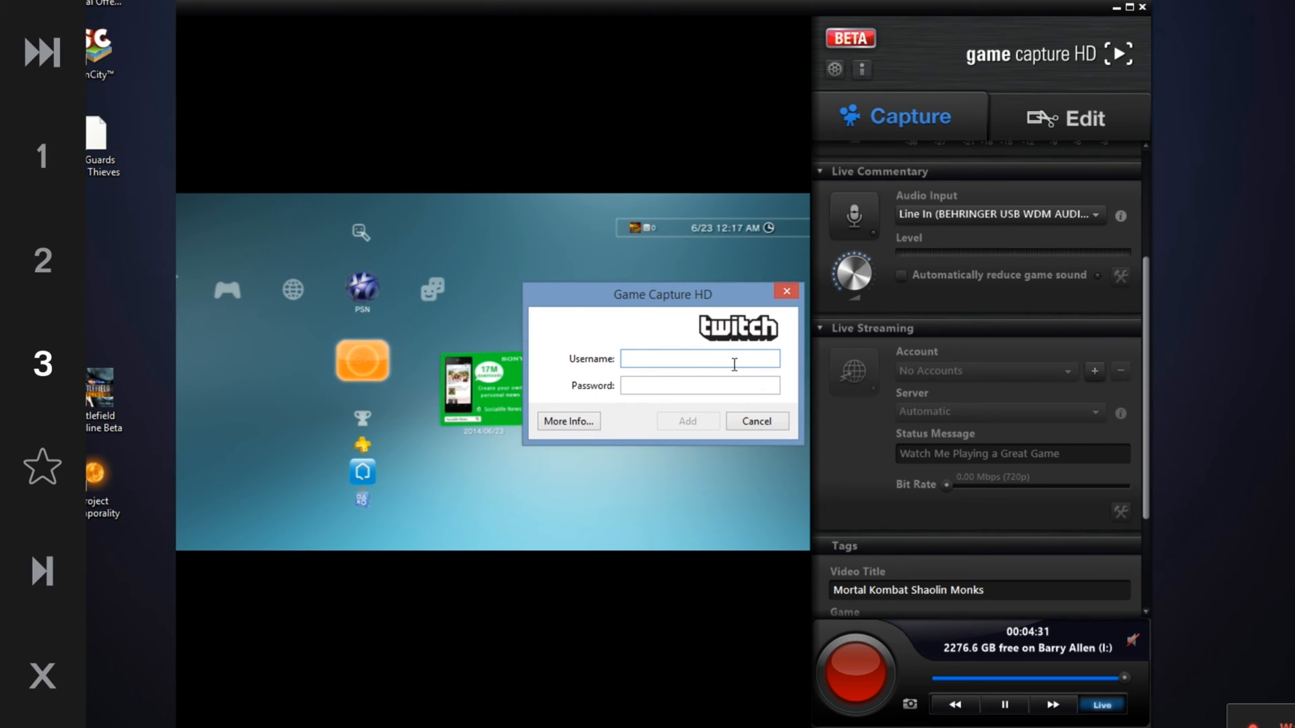
pyautogui.write('eposvox')
pyautogui.press('Tab')
pyautogui.write('••••••••')
pyautogui.press('Return')
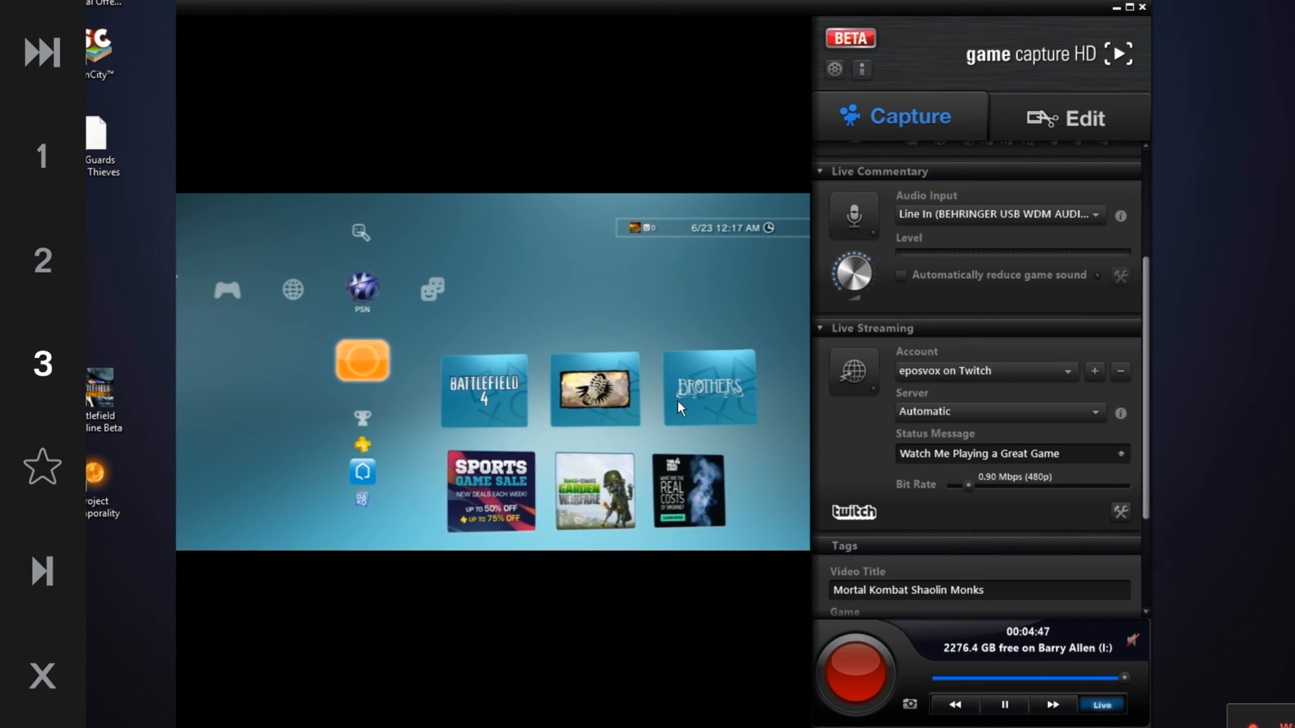
# Review the streaming Server list and keep Automatic
pyautogui.click(1066, 413)
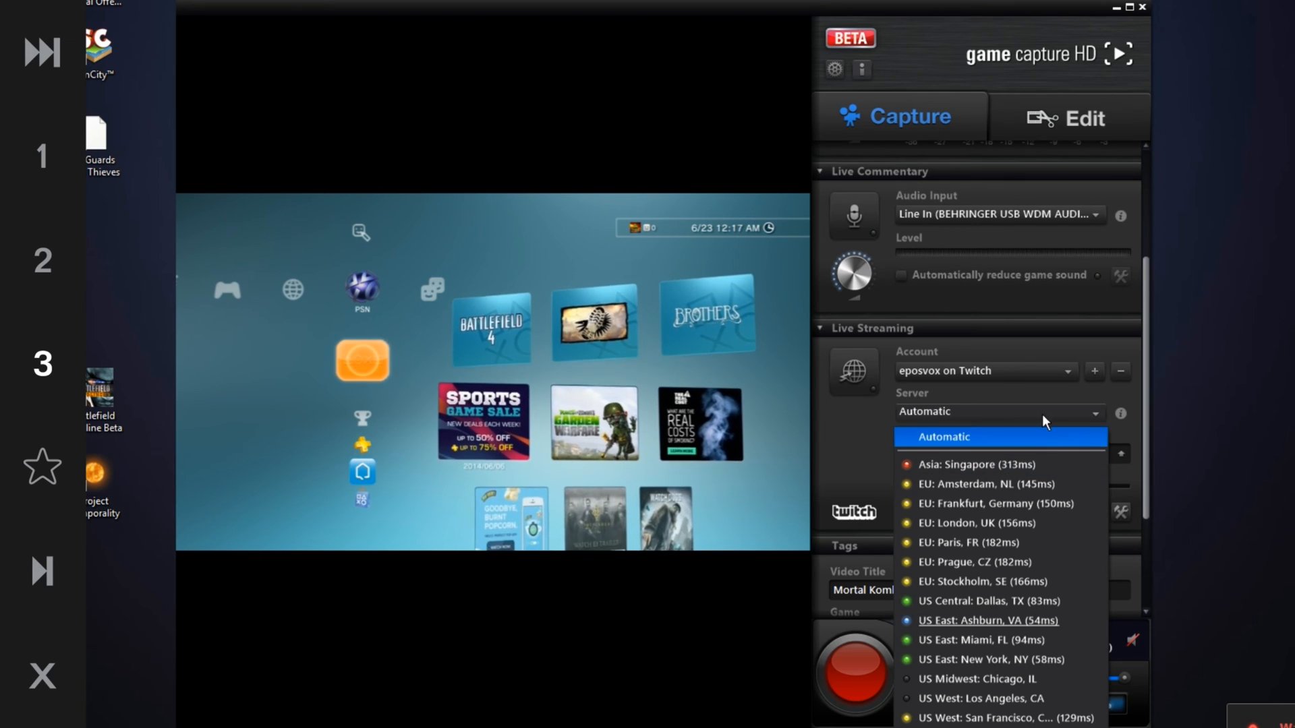
pyautogui.click(908, 411)
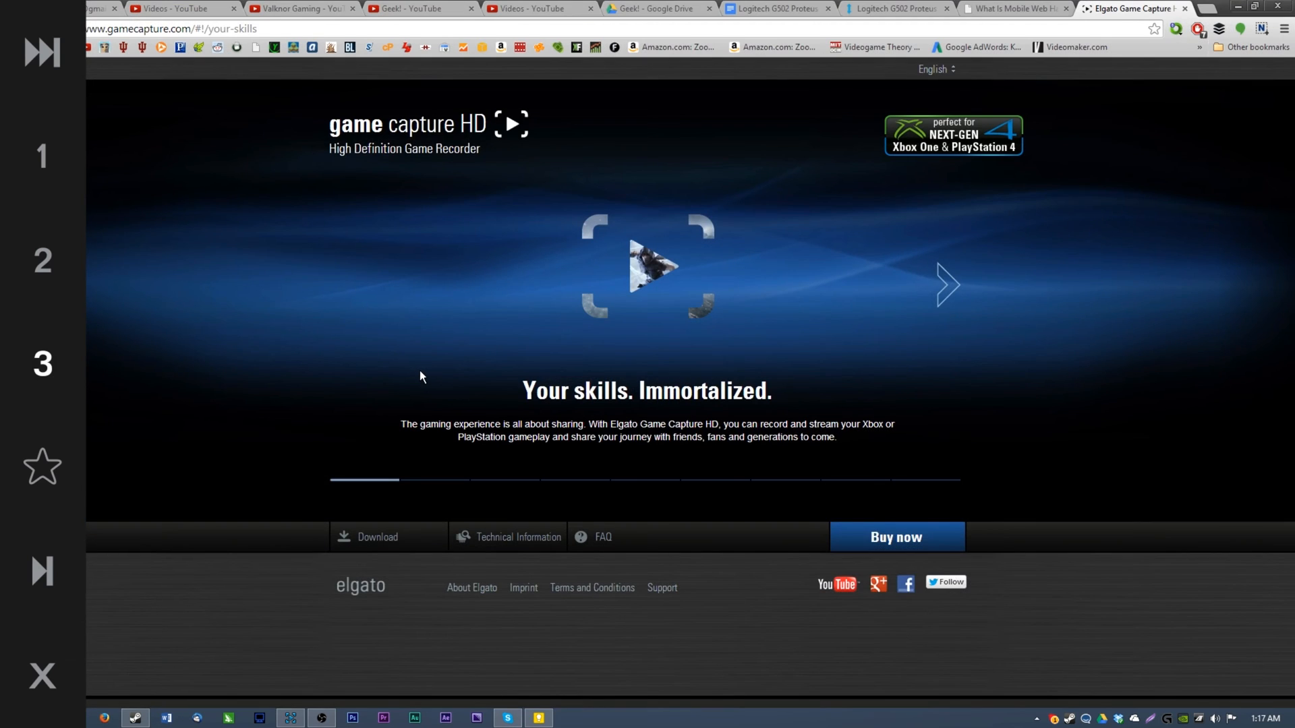
# Open a new browser tab and run an internet speed test at speedtest.net
pyautogui.hotkey('ctrl', 't')
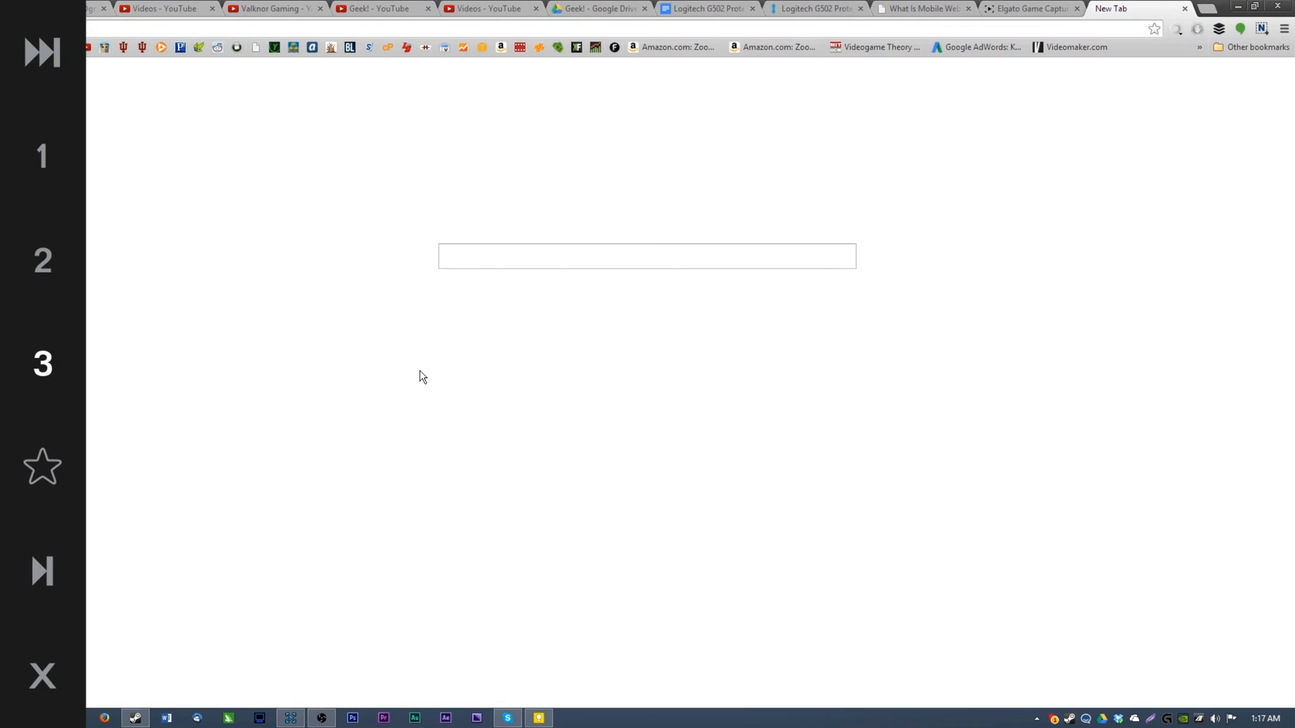
pyautogui.write('speedtest.net')
pyautogui.press('Return')
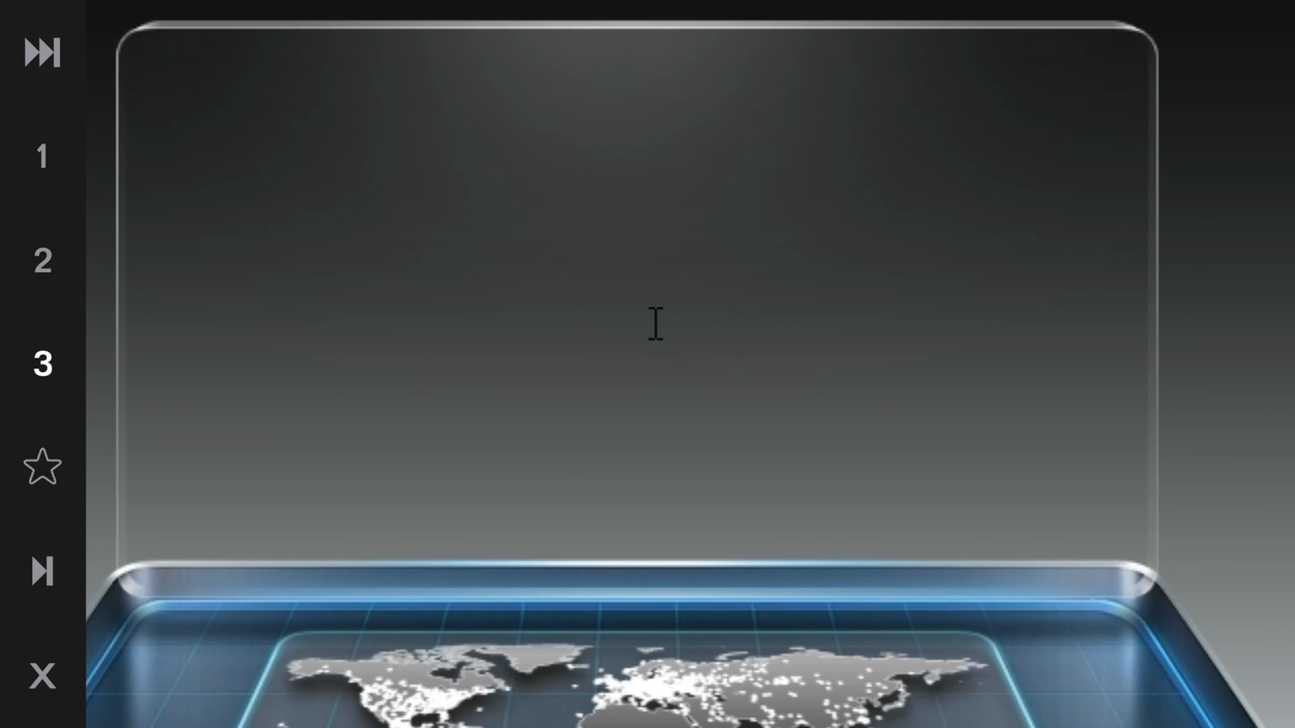
pyautogui.click(593, 127)
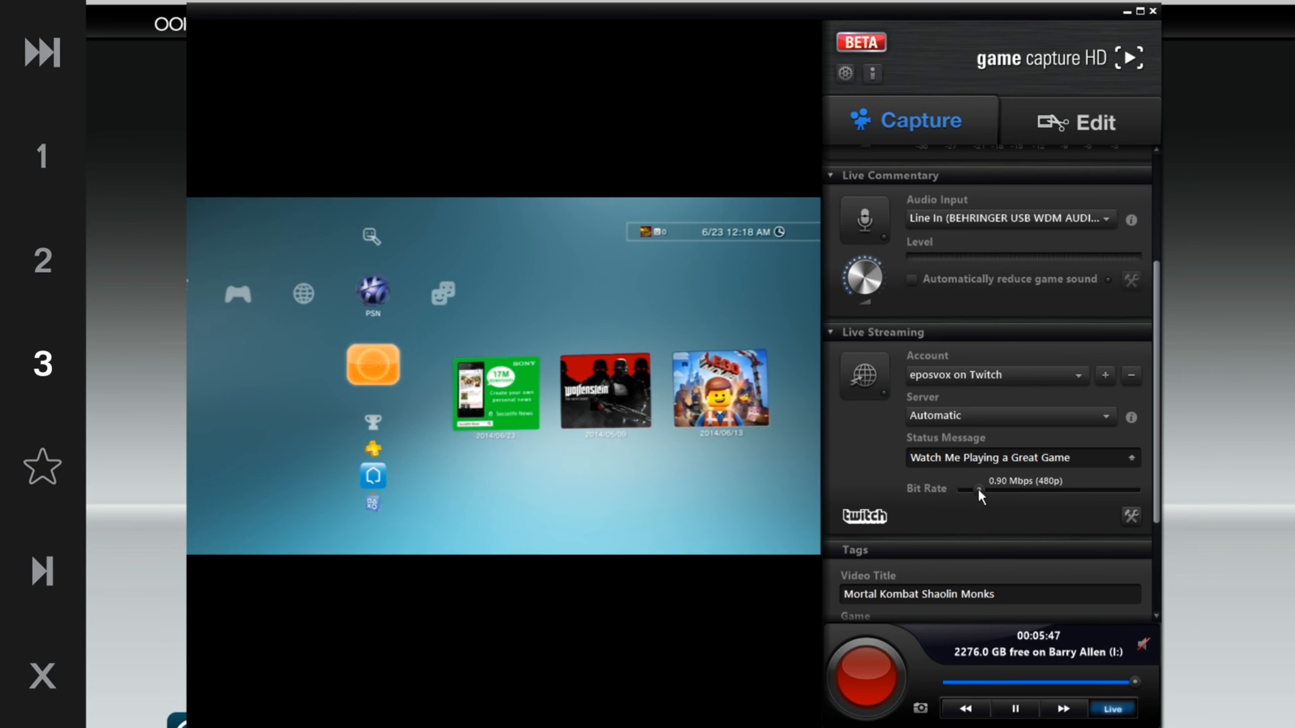
# Set the stream Bit Rate to 3.00 Mbps (720p) and check the Twitch category and Maximum Resolution options, leaving 720p
pyautogui.moveTo(978, 490); pyautogui.dragTo(1063, 503)
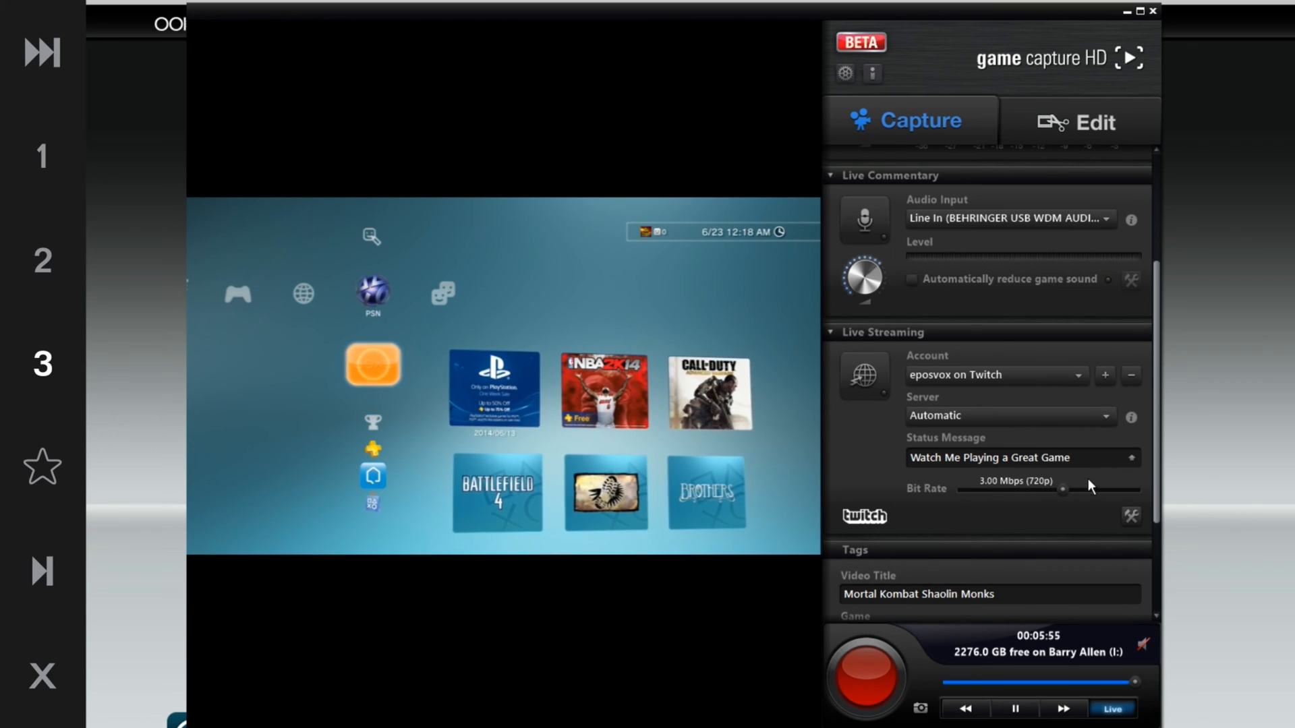
pyautogui.click(1130, 518)
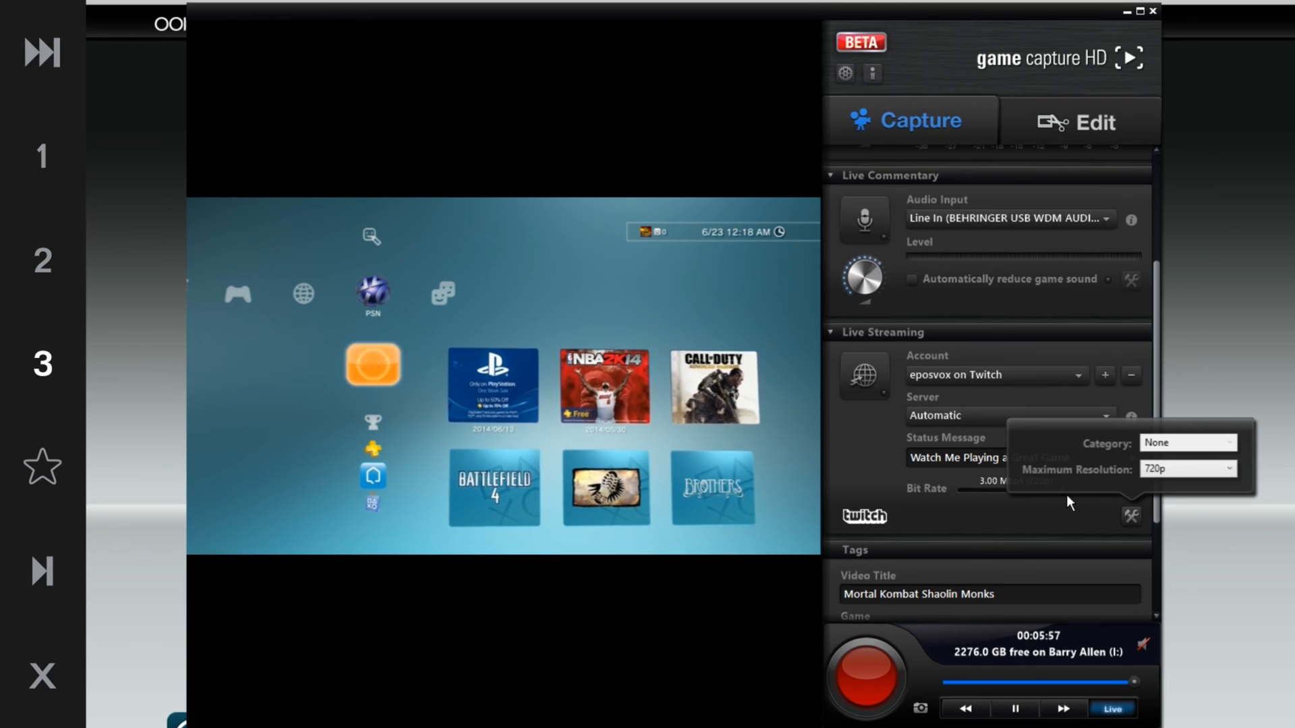
pyautogui.click(1187, 468)
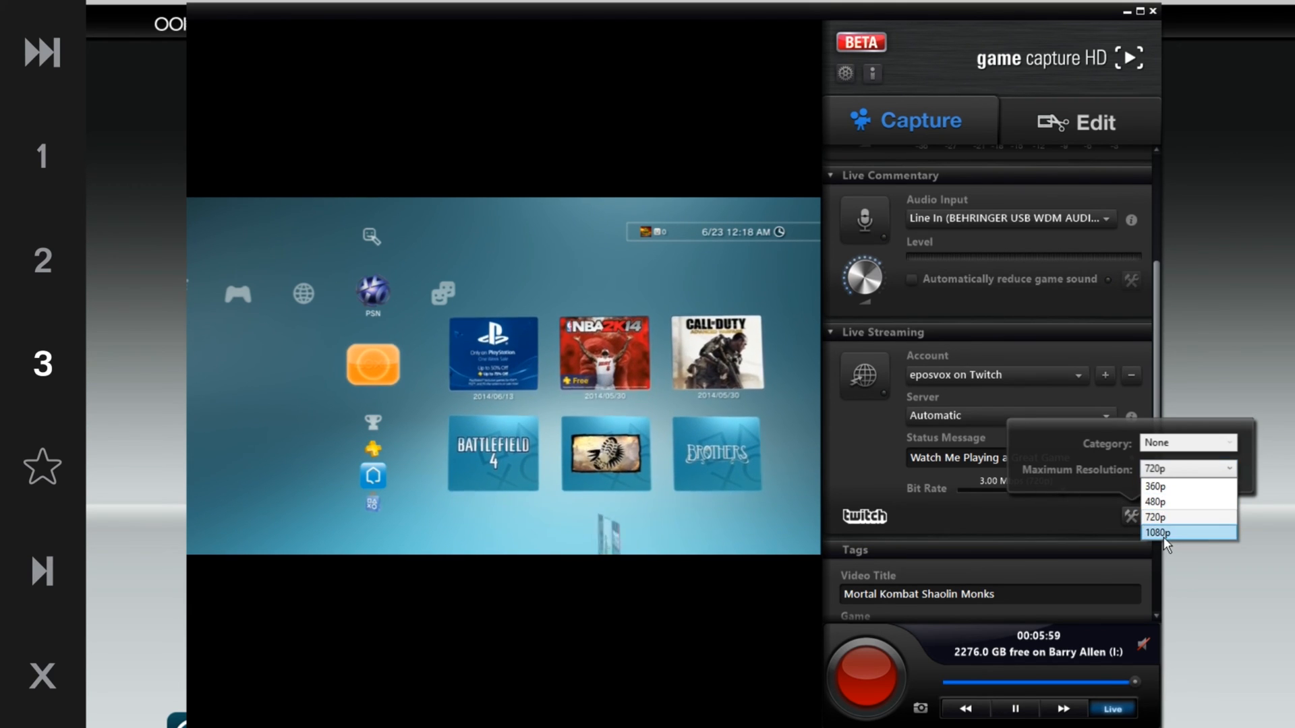
pyautogui.click(1164, 537)
pyautogui.click(1130, 518)
pyautogui.click(1187, 469)
pyautogui.click(1173, 518)
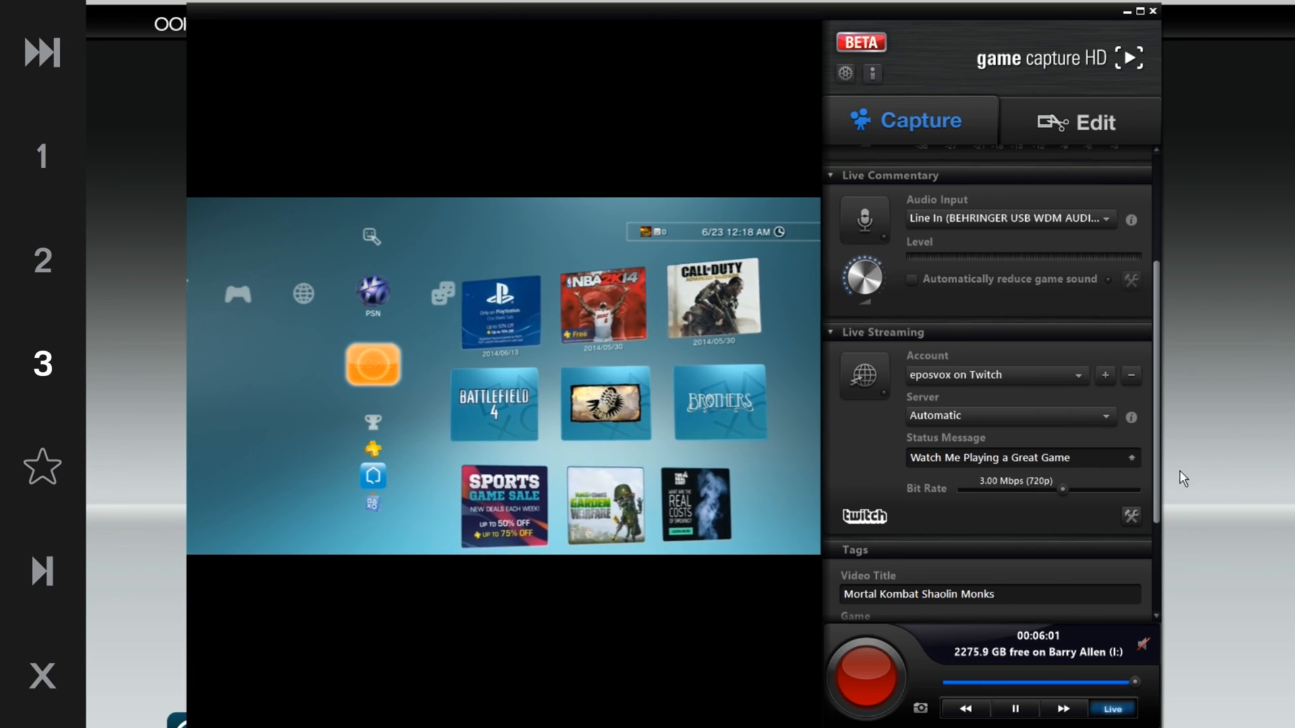
pyautogui.click(1130, 514)
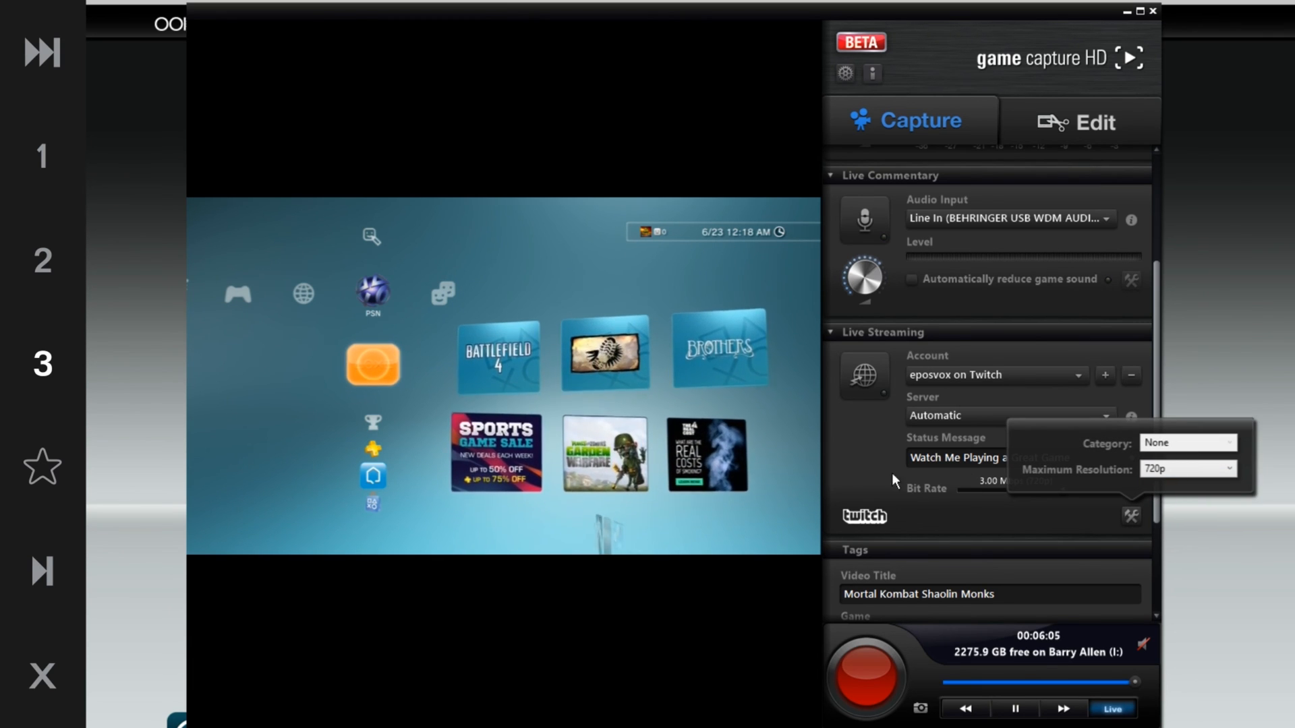
pyautogui.click(877, 457)
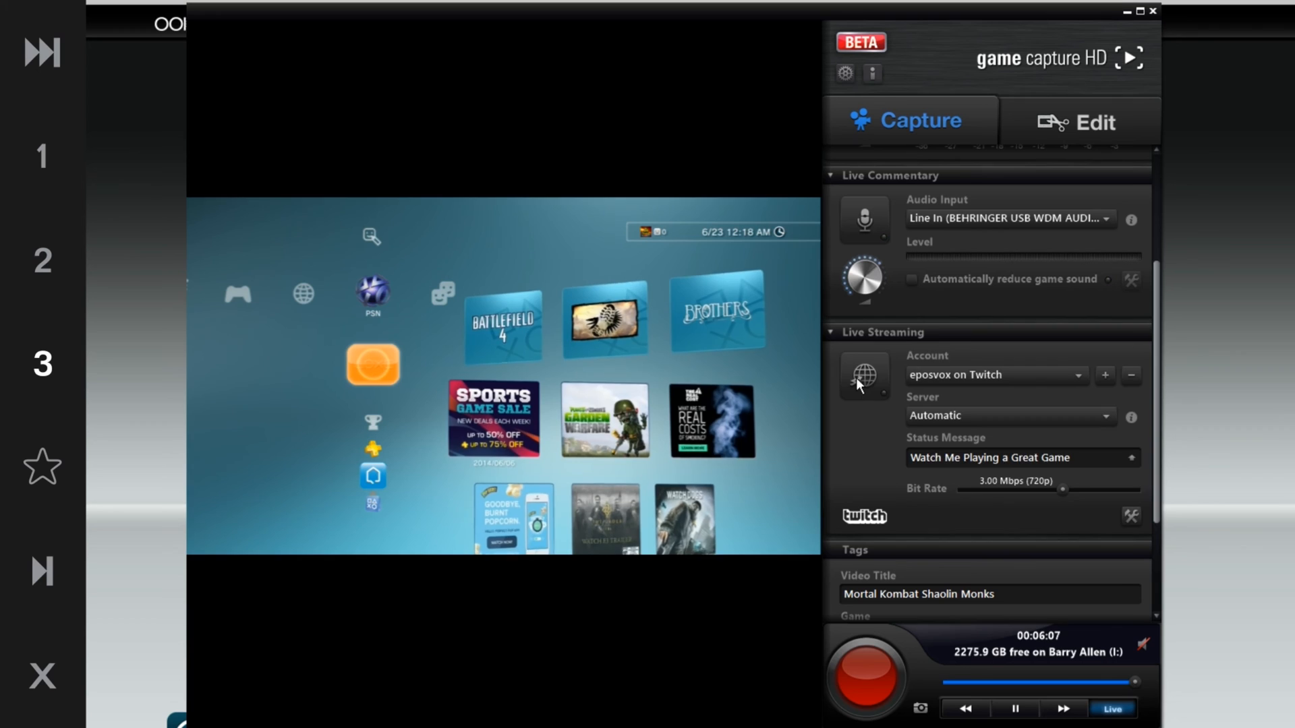
# Start the live stream to Twitch and review the Video Title, Game and Description tag fields
pyautogui.click(856, 377)
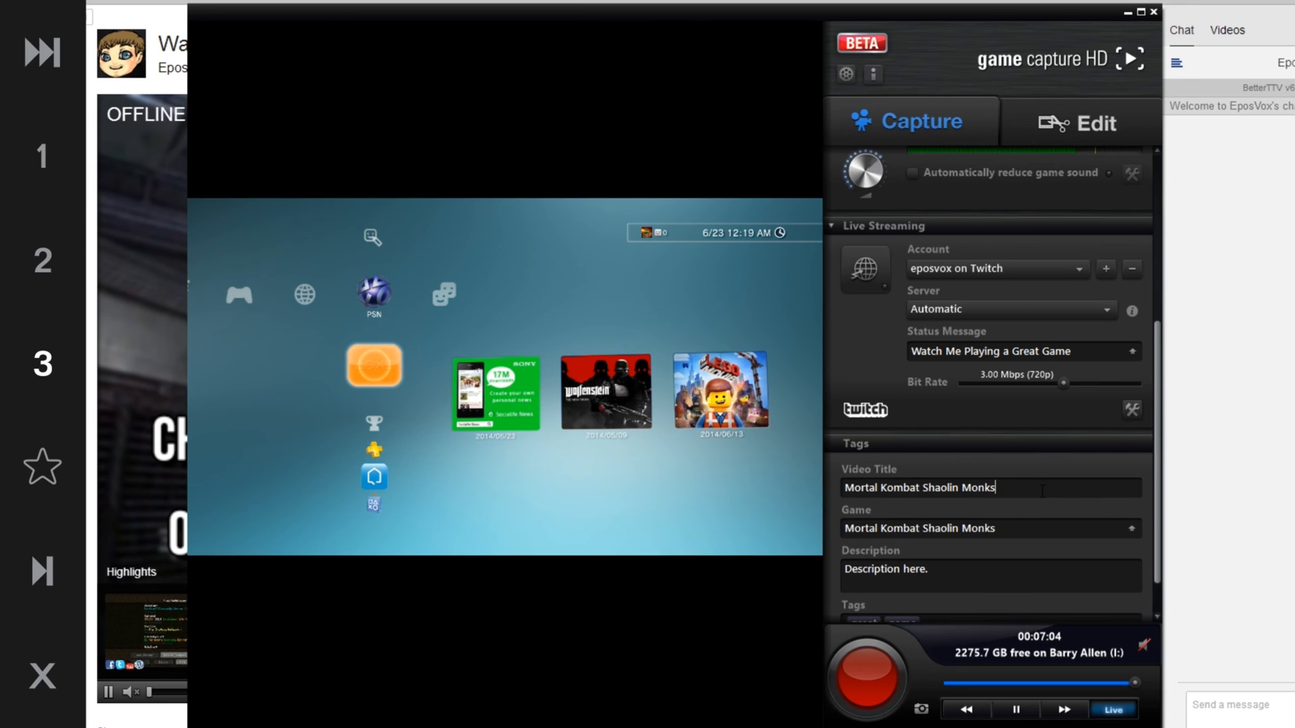
pyautogui.scroll(-2, 1042, 496)
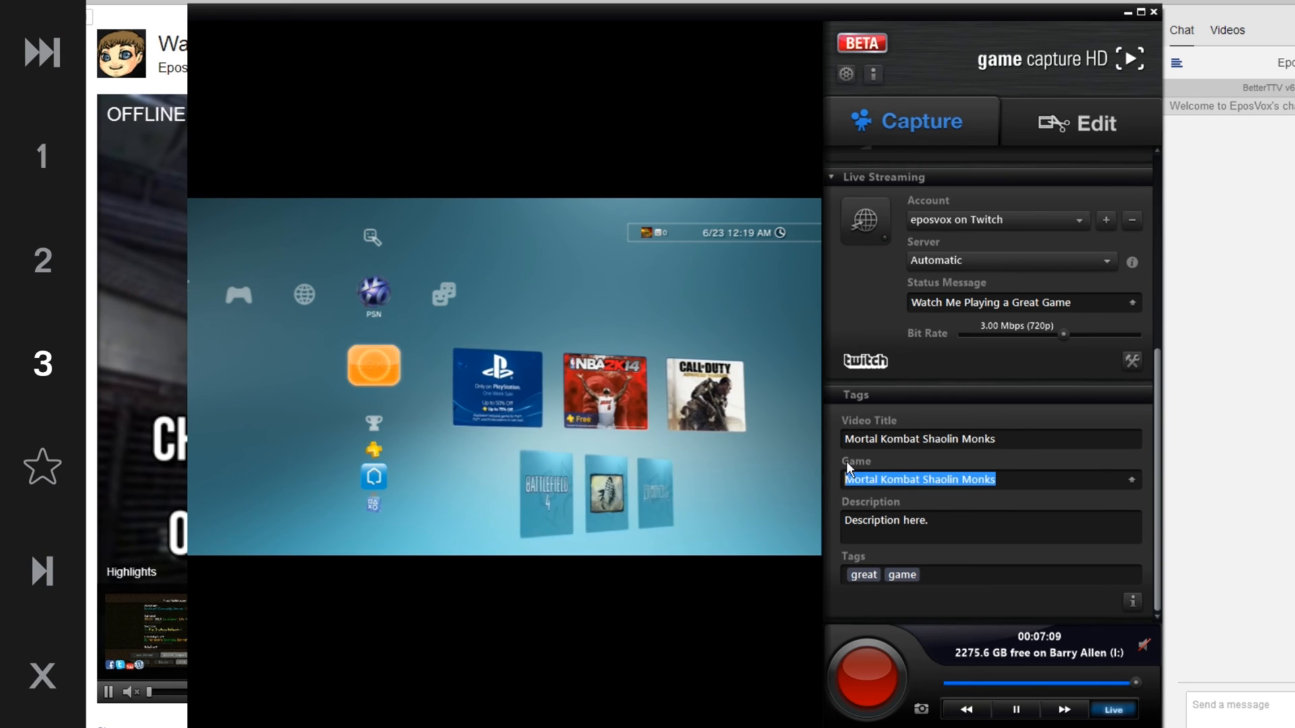
pyautogui.moveTo(1013, 438); pyautogui.dragTo(869, 415)
pyautogui.click(889, 439)
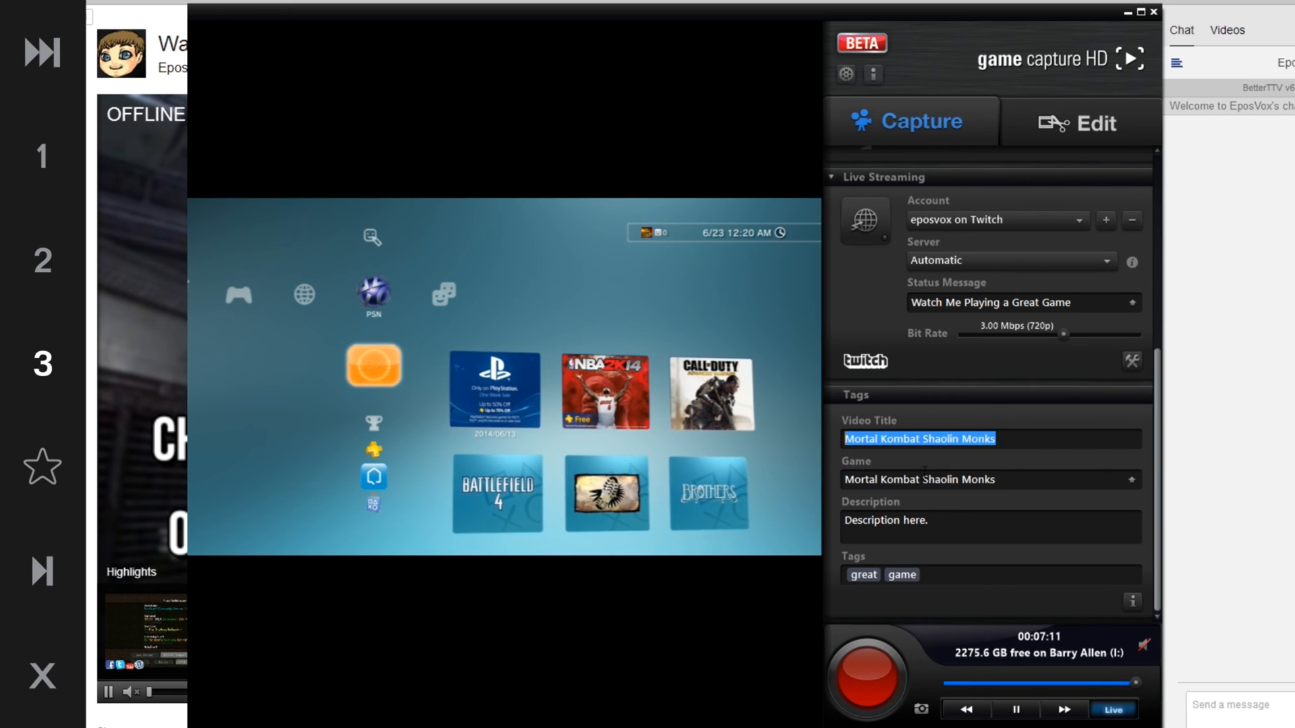
pyautogui.click(935, 541)
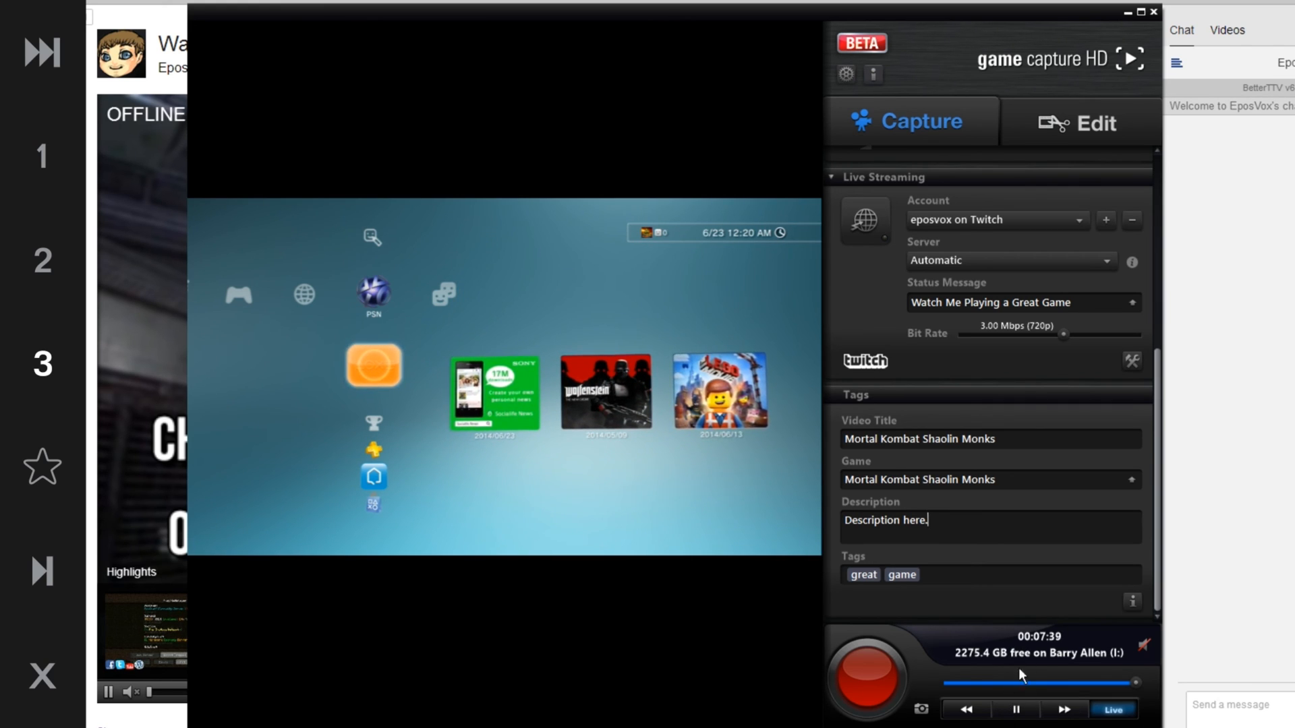
# Scrub back along the live recording timeline, then return playback to Live
pyautogui.click(995, 681)
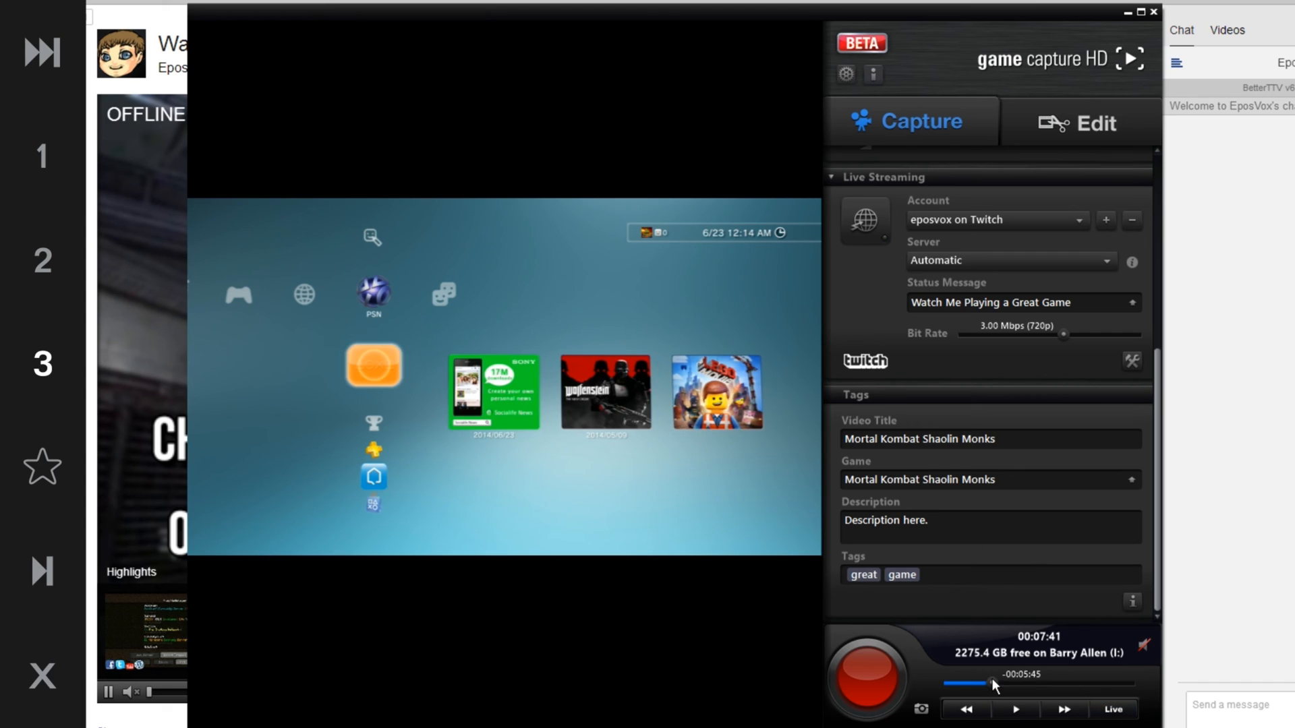
pyautogui.moveTo(996, 677); pyautogui.dragTo(1064, 684)
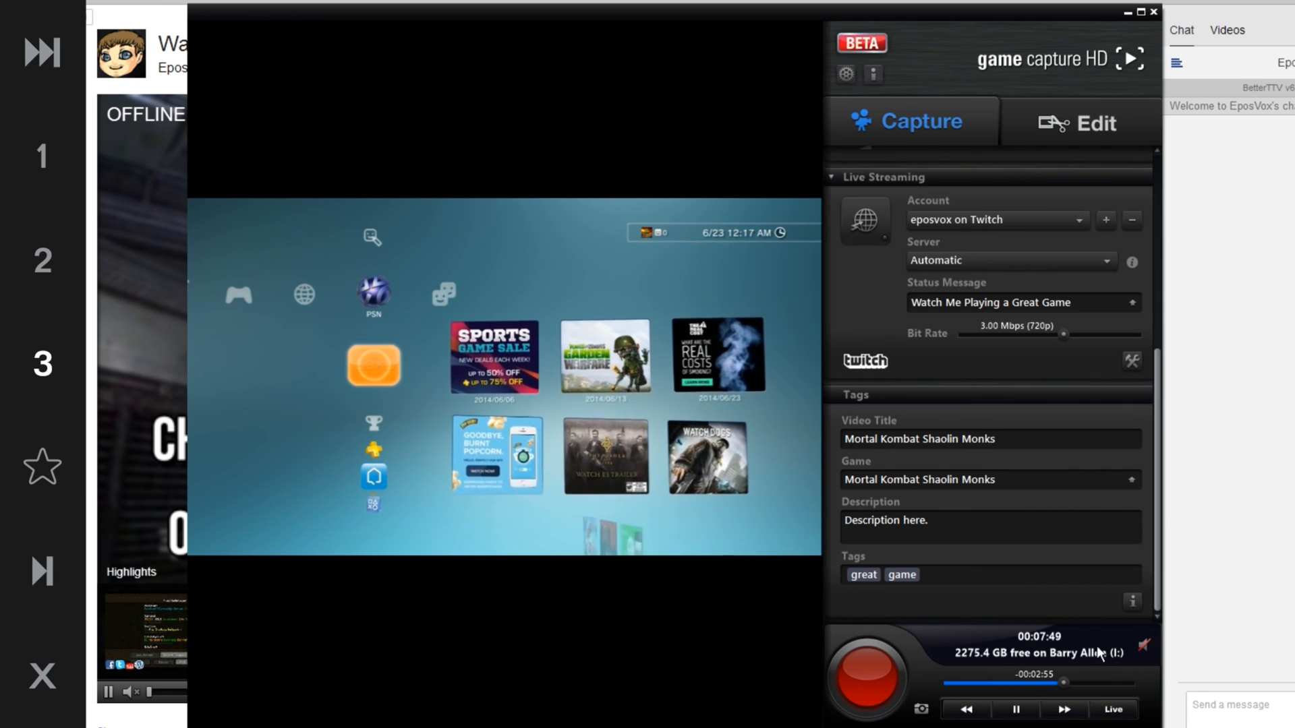
pyautogui.click(1106, 708)
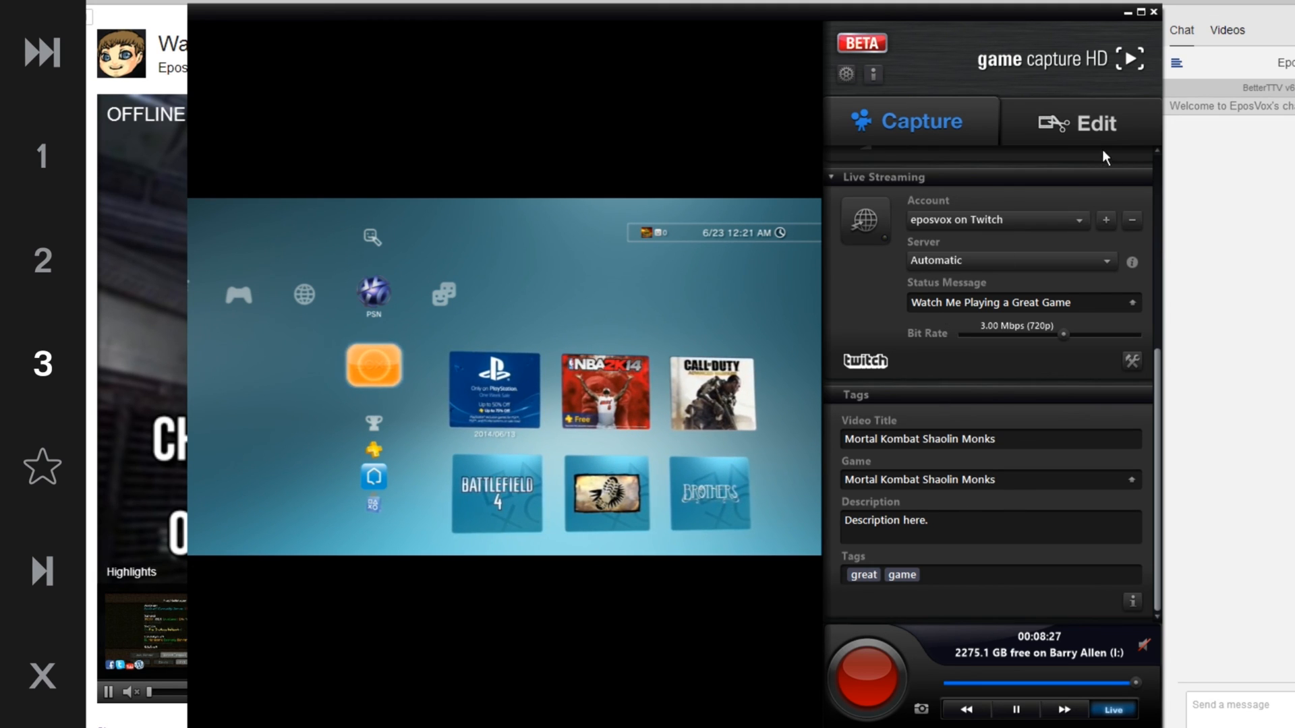
# Switch to the Edit view and open the 12:43 Chu Gunna Kick my Ass video in the Dead or Alive 5 library
pyautogui.click(1293, 2)
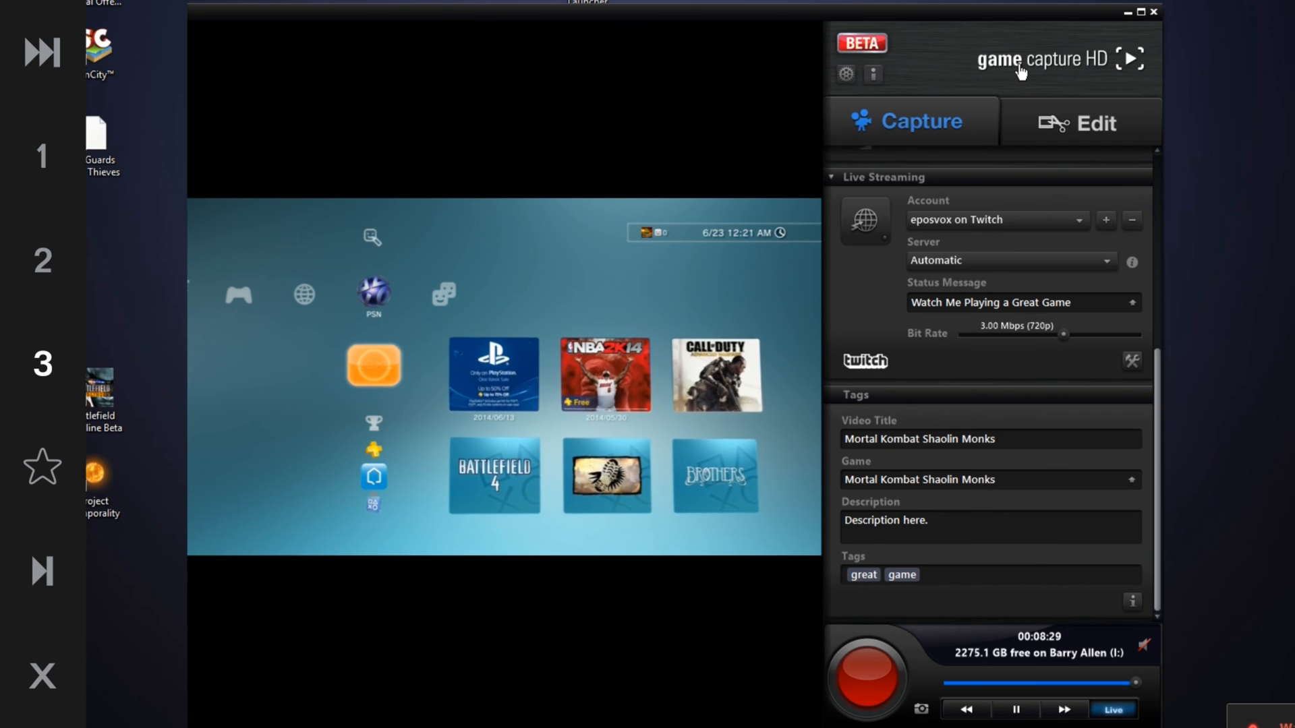
pyautogui.click(1038, 120)
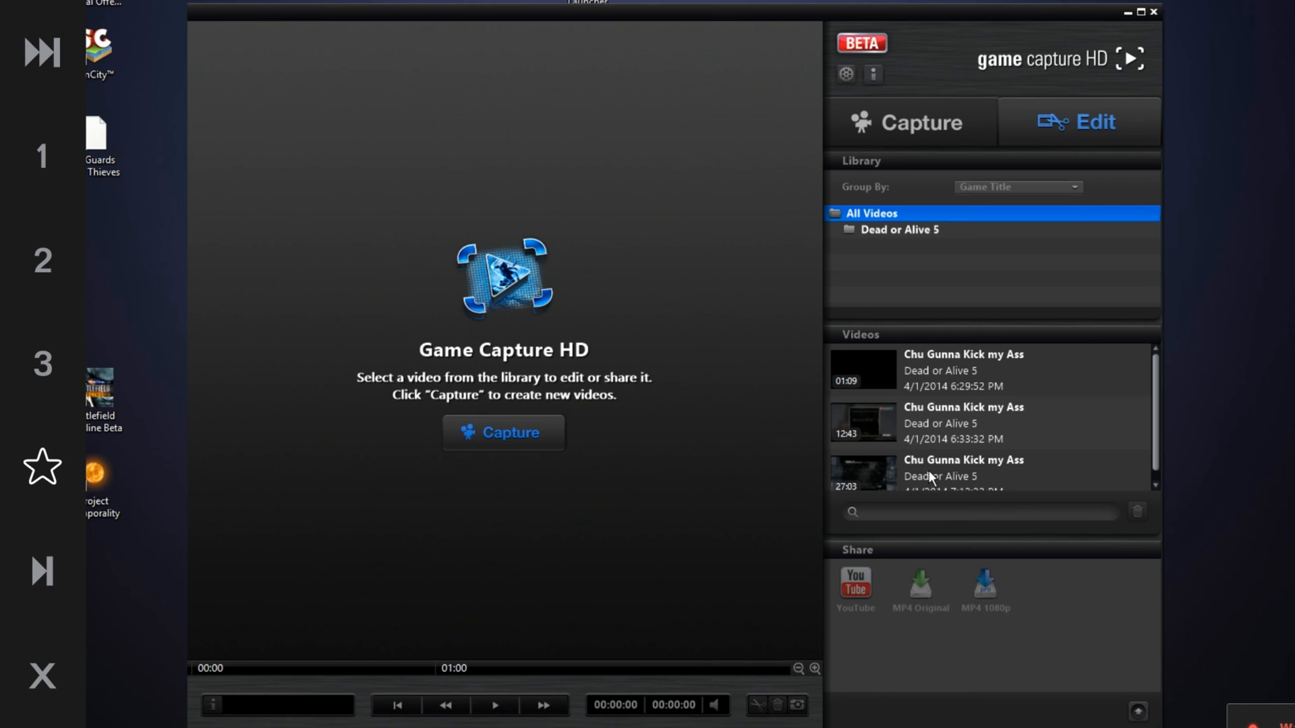
pyautogui.click(932, 232)
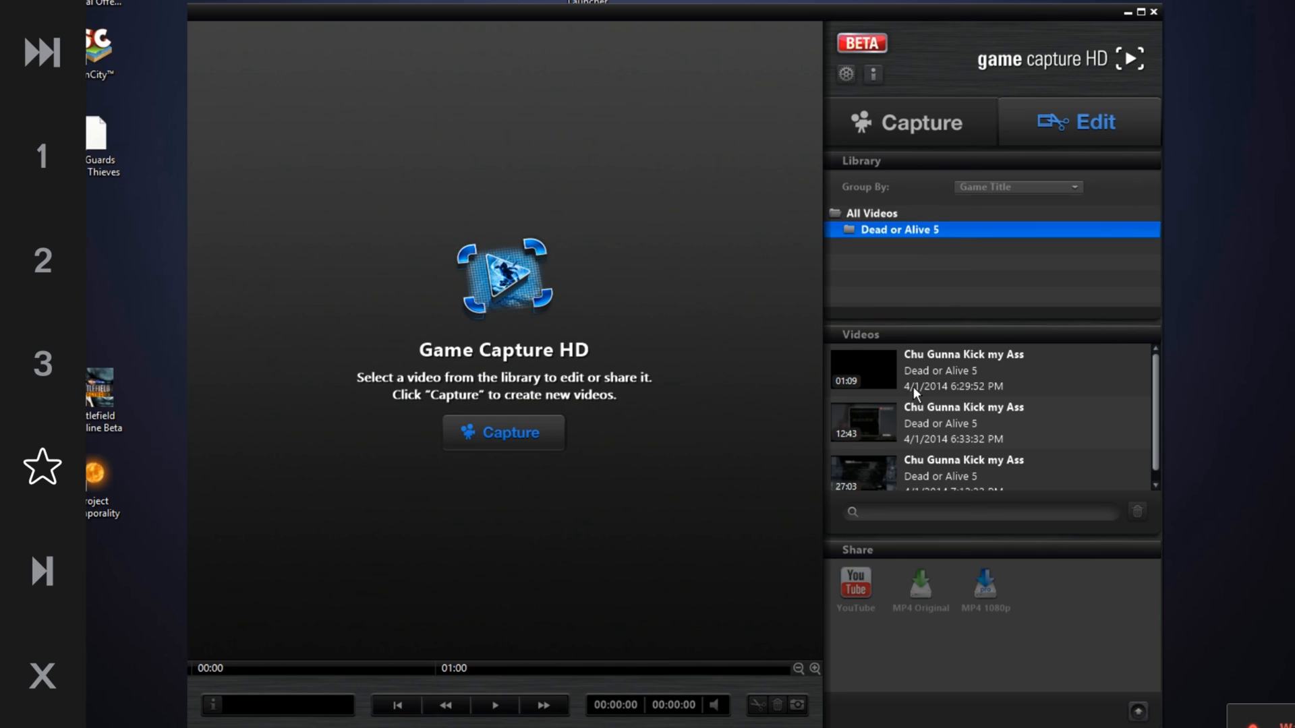
pyautogui.click(956, 425)
pyautogui.scroll(-1, 966, 428)
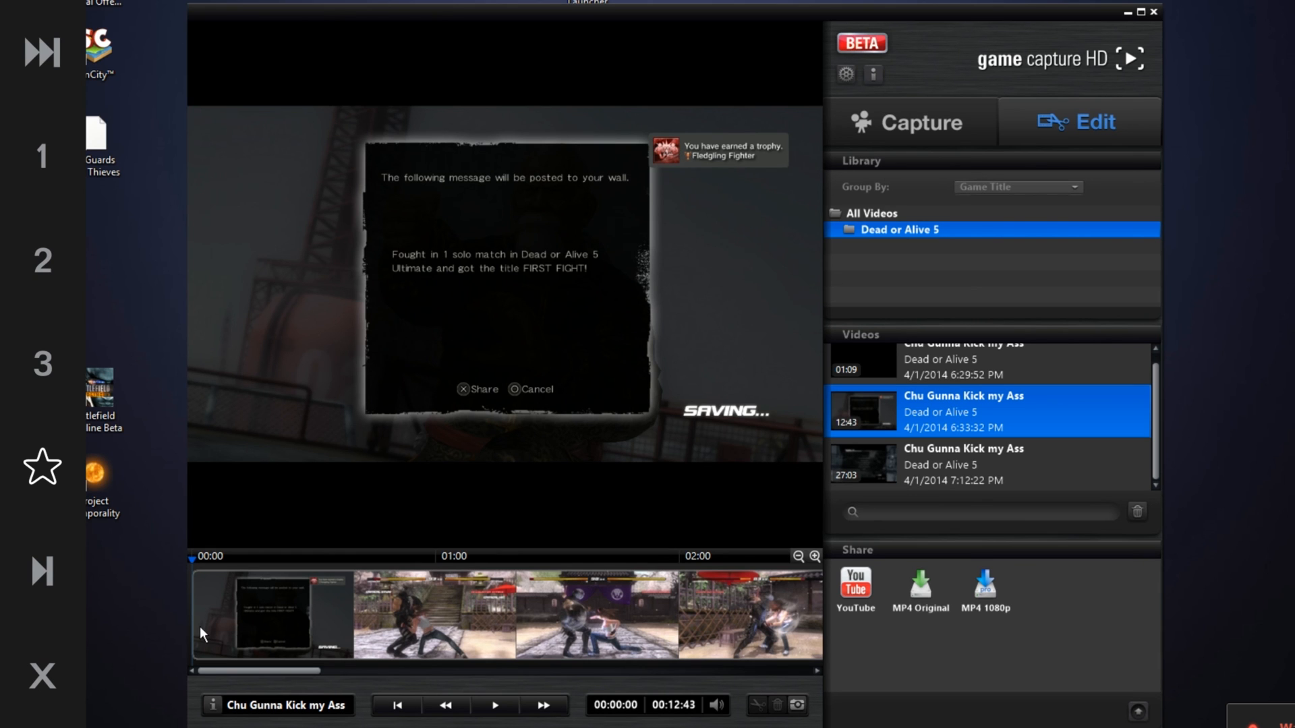
# Preview the video by jumping to different points on its timeline
pyautogui.click(411, 650)
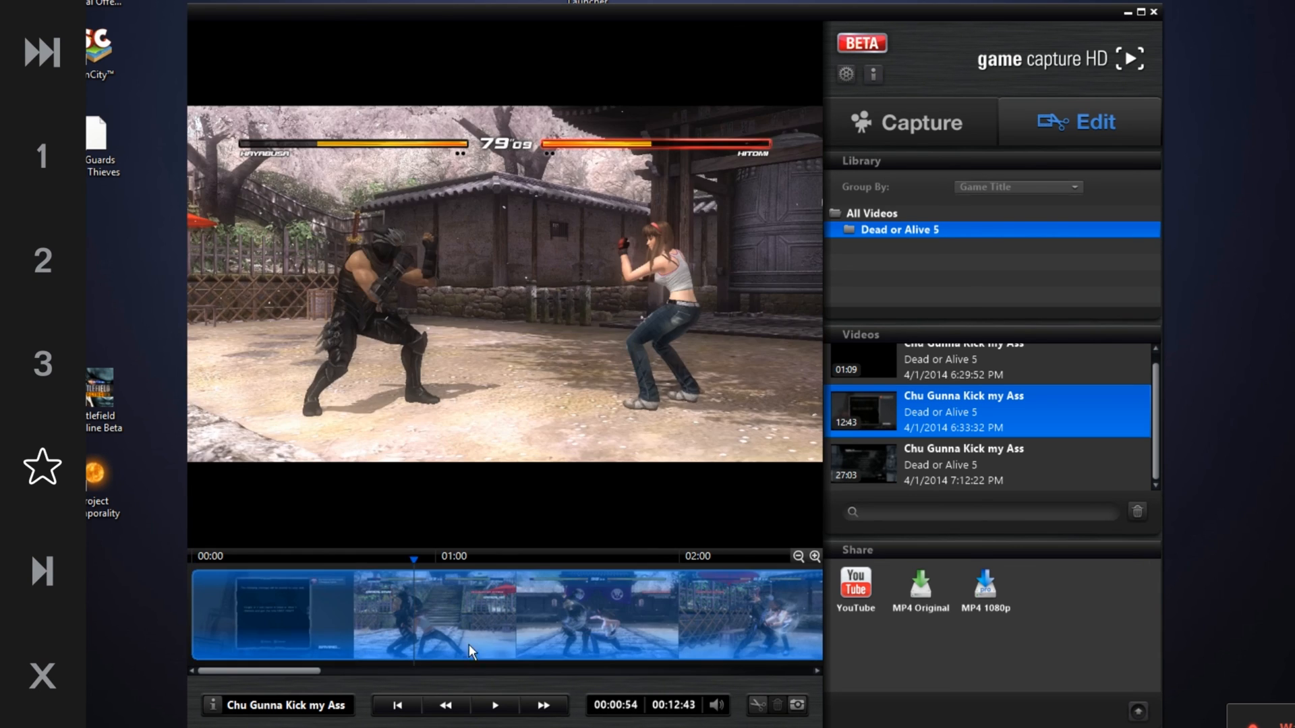
pyautogui.click(694, 630)
pyautogui.click(750, 637)
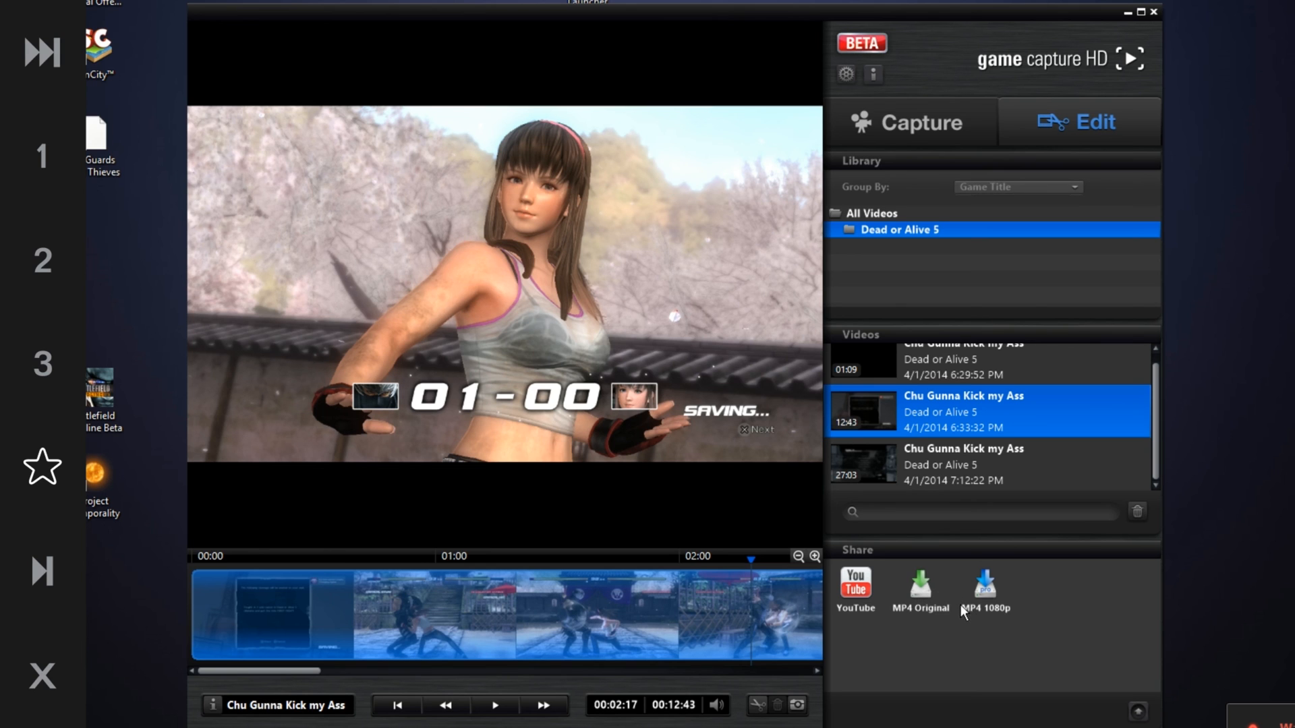
pyautogui.click(386, 619)
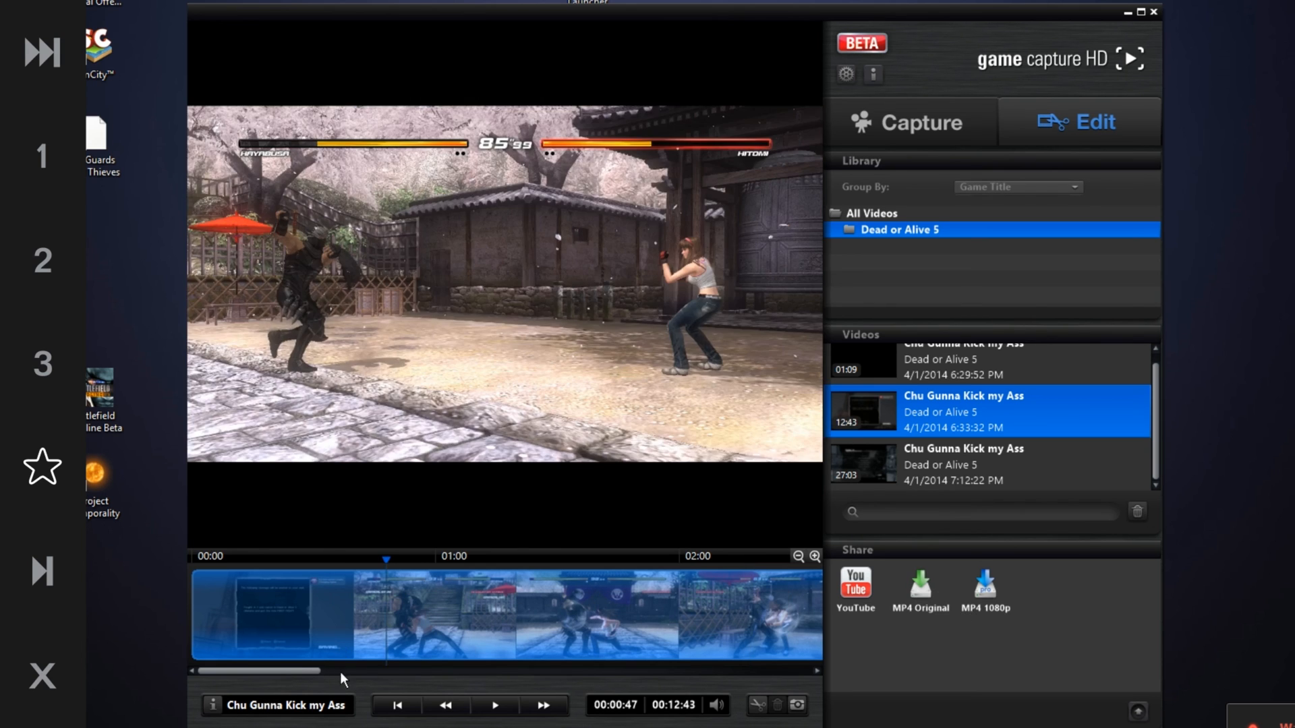
# Open the video's info panel and review its title, game title, configuration, description and tags fields
pyautogui.click(315, 705)
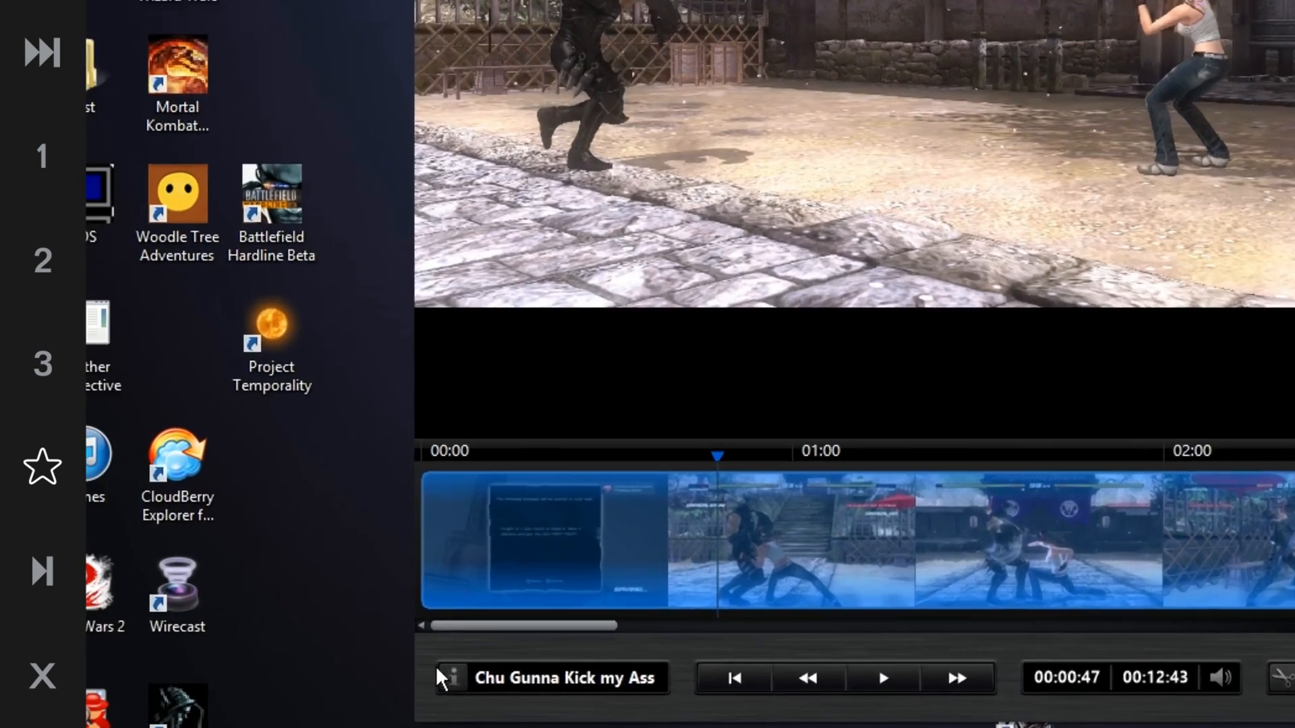
pyautogui.click(200, 706)
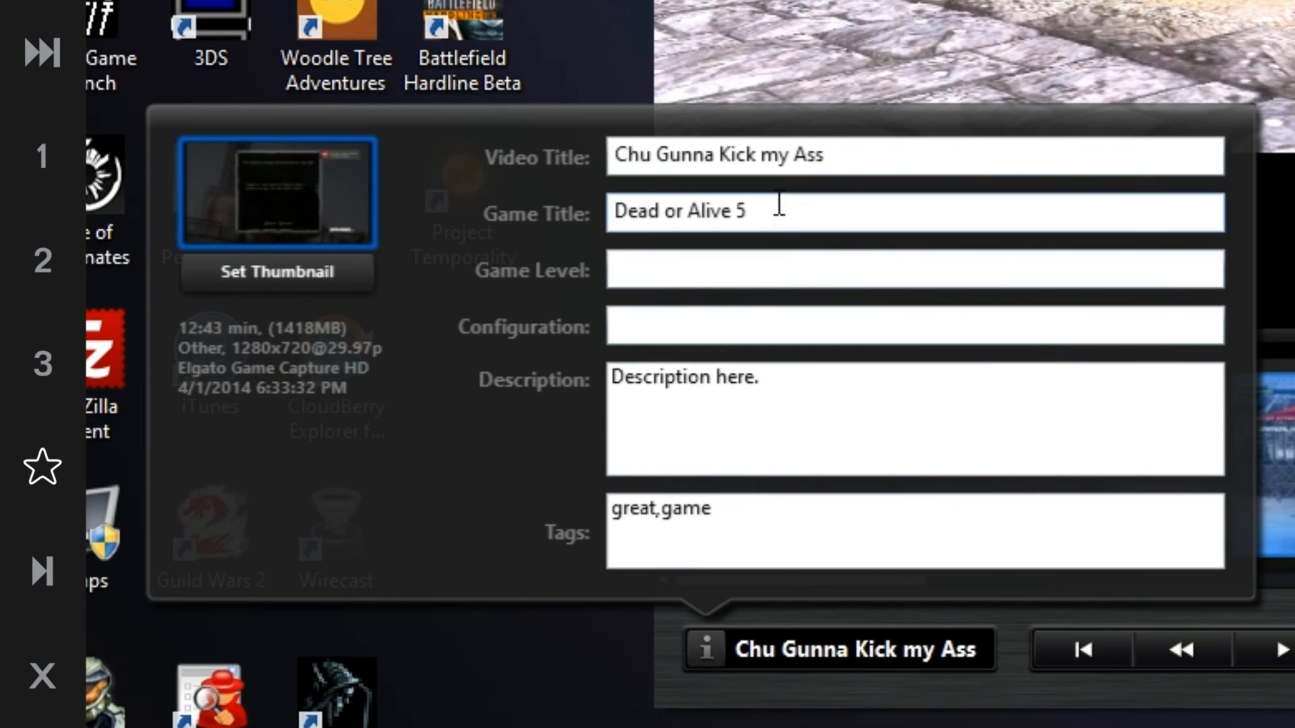
pyautogui.click(721, 213)
pyautogui.click(661, 280)
pyautogui.click(676, 321)
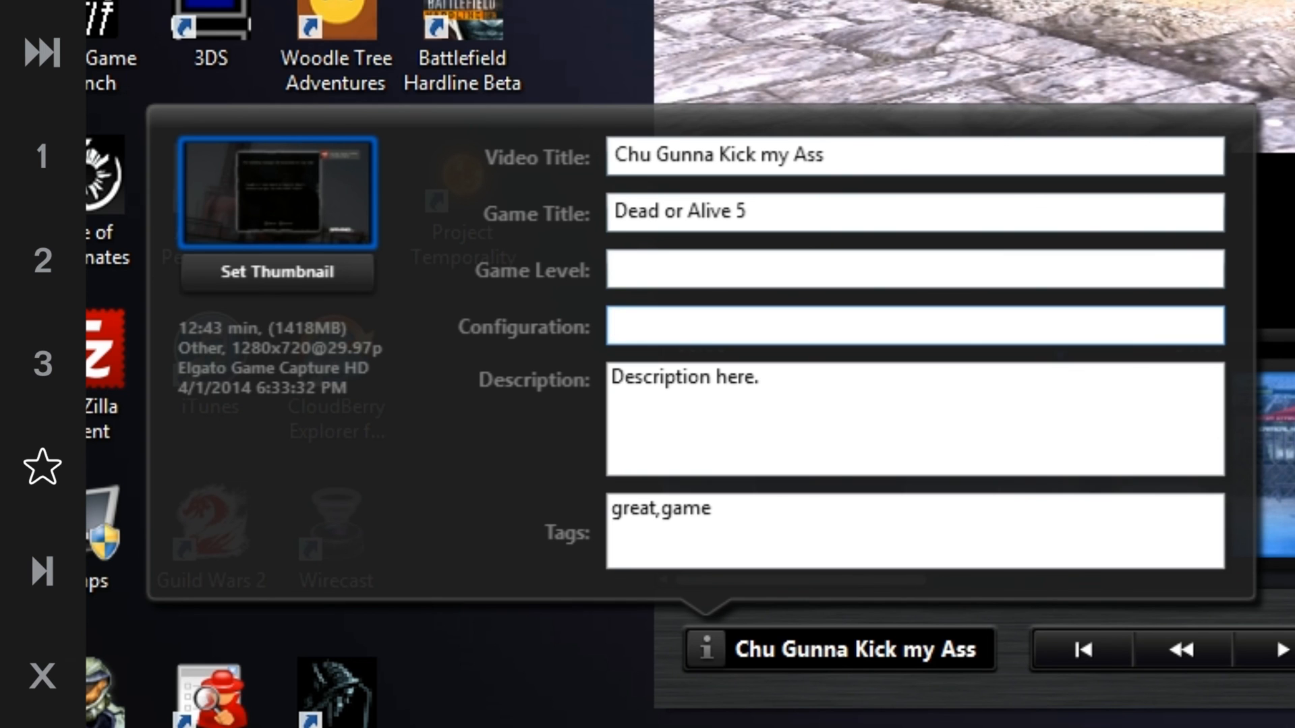
pyautogui.click(810, 683)
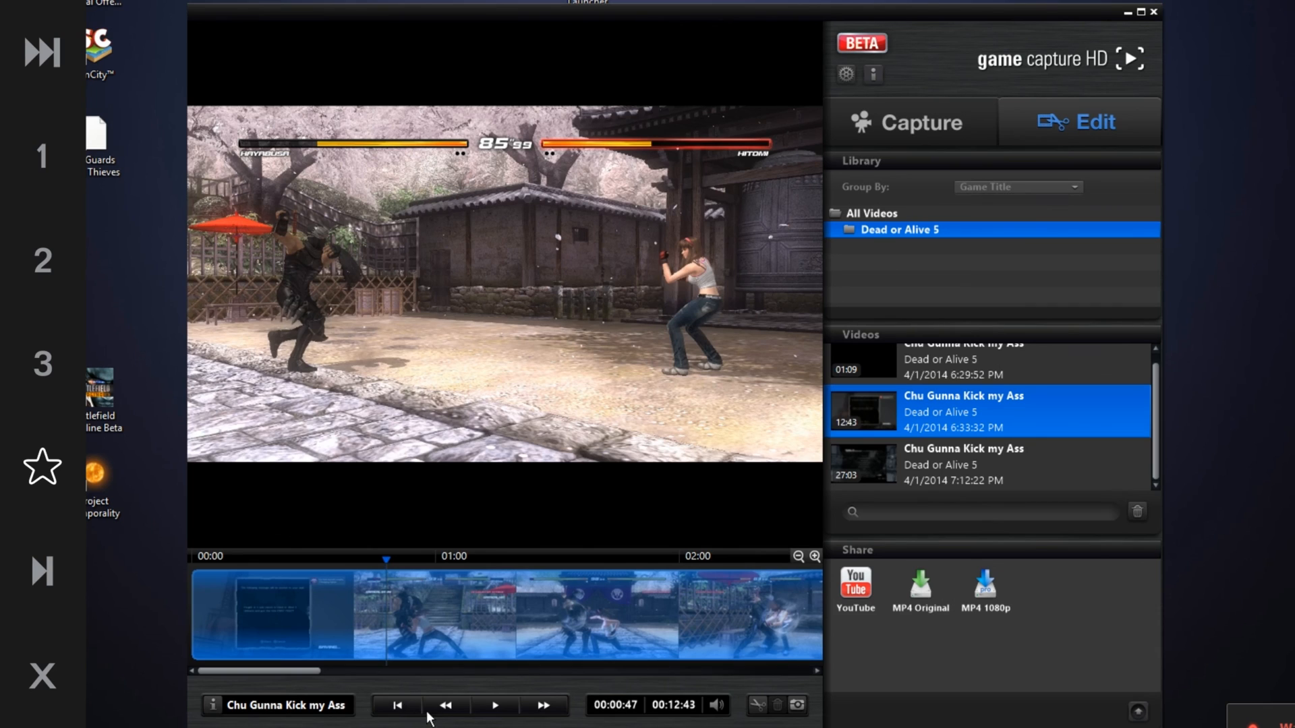
# Jump to the video's start, play it, and skip ahead on the timeline
pyautogui.click(394, 708)
pyautogui.click(495, 706)
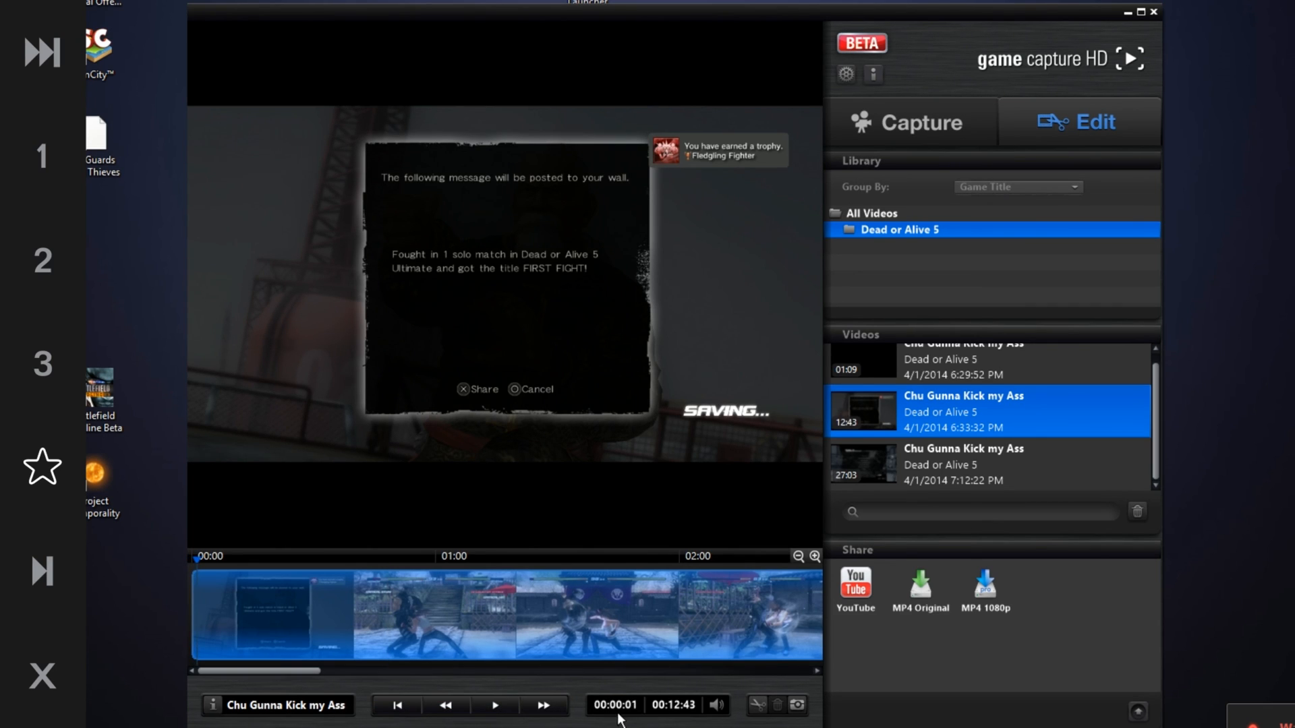
pyautogui.click(665, 621)
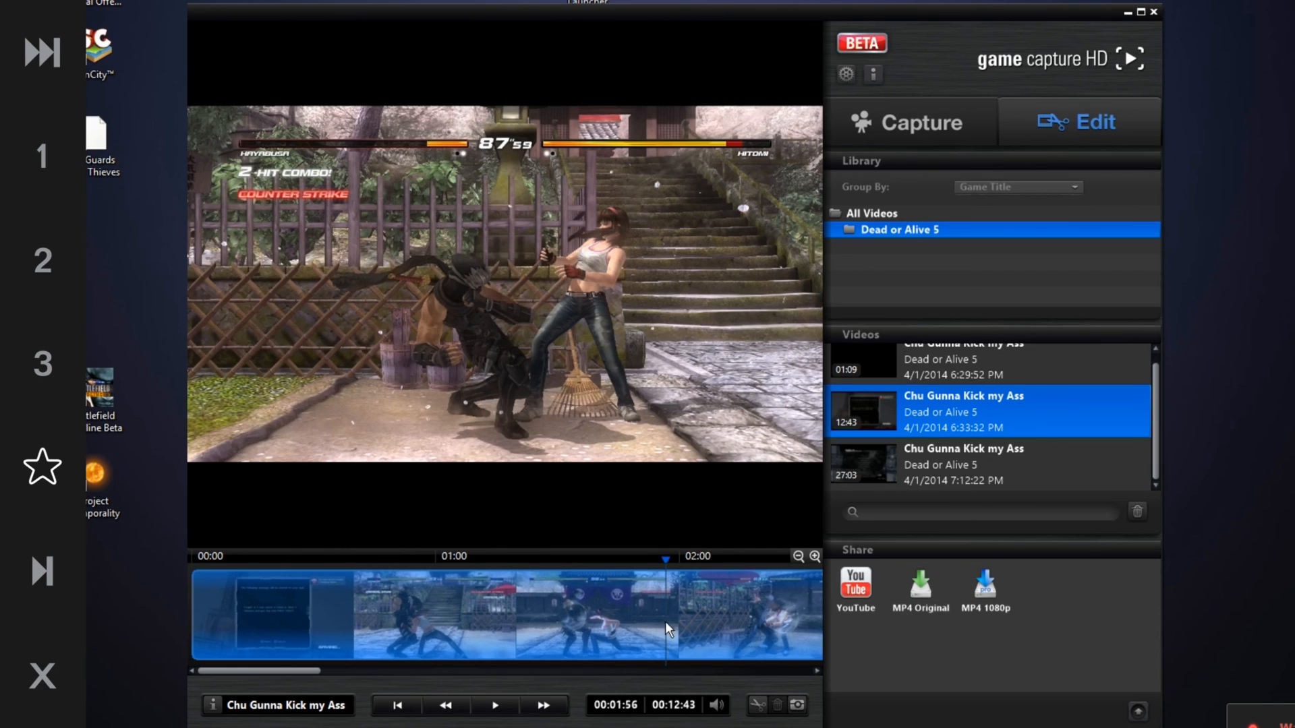
# Split the video on the timeline, delete two of its segments, preview the remaining clip, and restore the full video
pyautogui.click(765, 704)
pyautogui.click(733, 632)
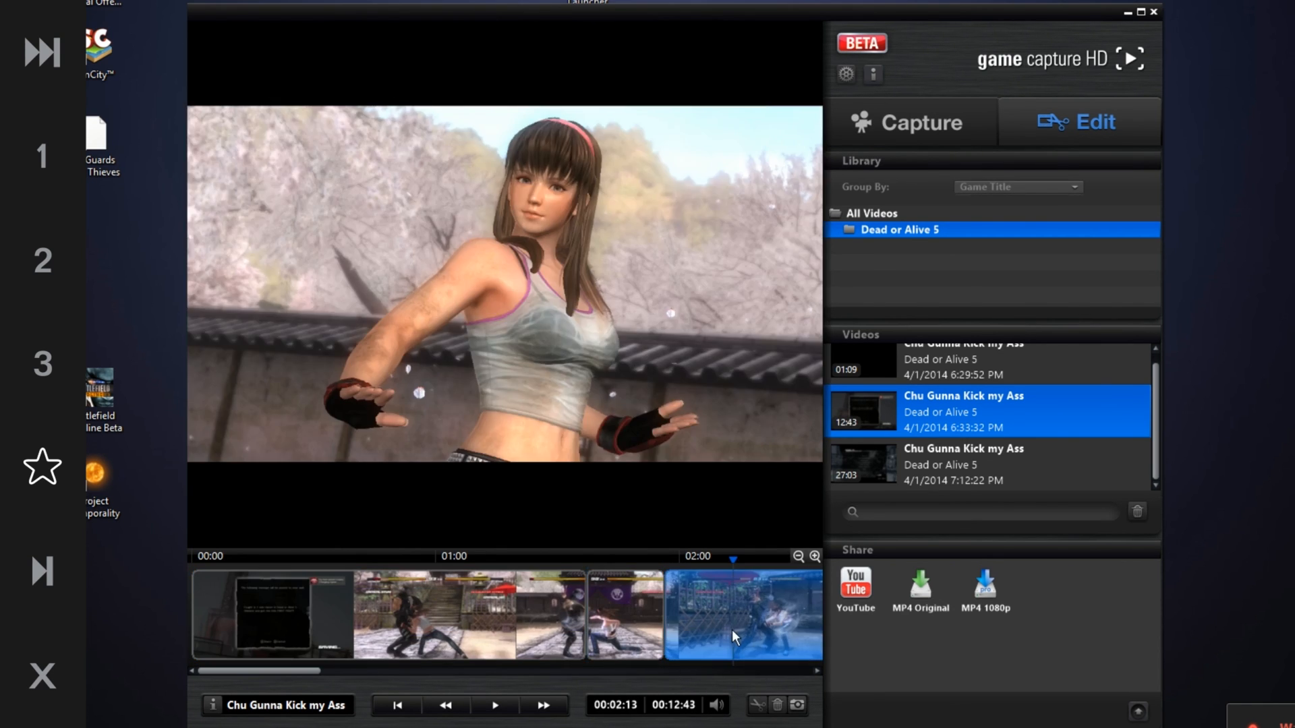
pyautogui.press('Delete')
pyautogui.click(374, 624)
pyautogui.press('Delete')
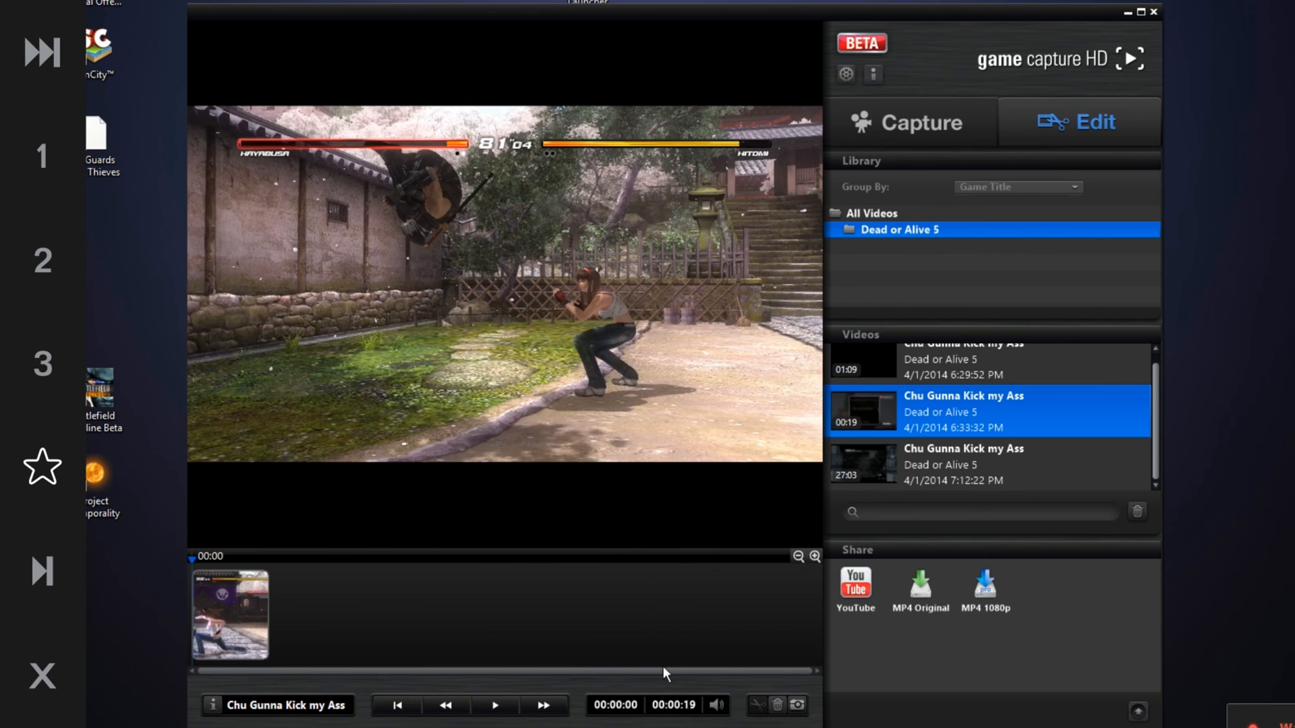
pyautogui.click(214, 607)
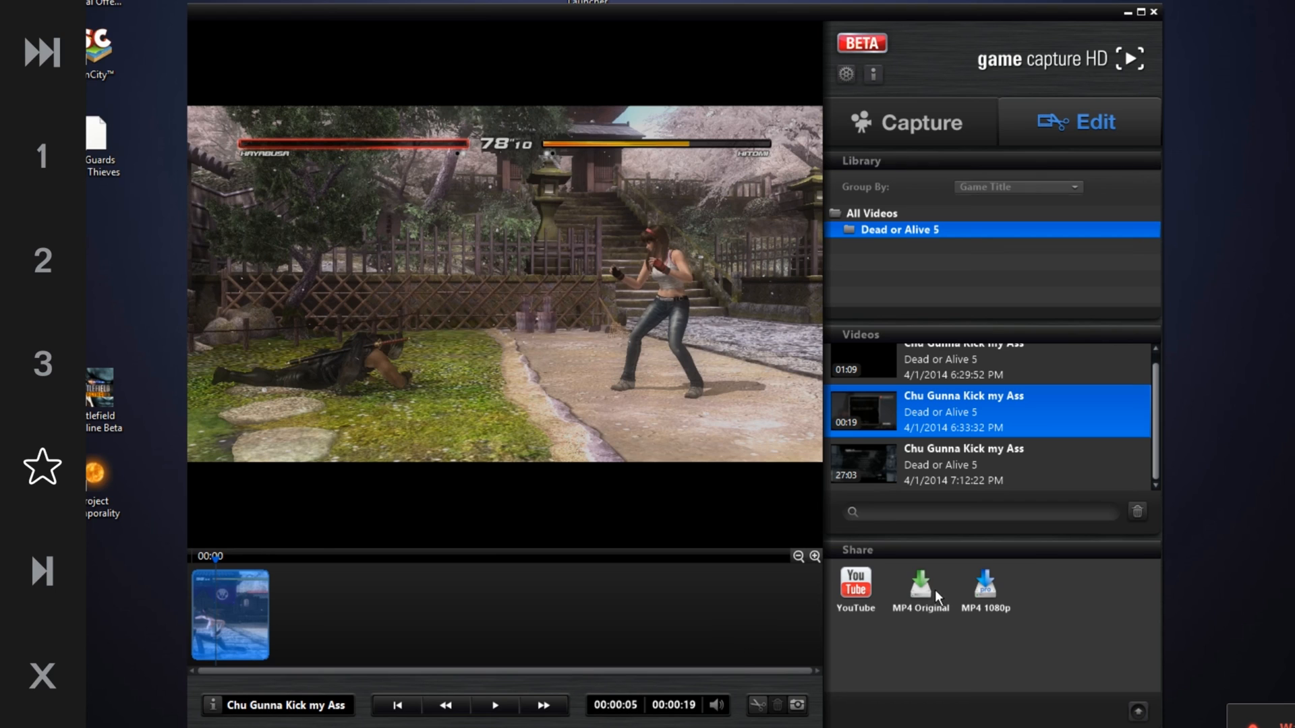
pyautogui.click(641, 600)
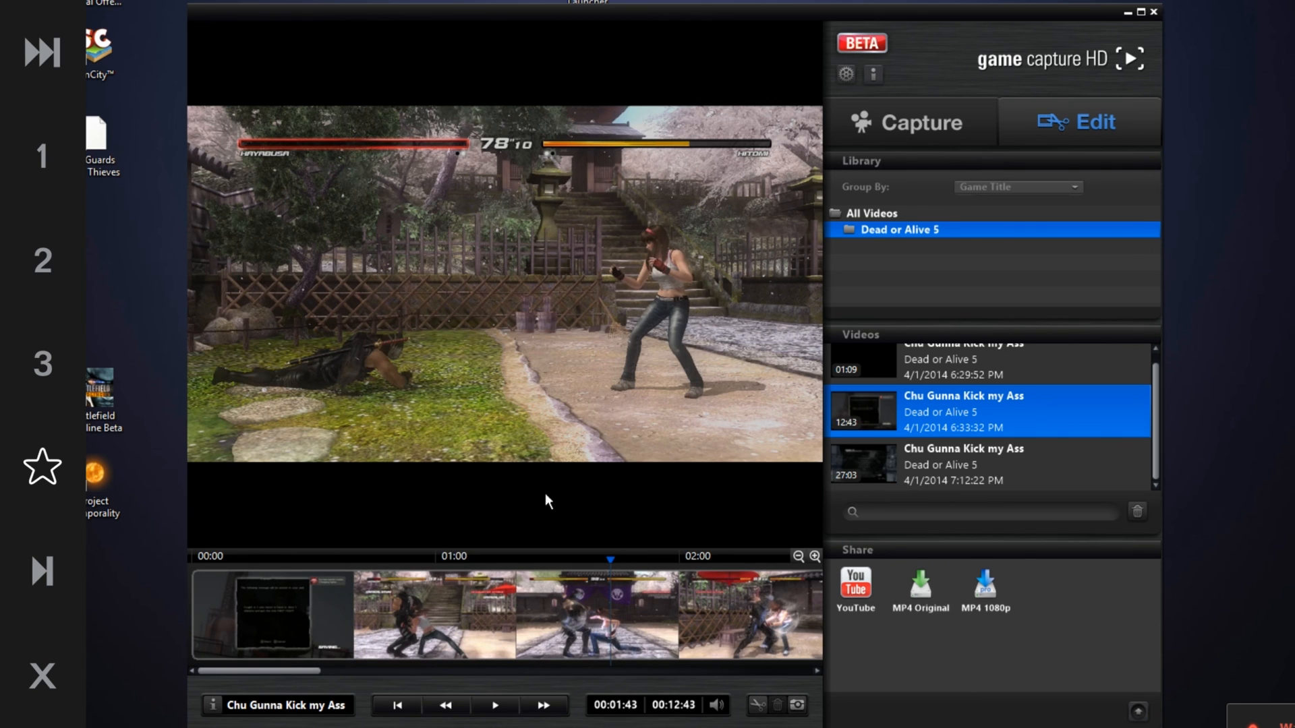
# Jump between several points on the full video's timeline to preview it
pyautogui.click(653, 613)
pyautogui.click(496, 582)
pyautogui.click(464, 587)
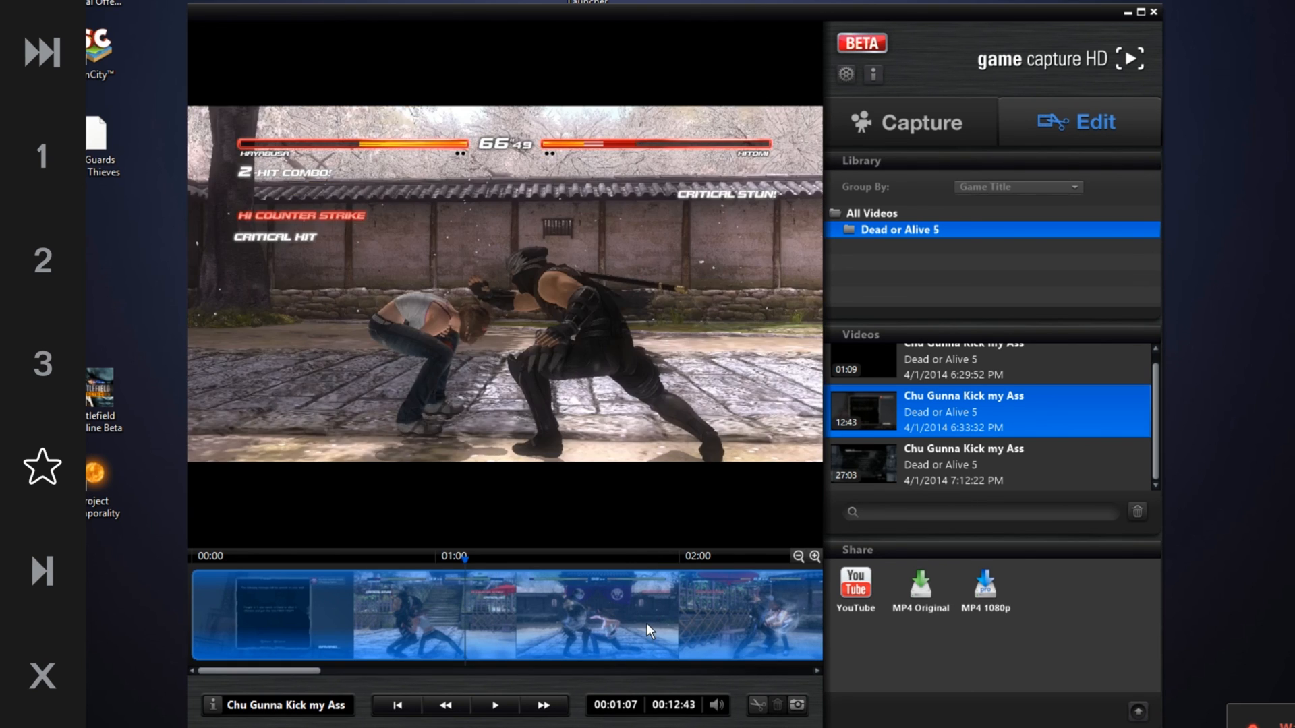
pyautogui.click(647, 623)
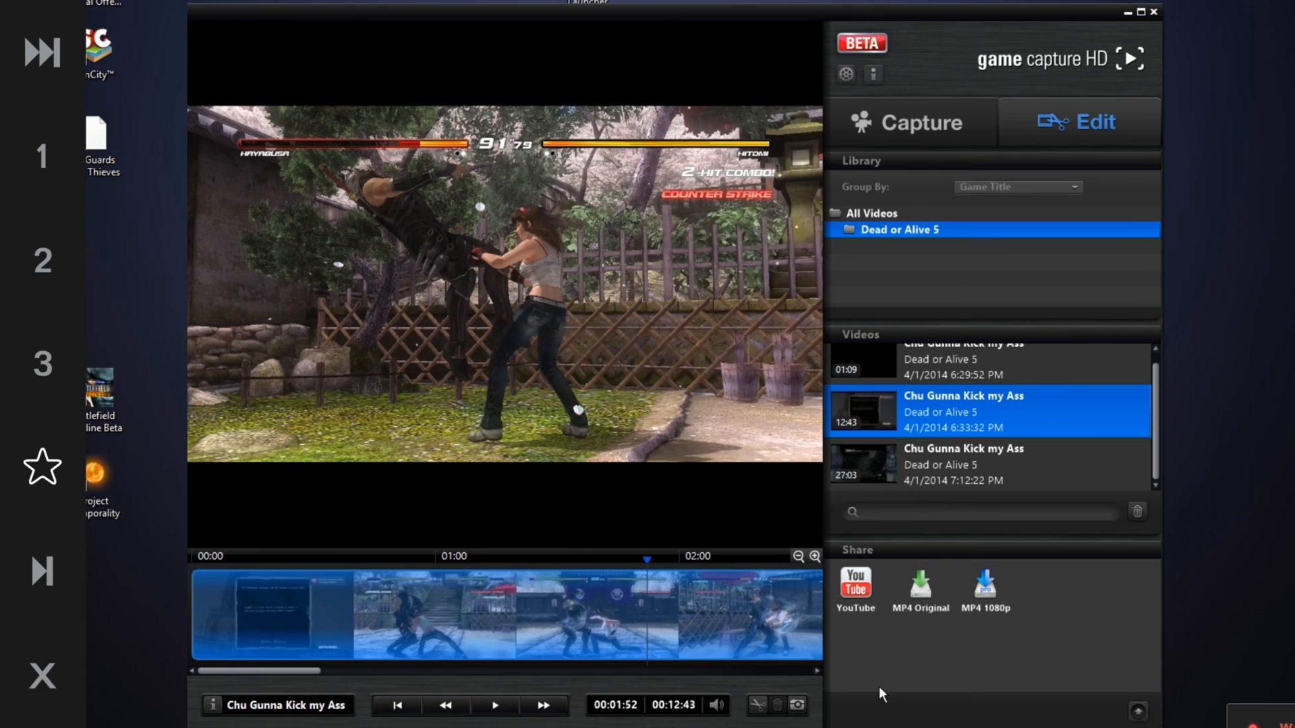
# Start an MP4 1080p export of the video, then cancel it and clear the share queue
pyautogui.click(993, 596)
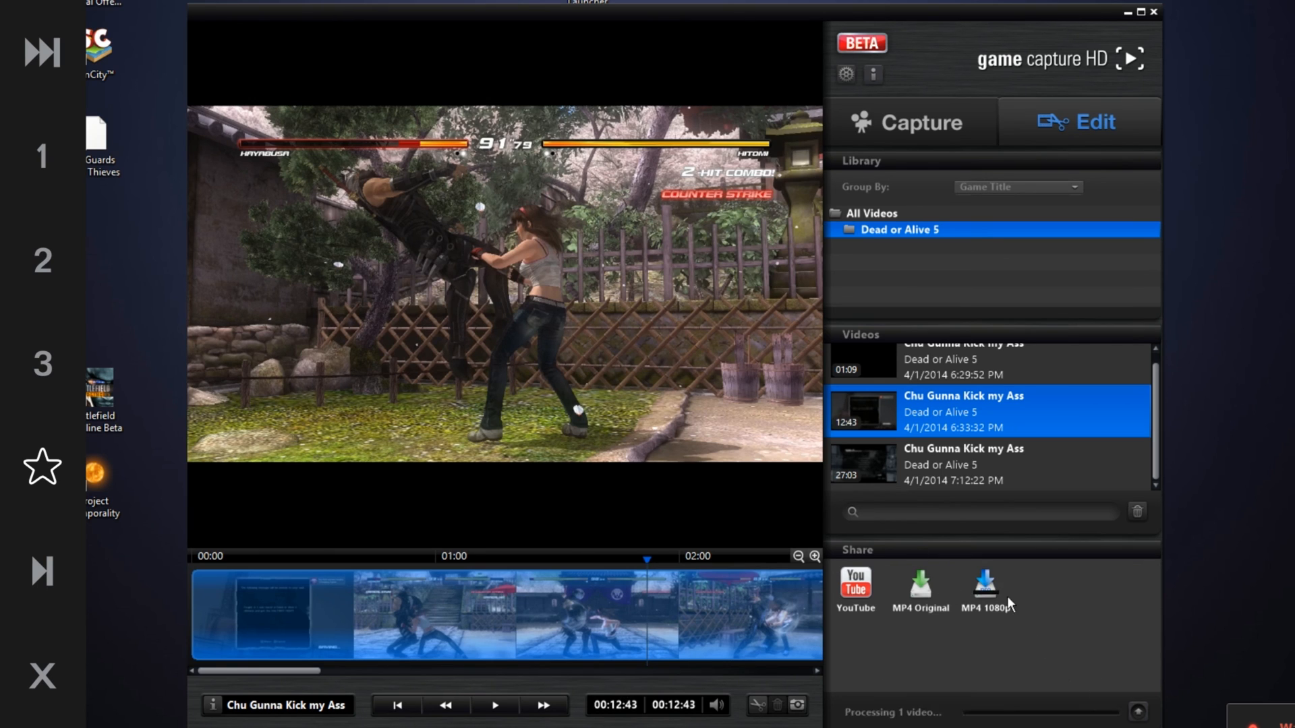
pyautogui.click(1140, 714)
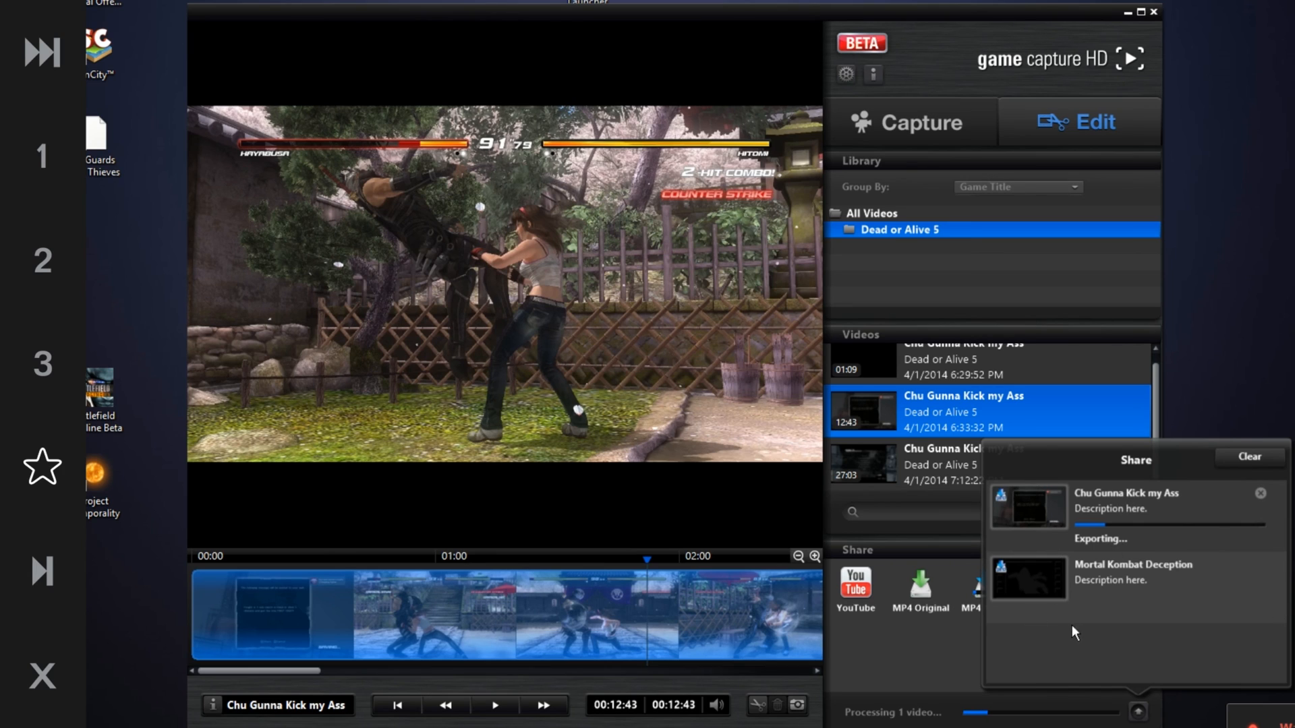
pyautogui.click(1257, 494)
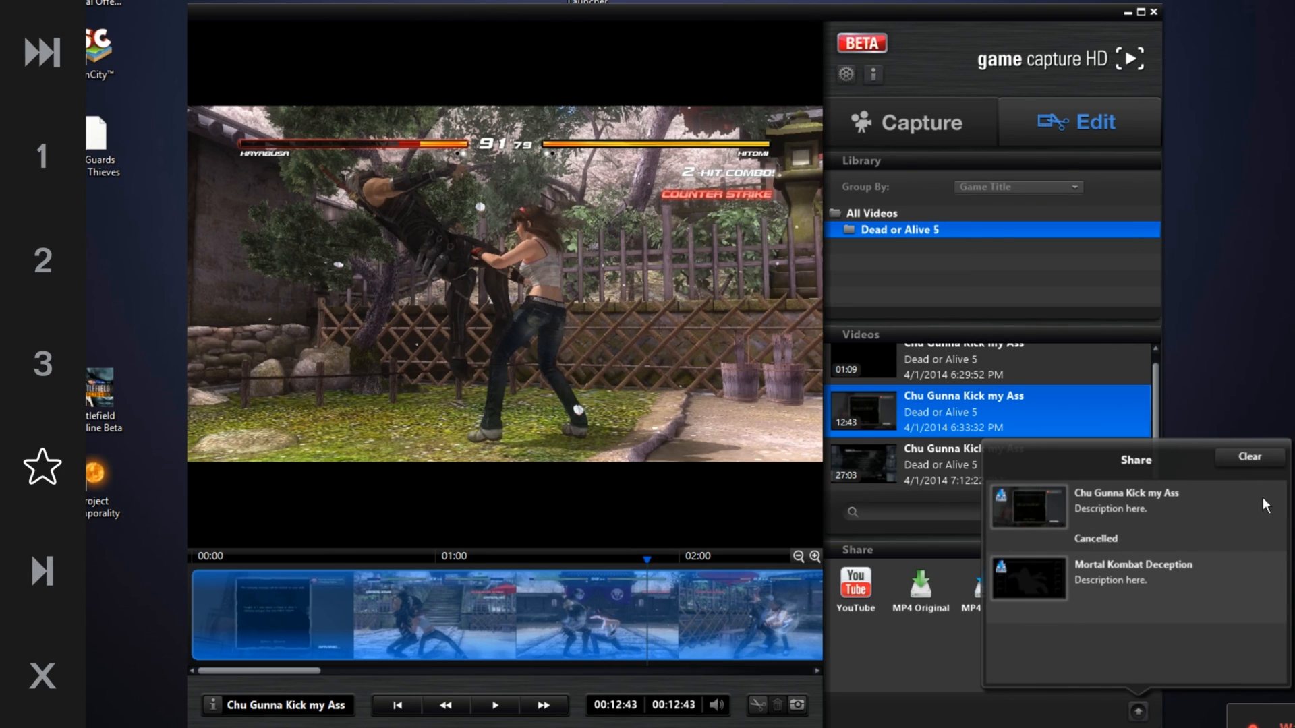
pyautogui.click(1250, 459)
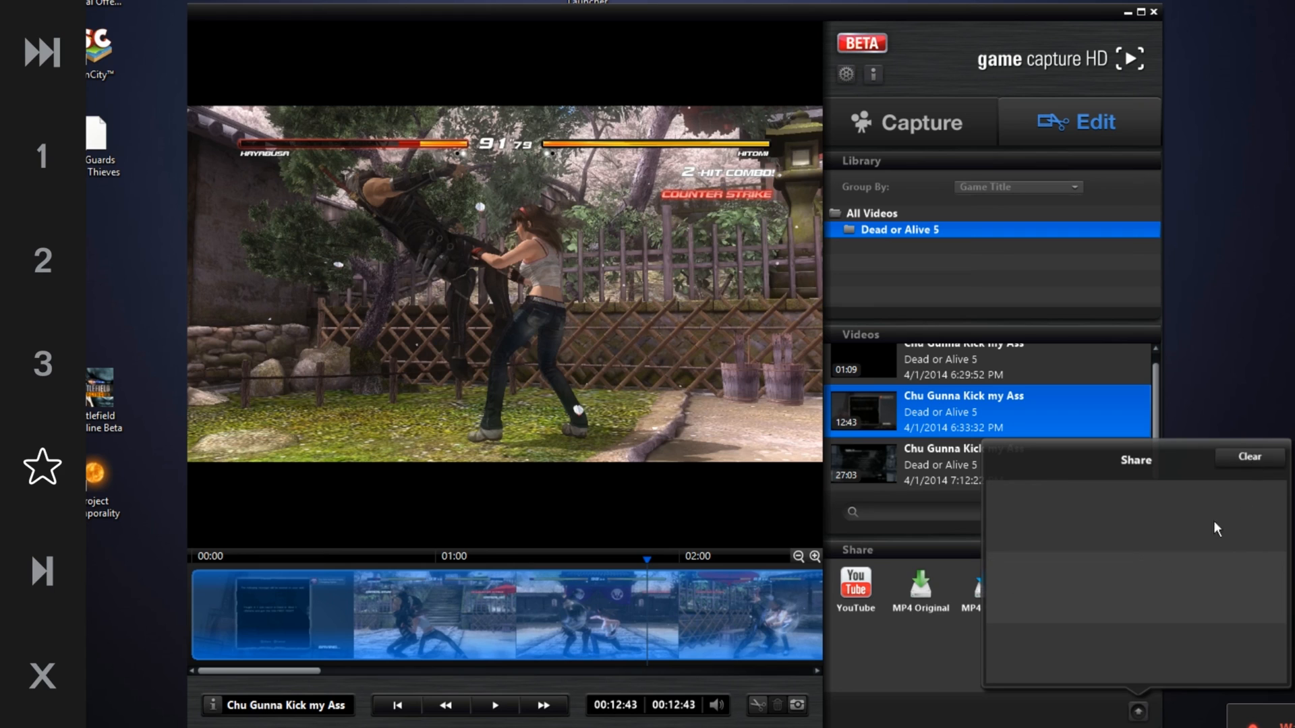
pyautogui.click(1138, 711)
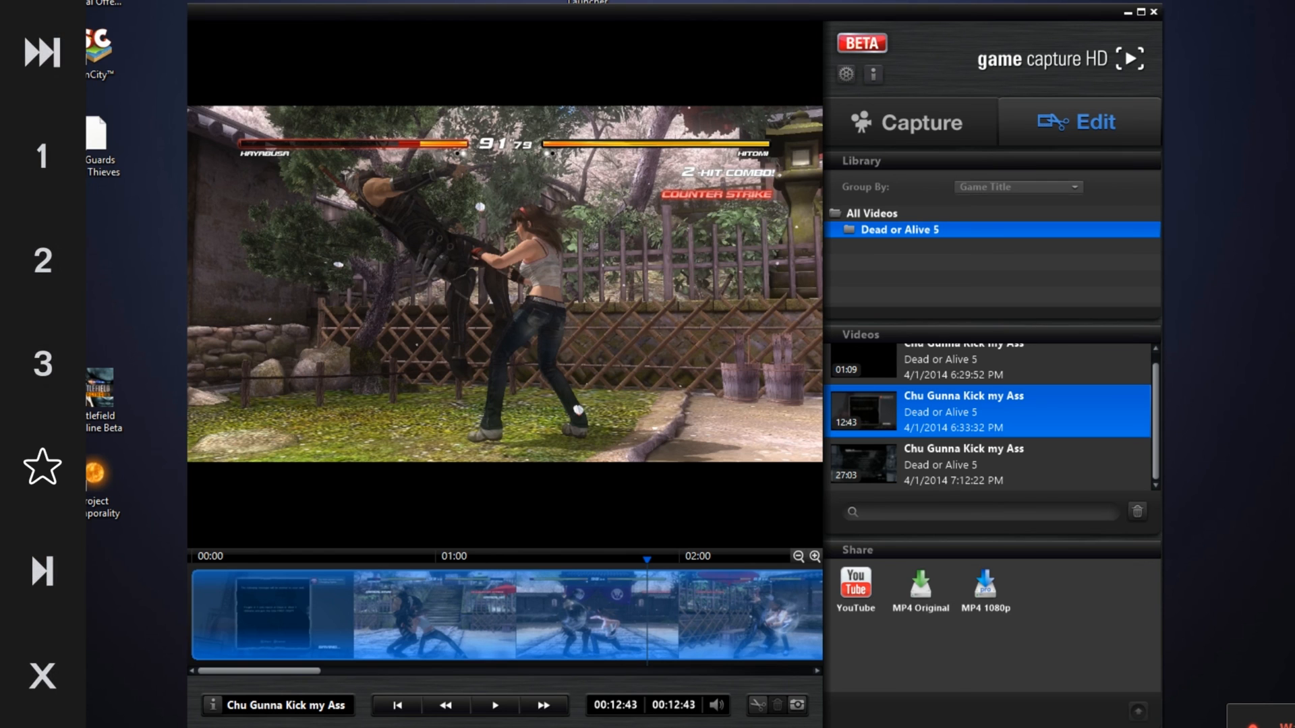
# Switch back to the Capture view and scroll its settings up to the Device section
pyautogui.click(981, 129)
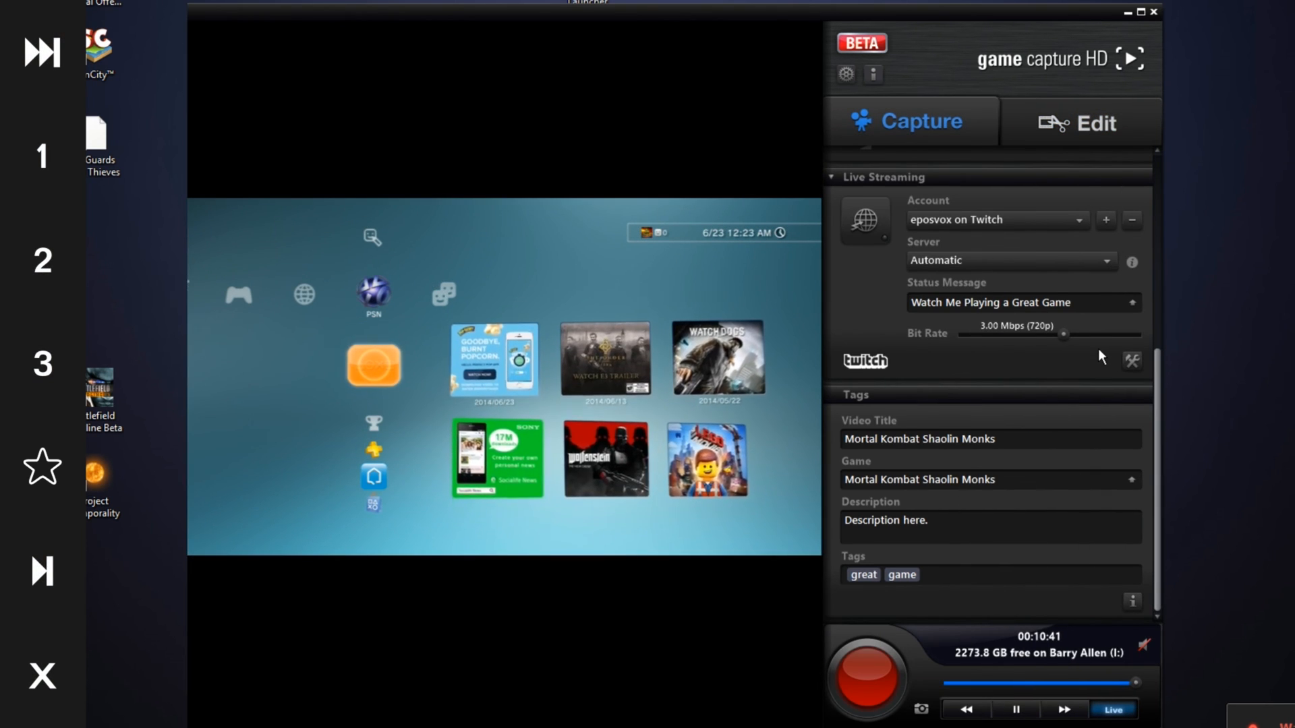
pyautogui.scroll(5, 857, 383)
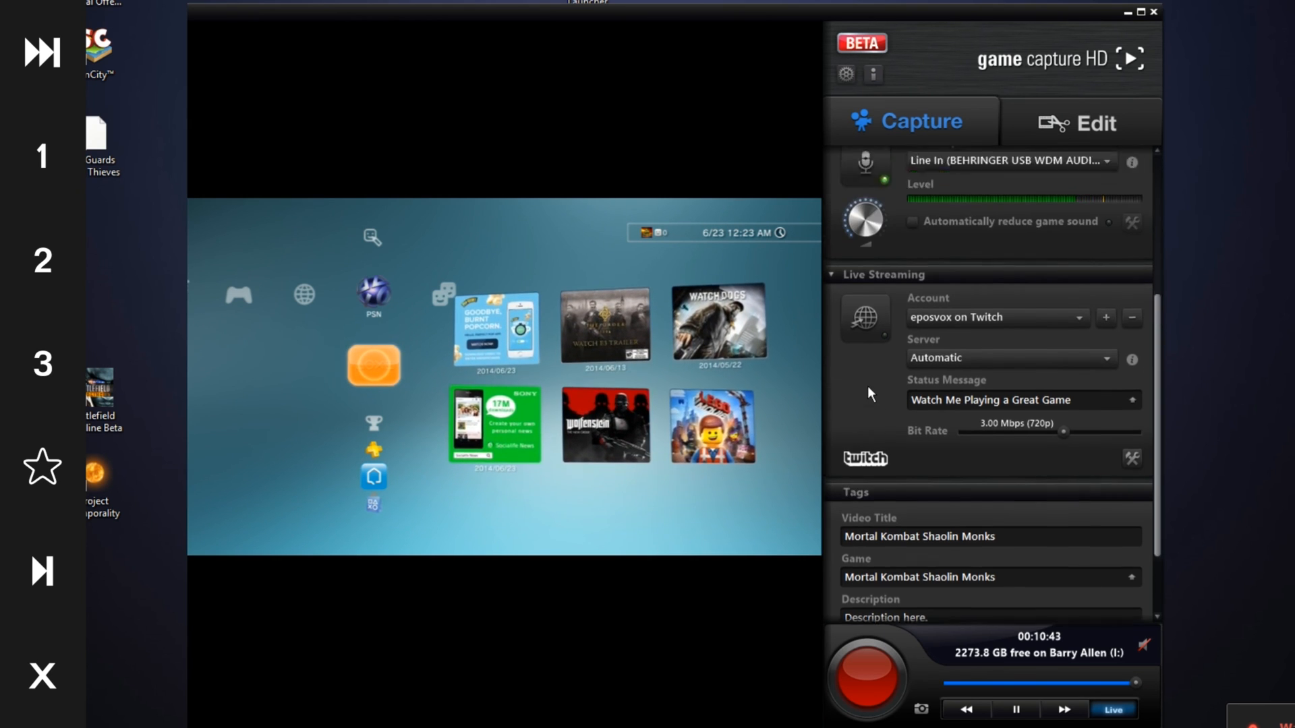
pyautogui.scroll(2, 880, 366)
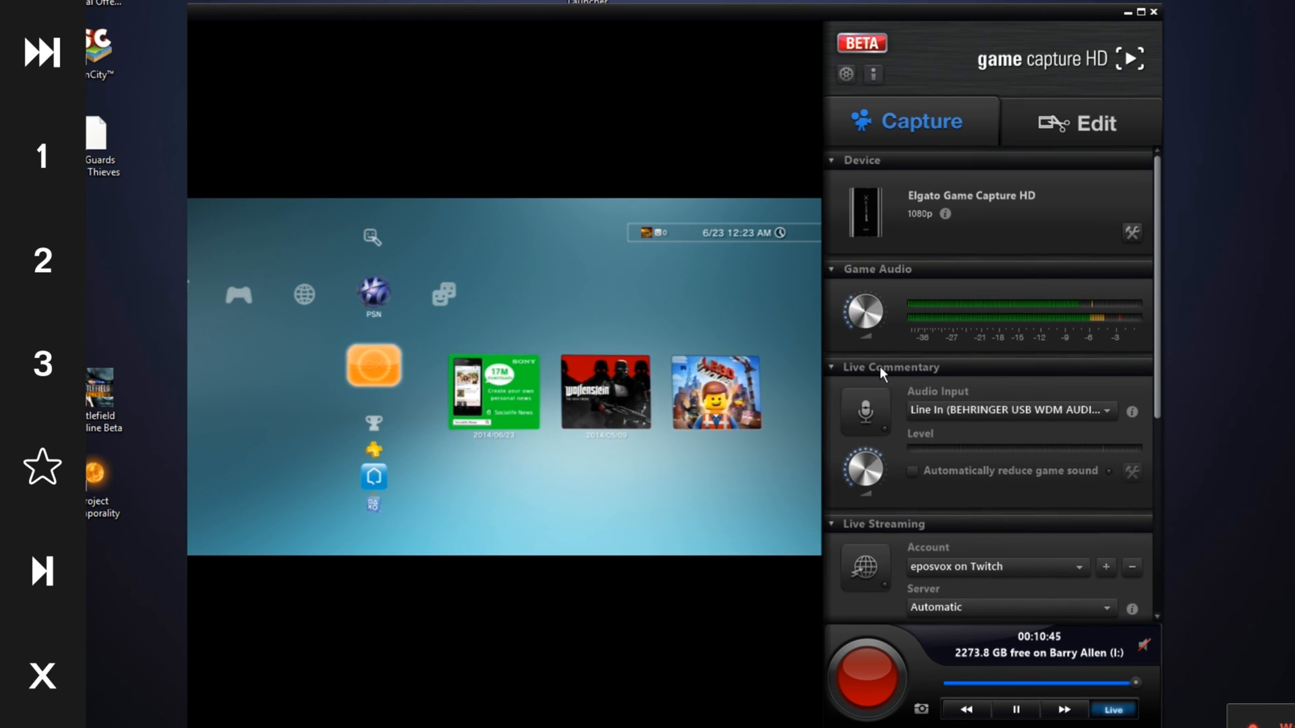